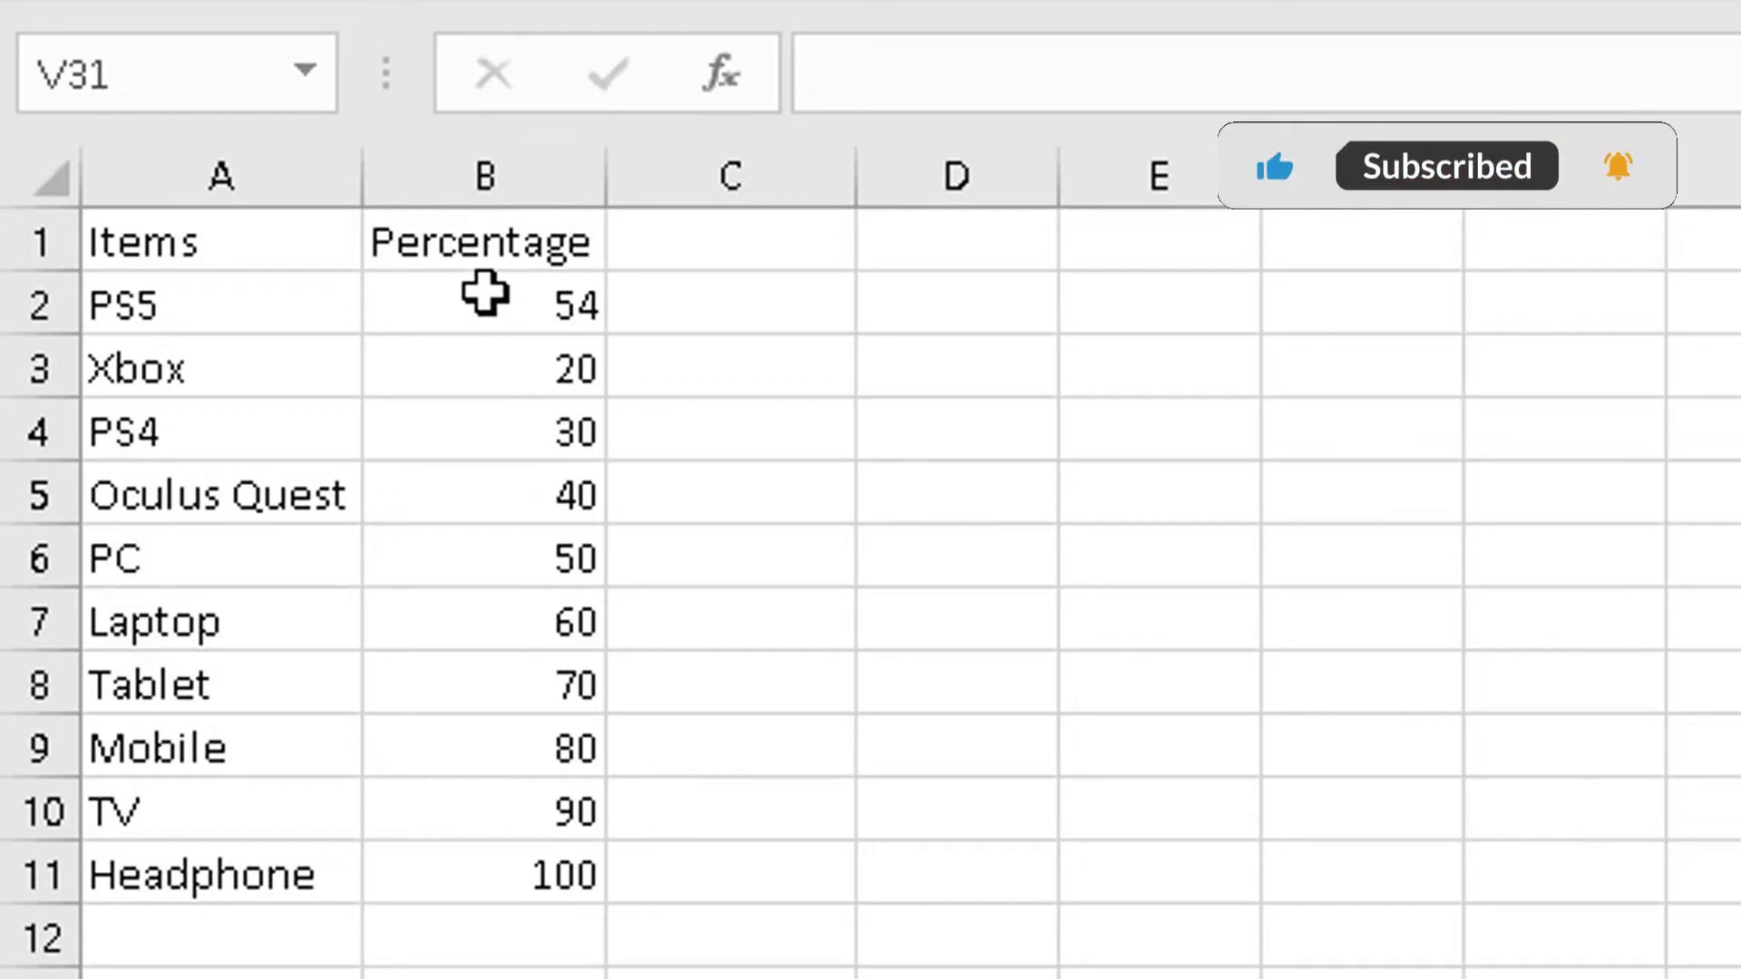
Apply blue solid-fill data bars to the Percentage values in B2:B11.
{"action": "left_click", "coordinate": [485, 292]}
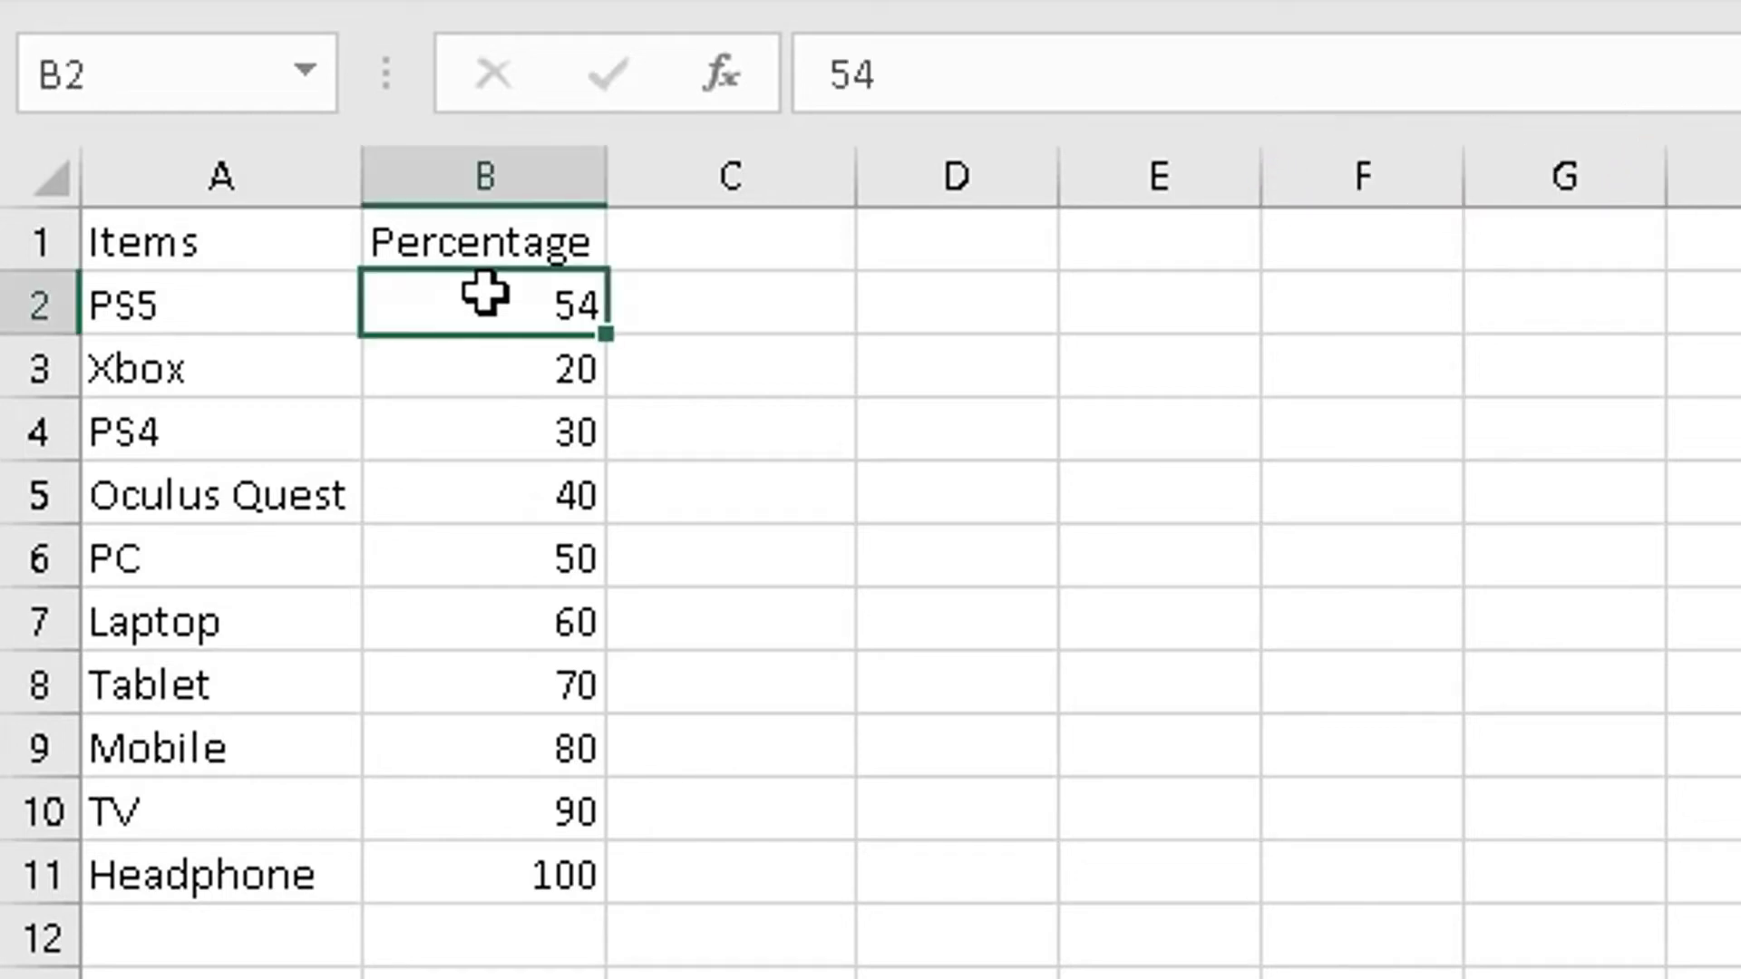
{"action": "left_click_drag", "start_coordinate": [485, 292], "coordinate": [485, 848]}
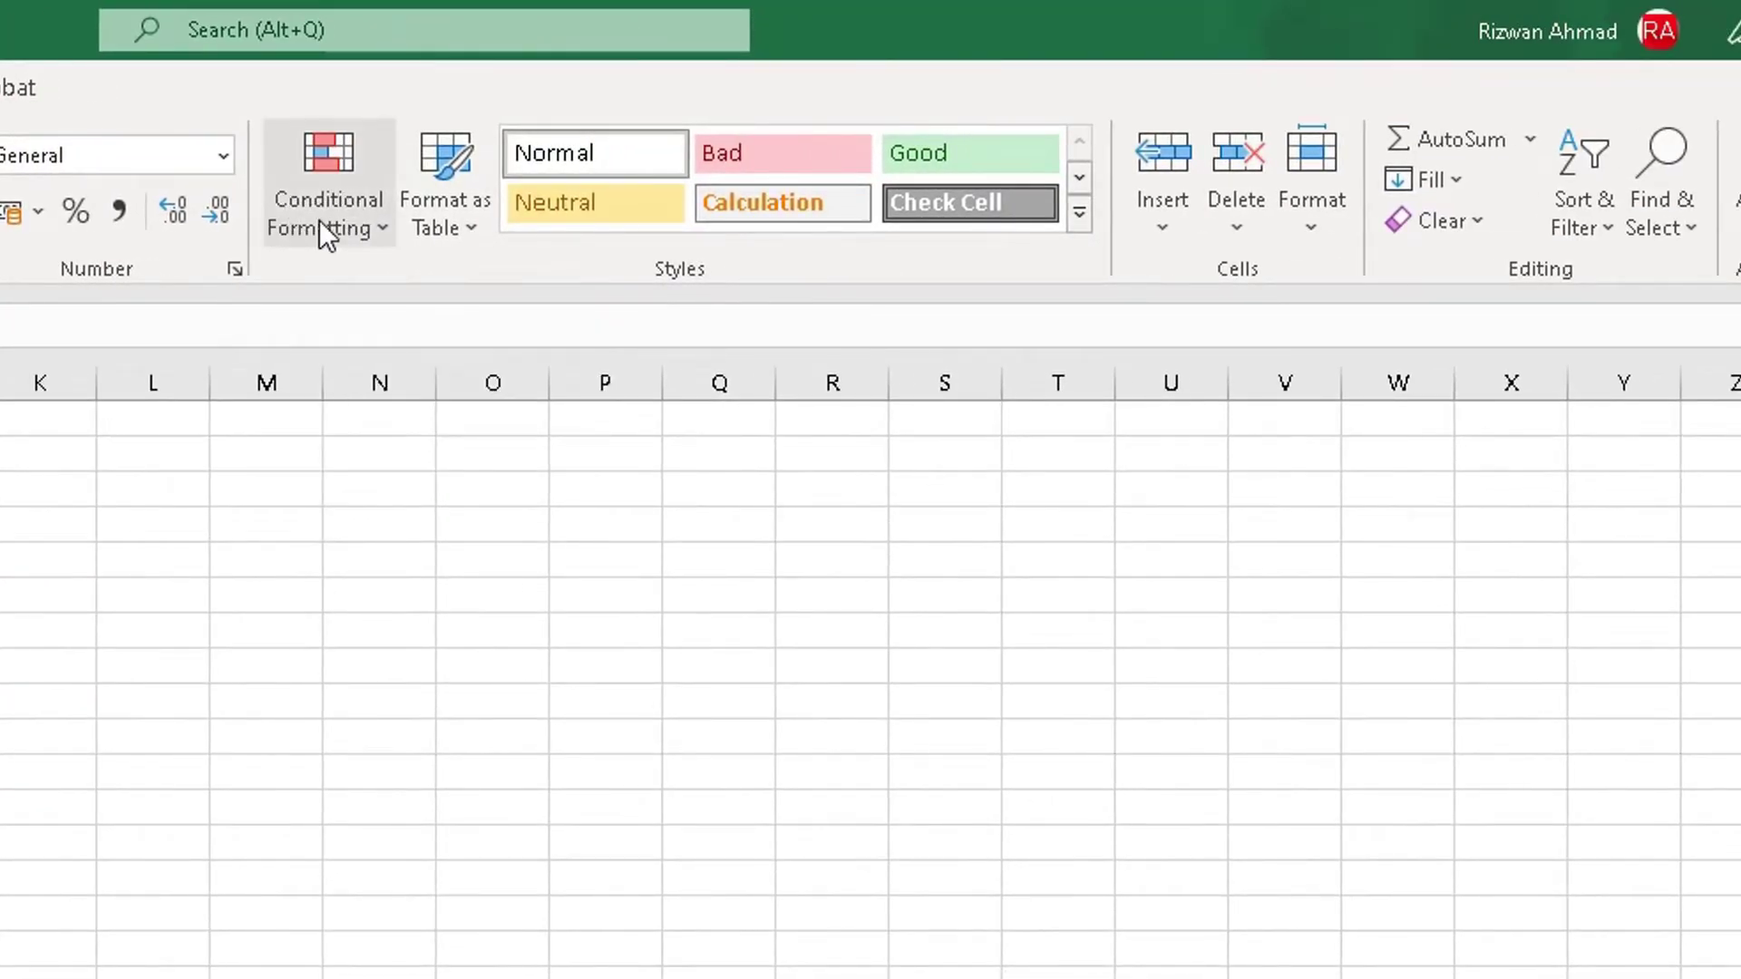
{"action": "left_click", "coordinate": [363, 223]}
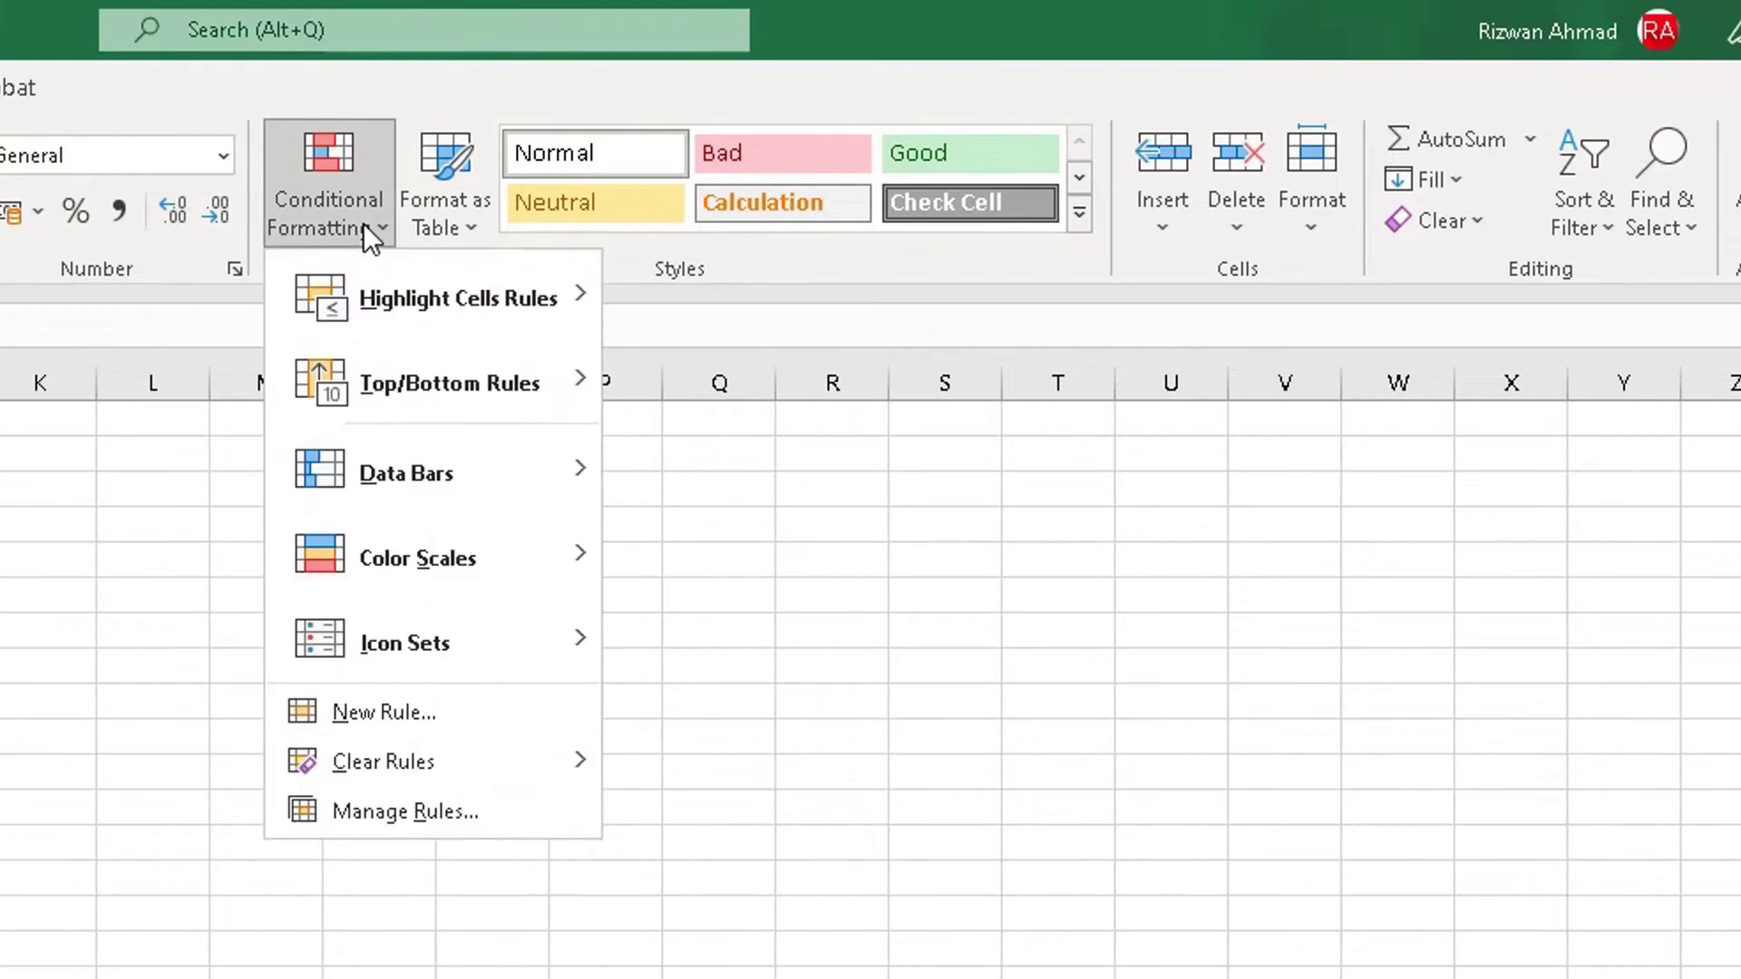
{"action": "mouse_move", "coordinate": [415, 462]}
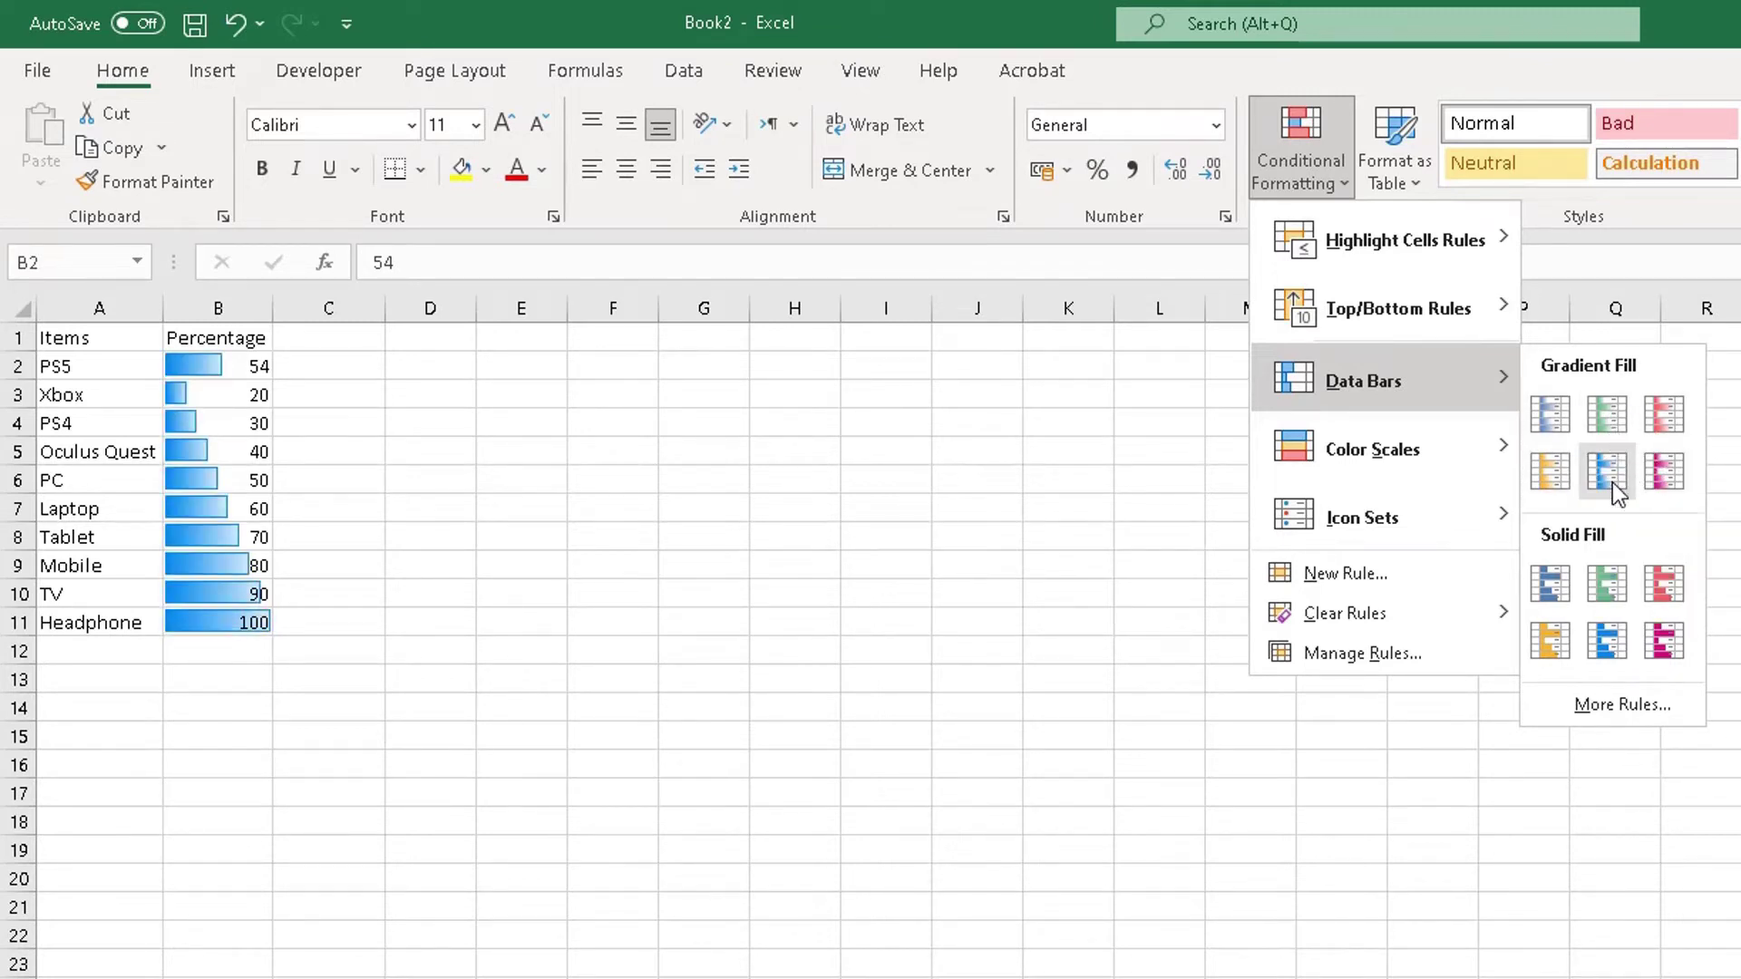
{"action": "left_click", "coordinate": [1550, 586]}
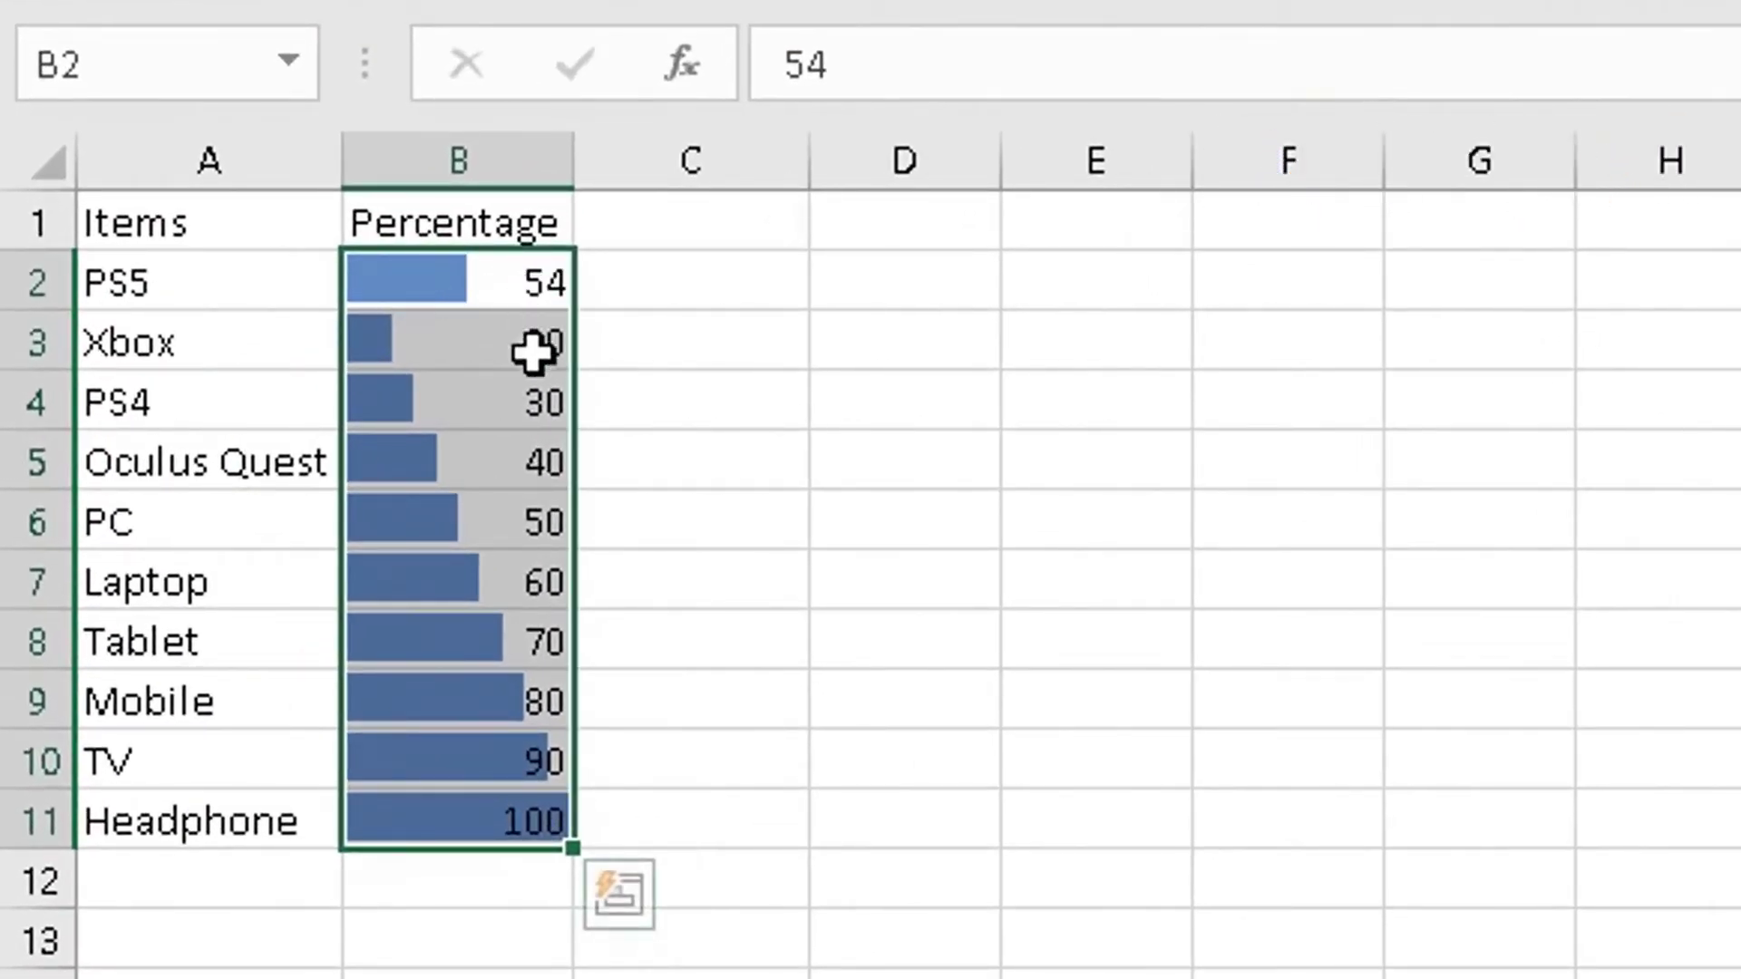
Enter 65 as PS5's percentage and 10 as Xbox's, then check the resized bars.
{"action": "left_click", "coordinate": [506, 287]}
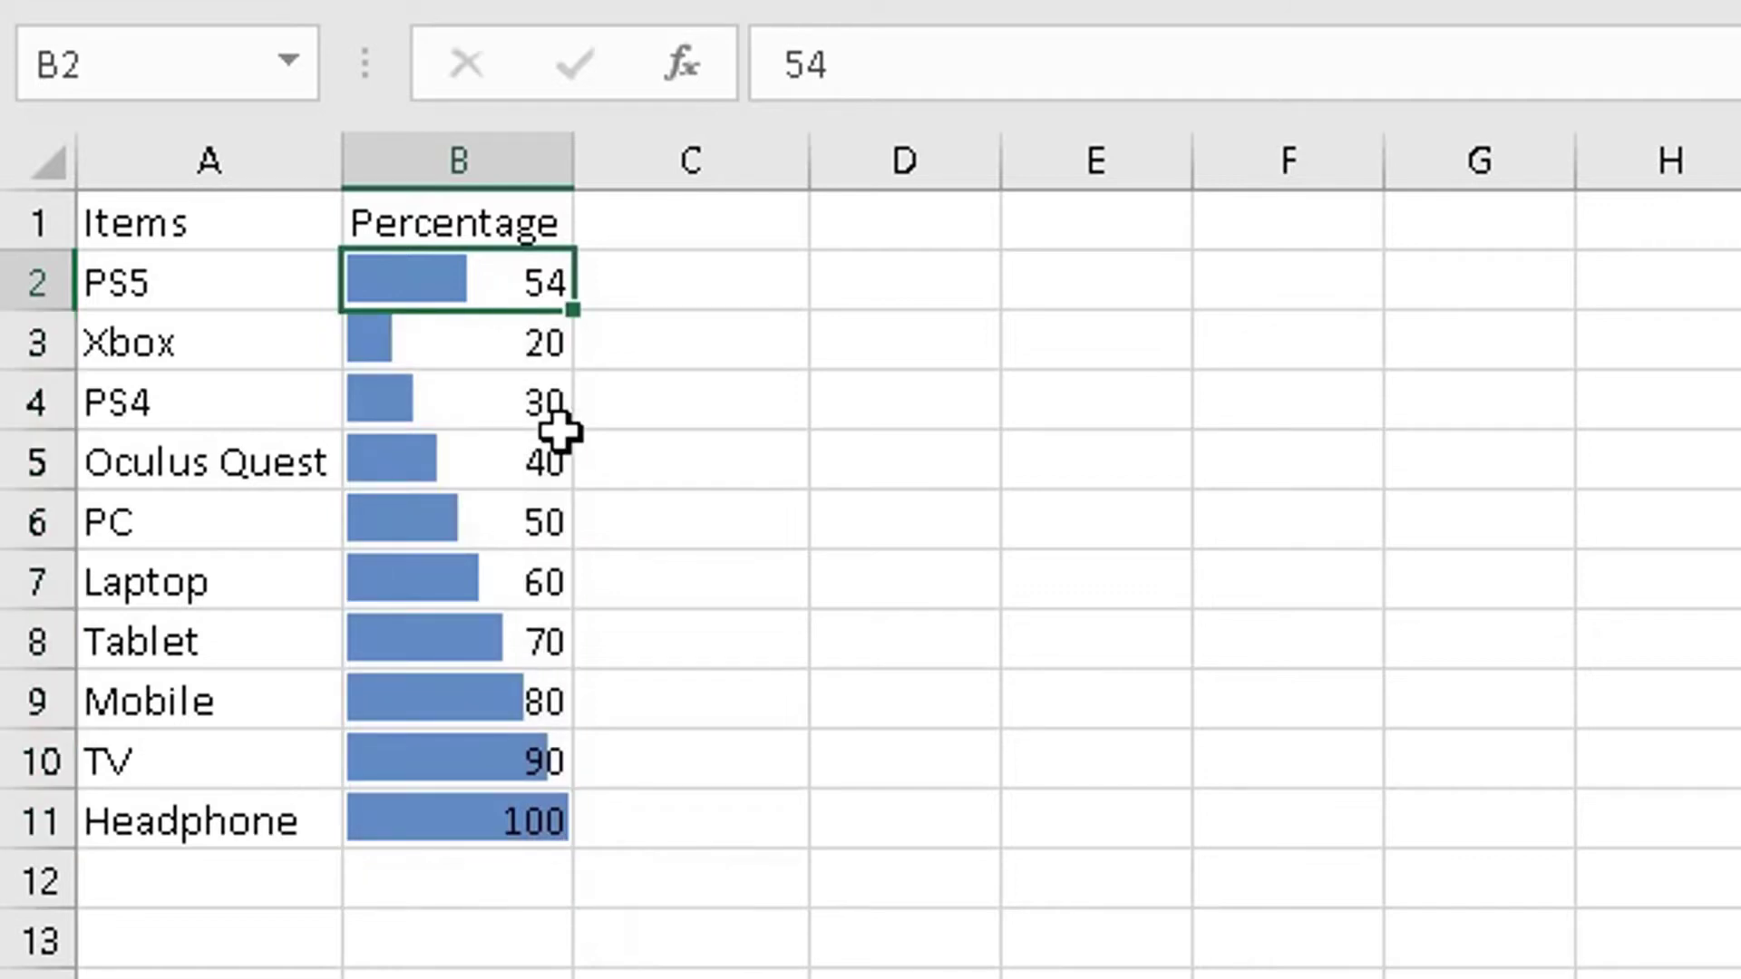
{"action": "type", "text": "65"}
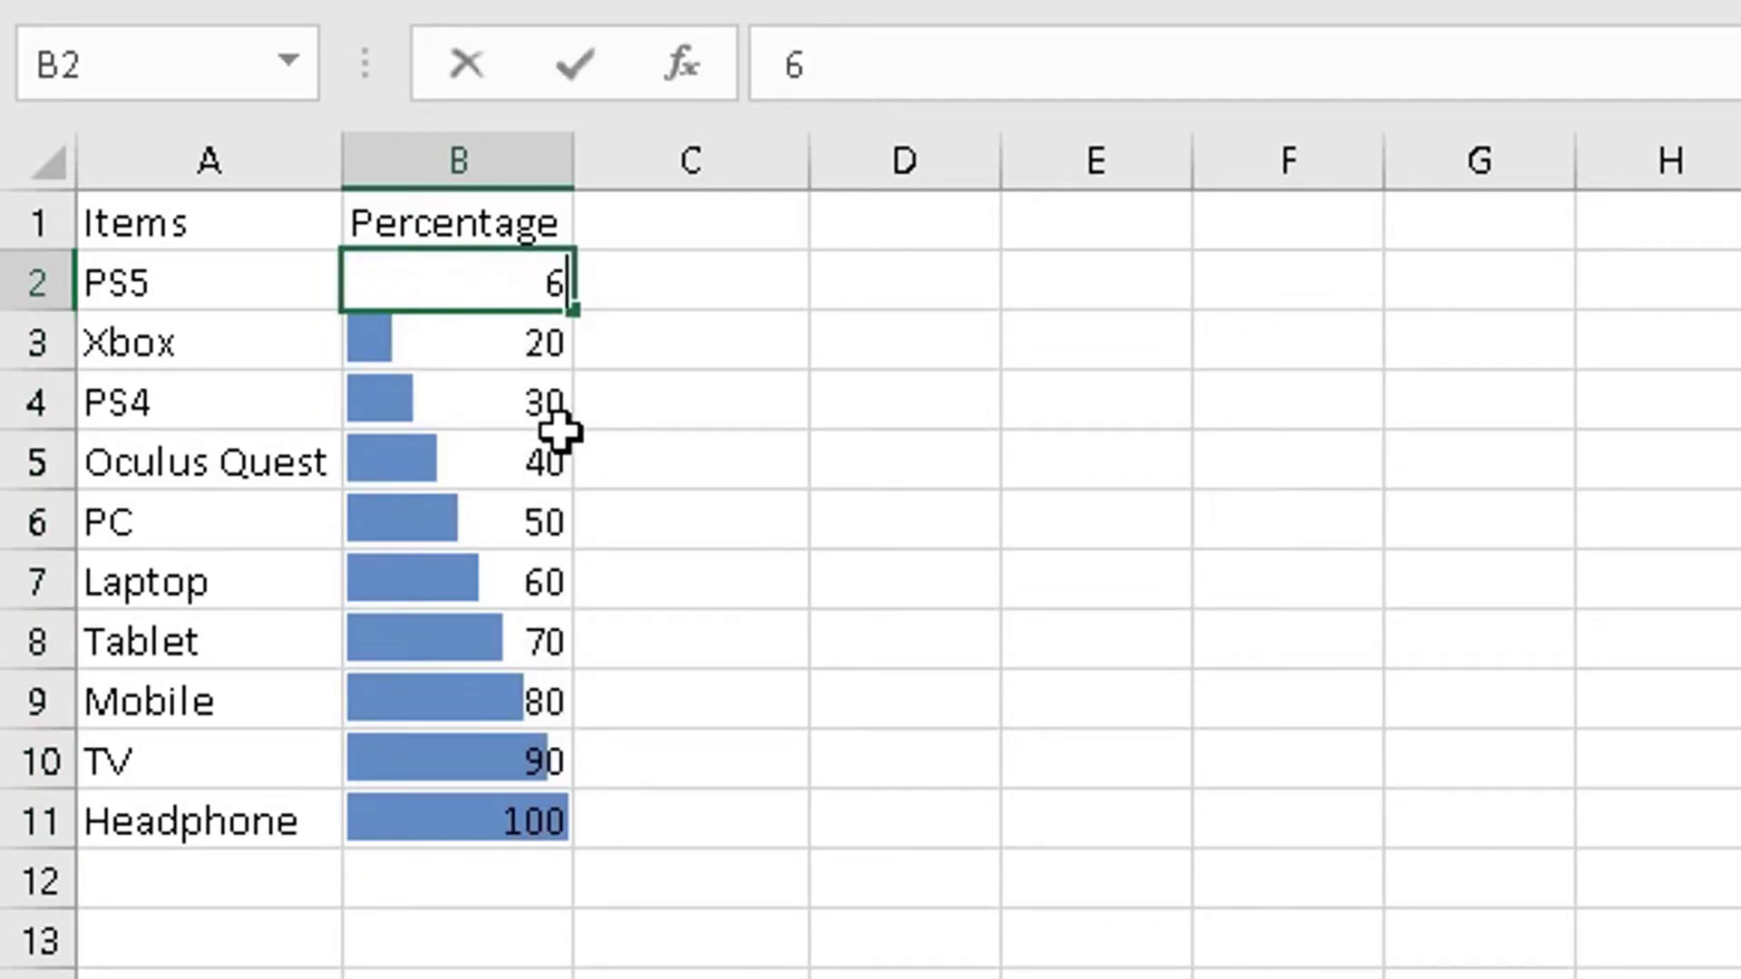
{"action": "left_click", "coordinate": [713, 615]}
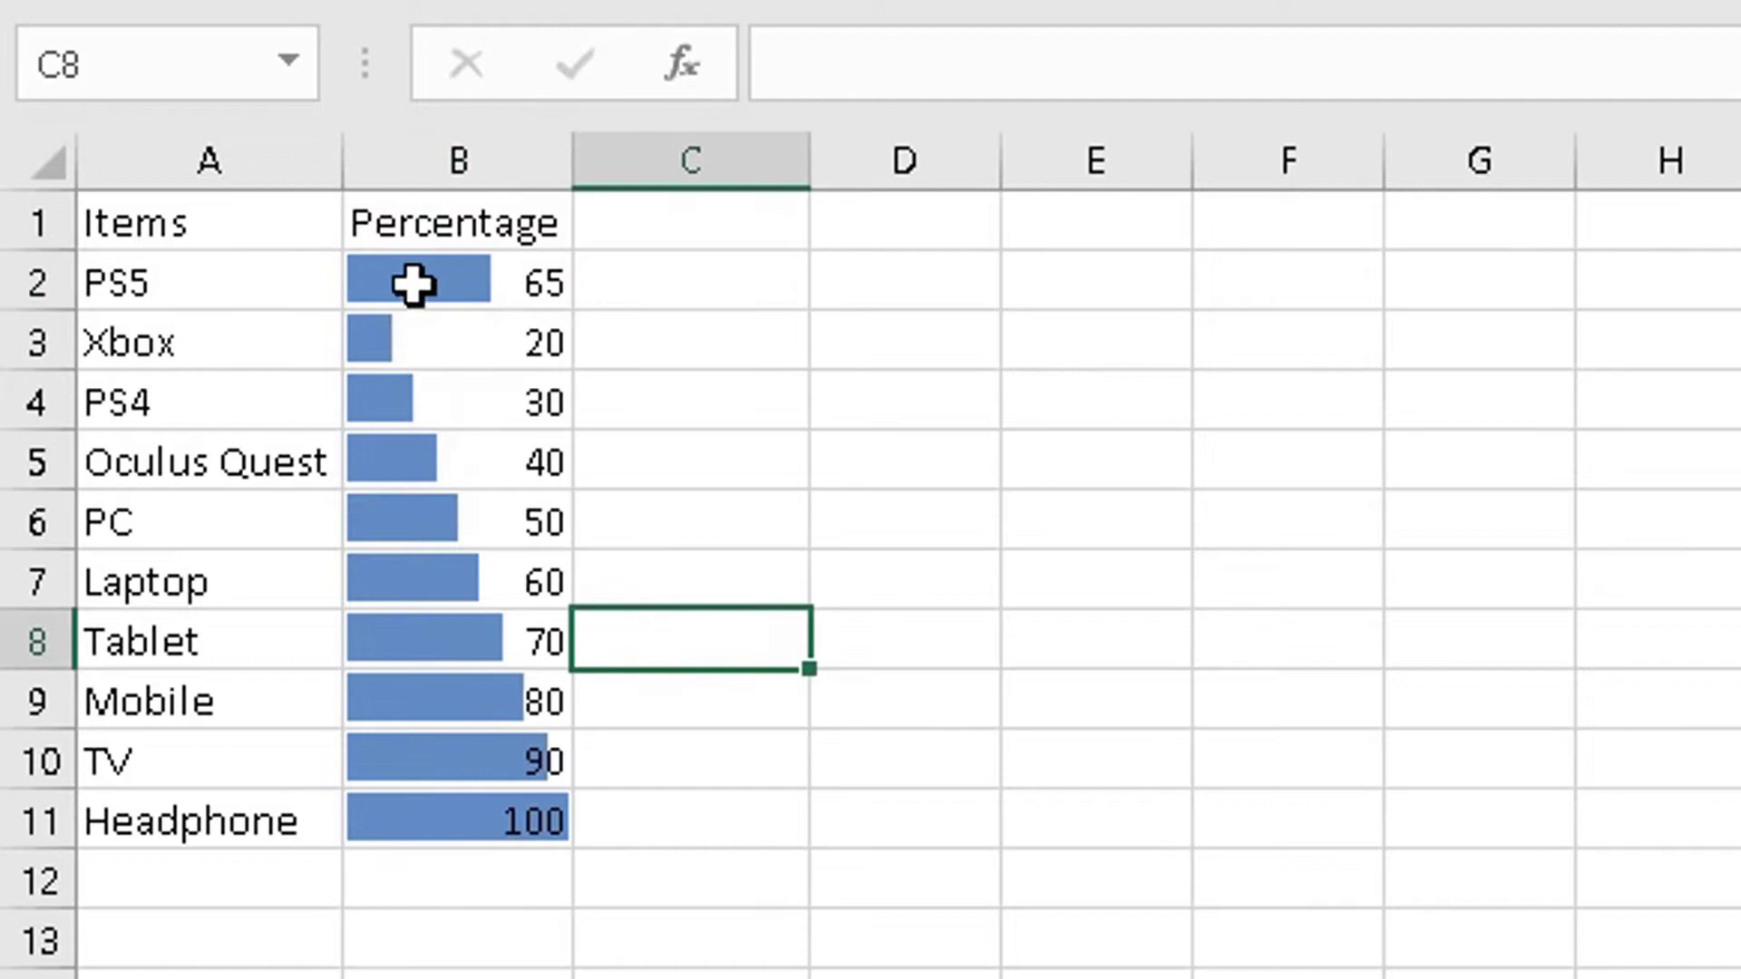
{"action": "left_click", "coordinate": [481, 352]}
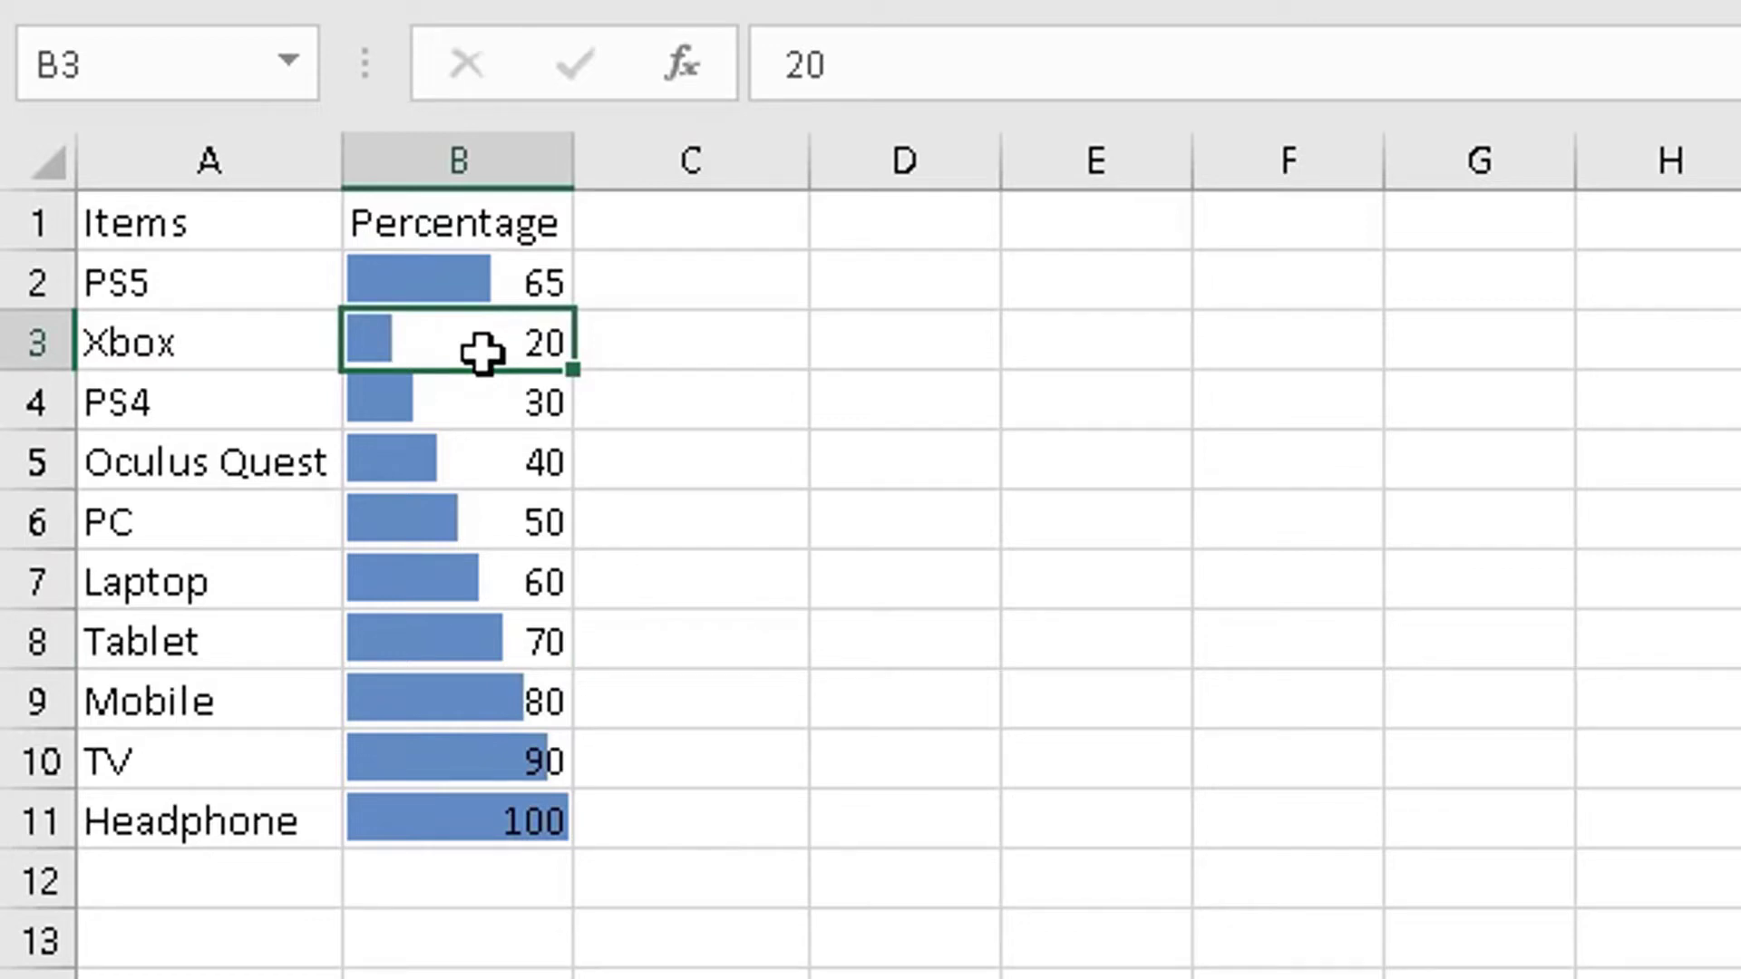
{"action": "type", "text": "10"}
{"action": "key", "text": "Return"}
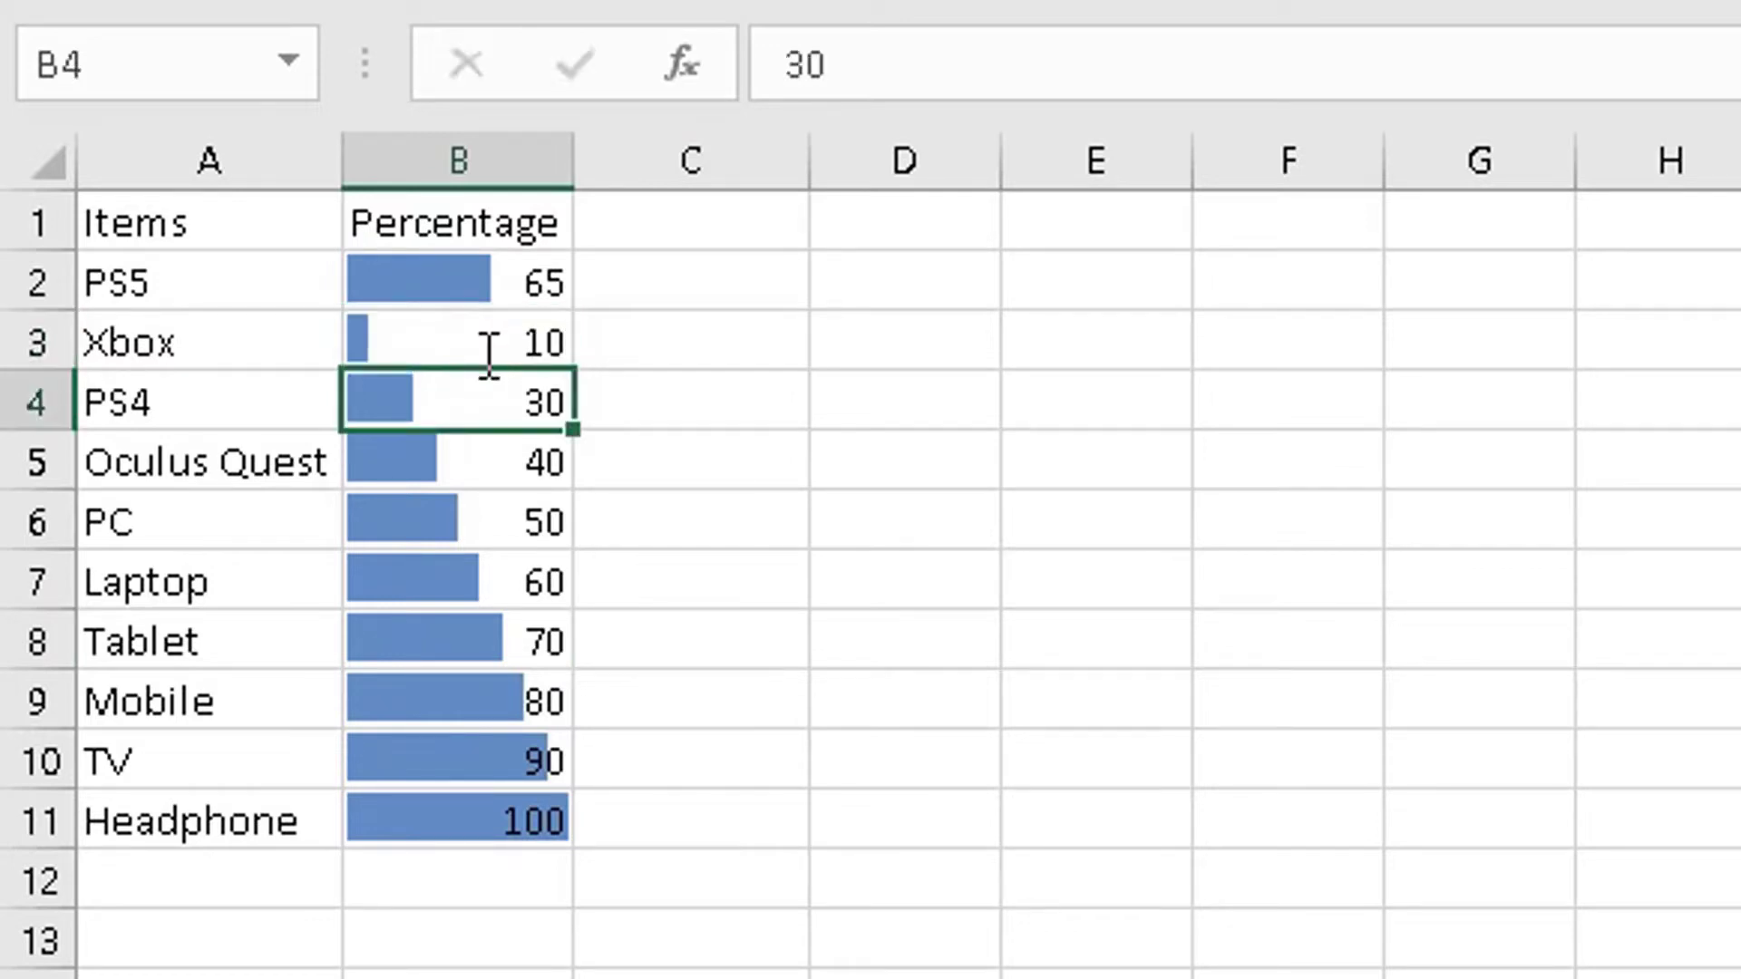
{"action": "left_click", "coordinate": [363, 346]}
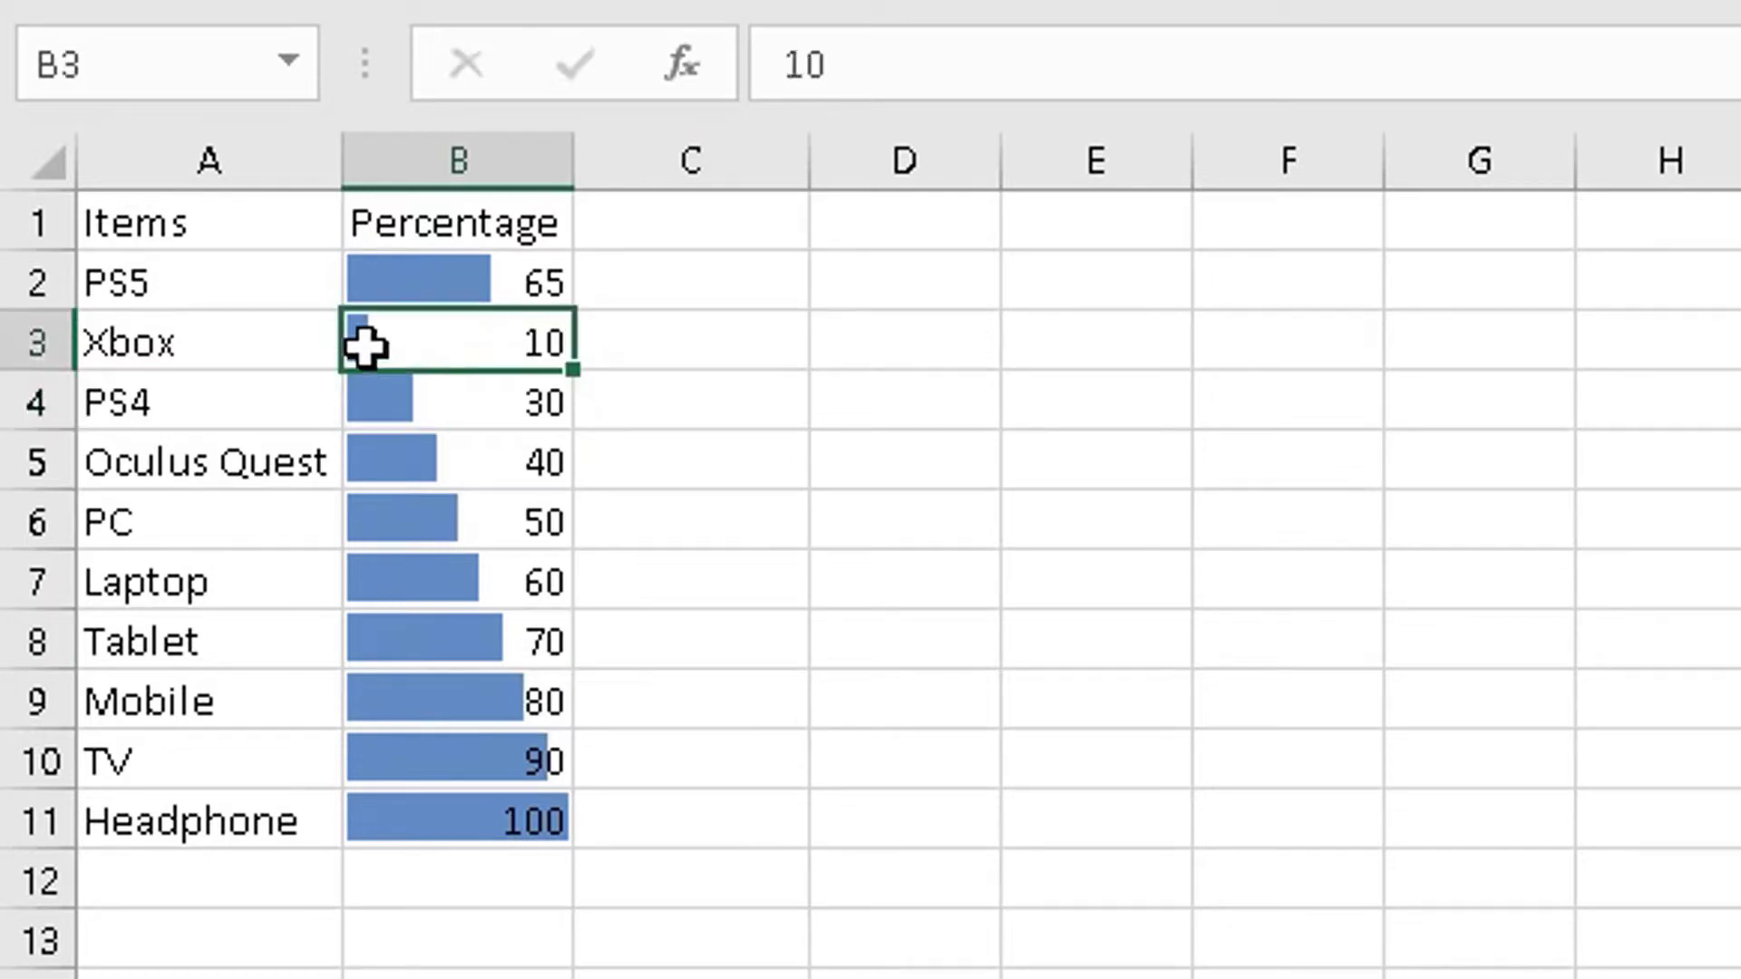
{"action": "left_click", "coordinate": [374, 403]}
{"action": "left_click", "coordinate": [405, 458]}
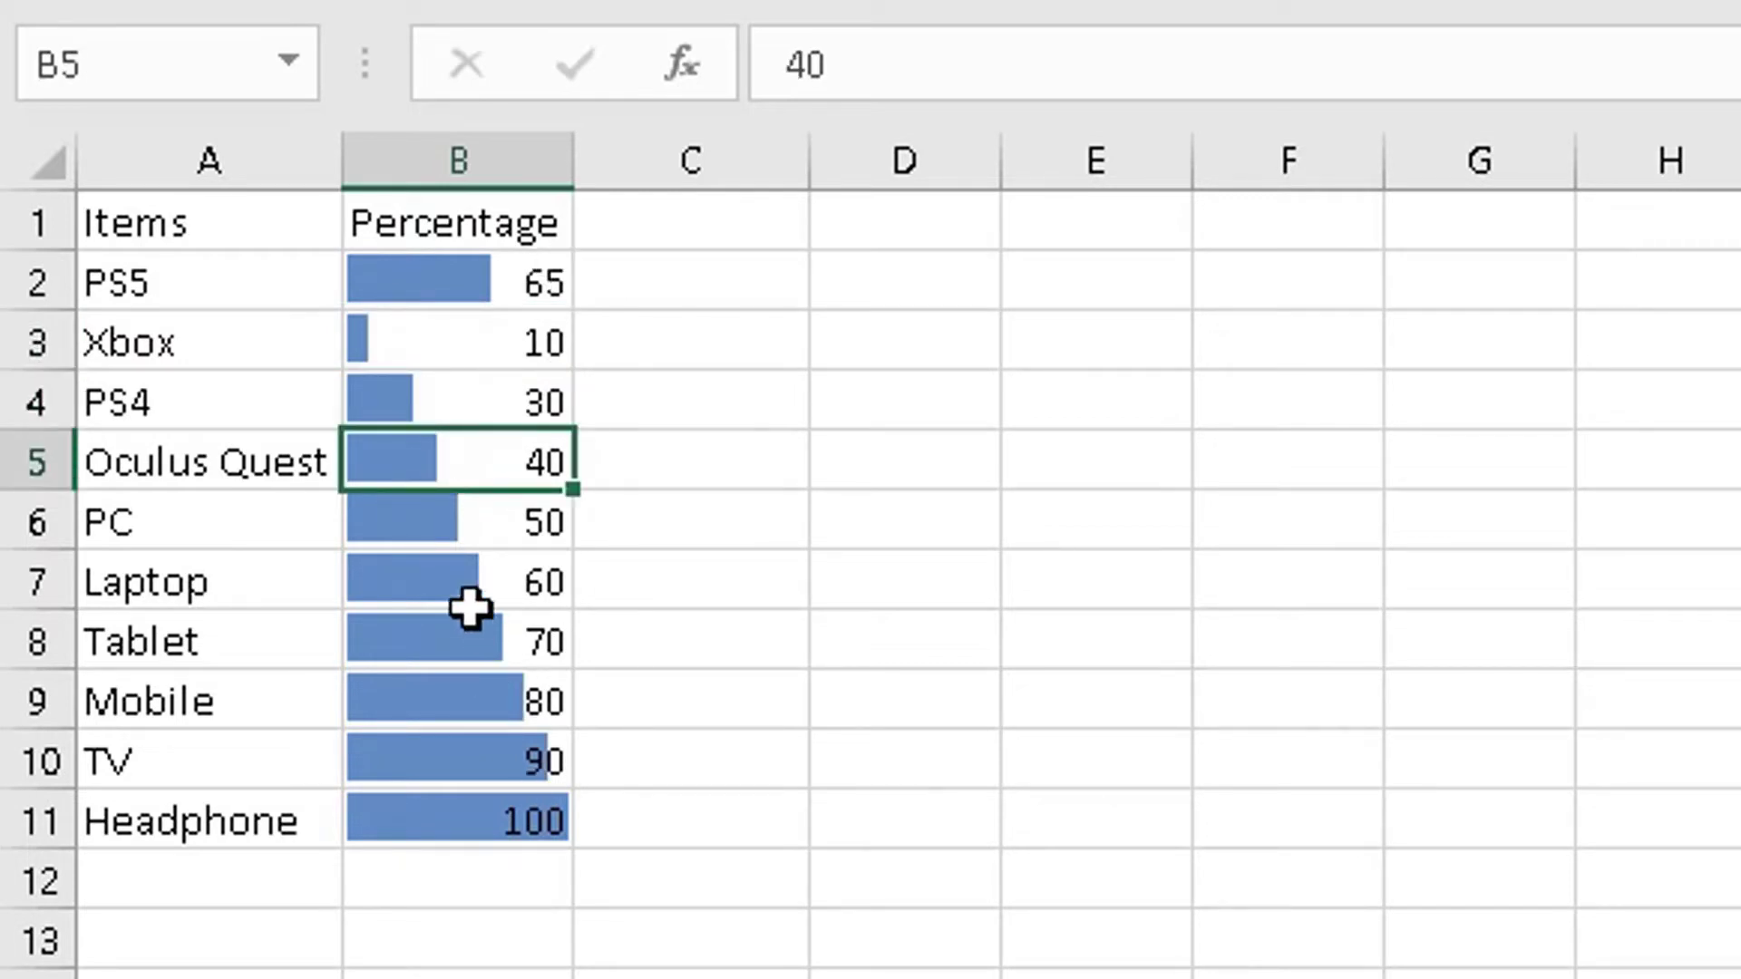
Enable Show Bar Only on the B2:B11 data bar rule to hide the numbers.
{"action": "left_click", "coordinate": [497, 288]}
{"action": "left_click_drag", "start_coordinate": [497, 288], "coordinate": [490, 801]}
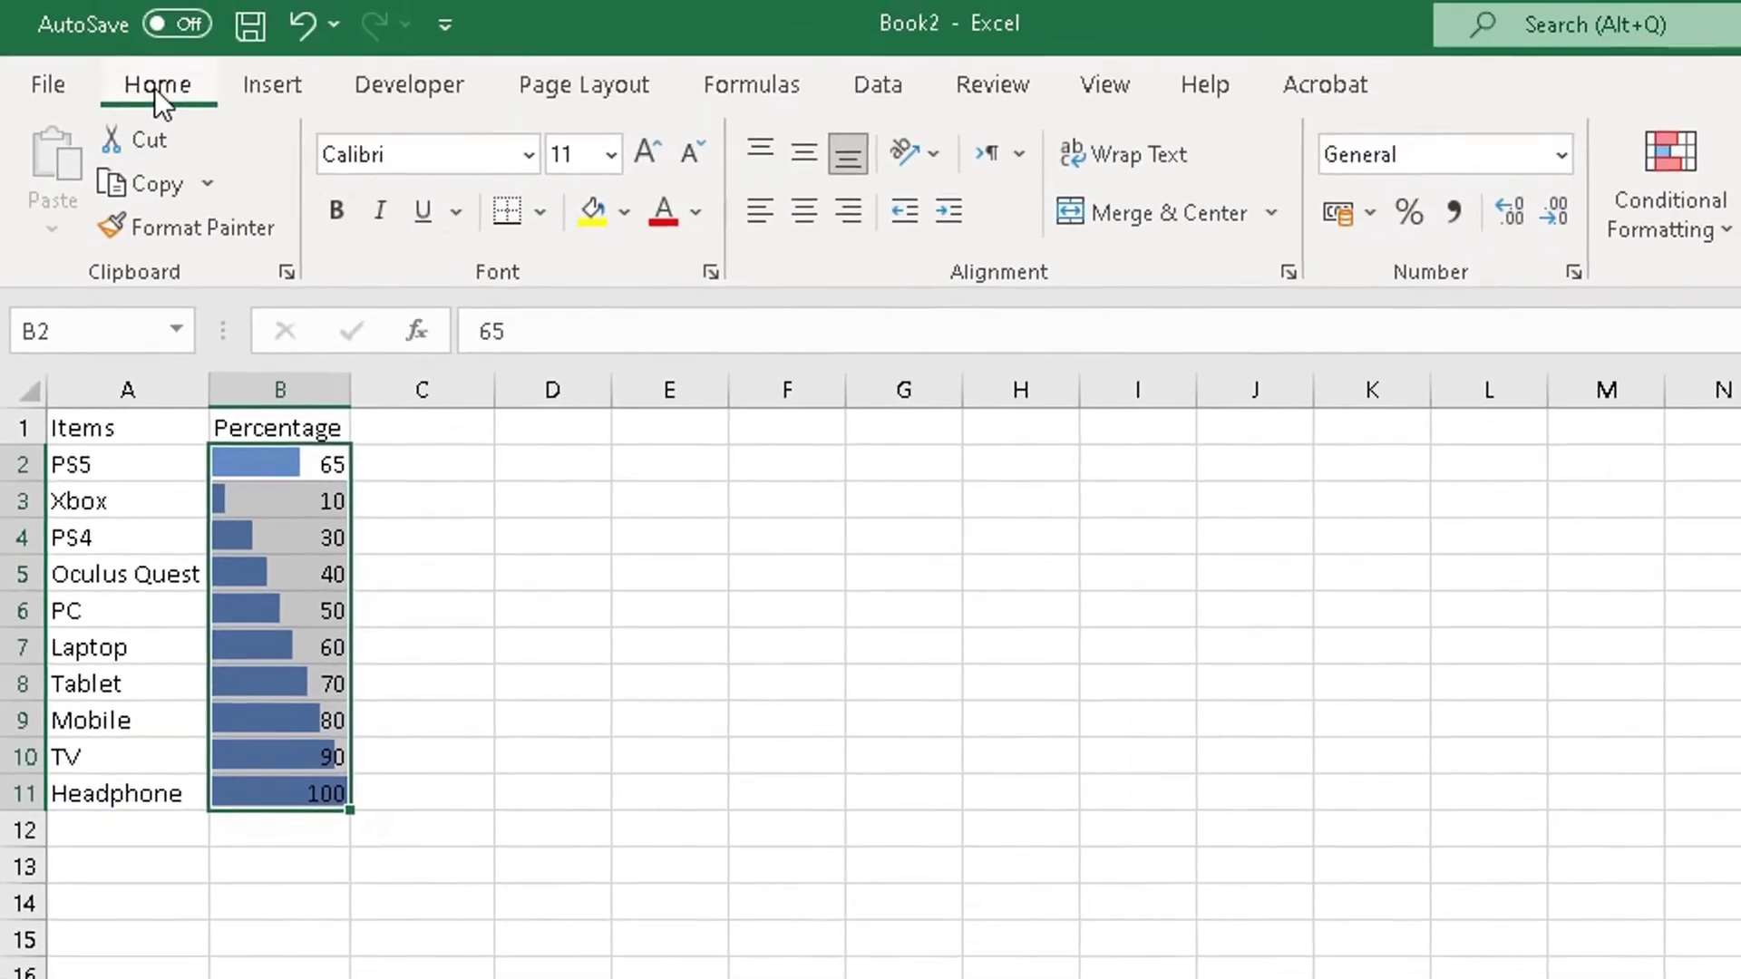
{"action": "left_click", "coordinate": [1718, 228]}
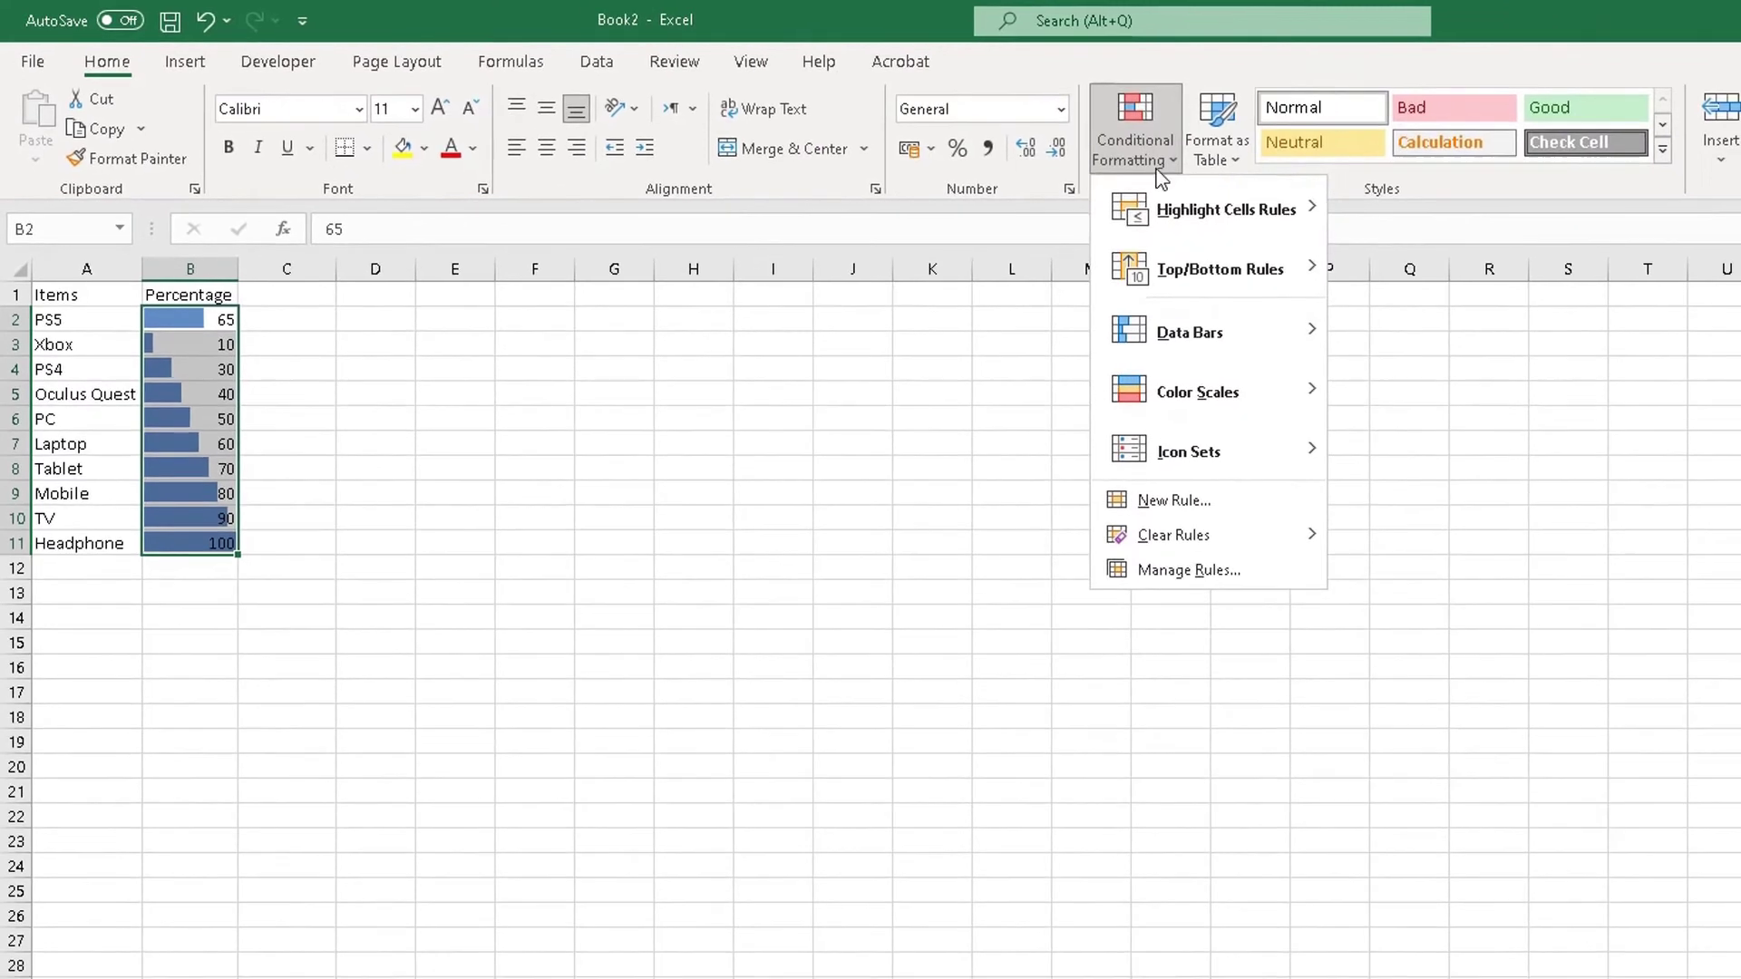
{"action": "mouse_move", "coordinate": [1192, 326]}
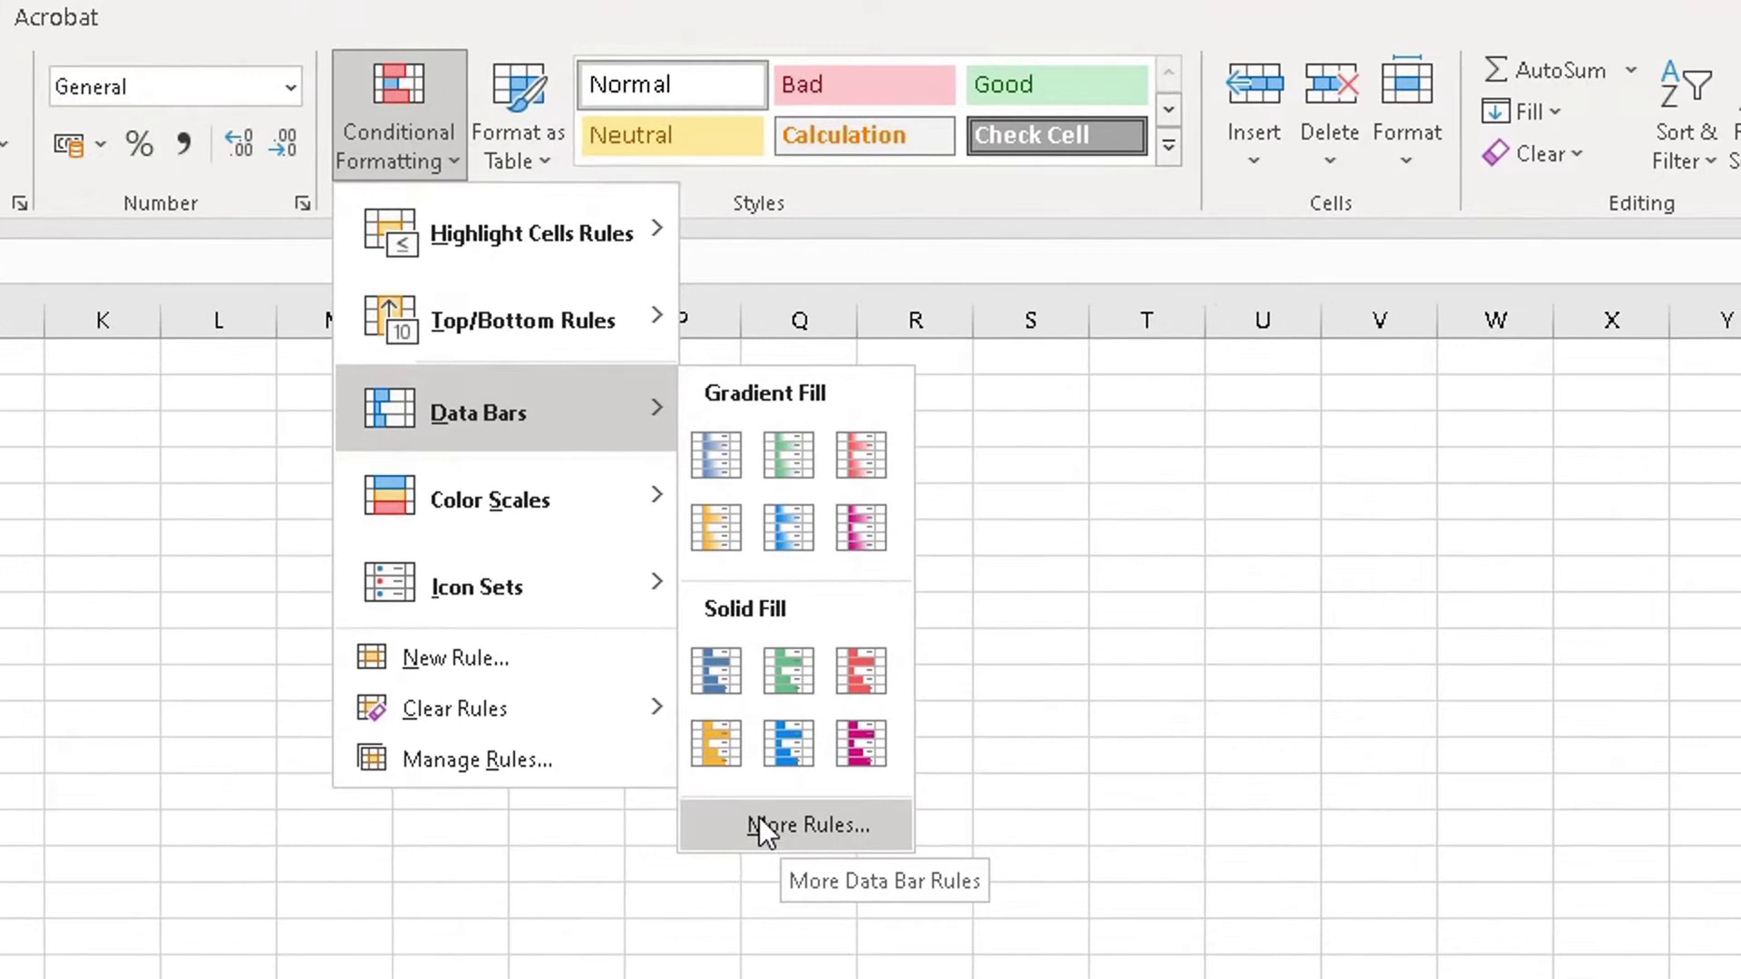
{"action": "left_click", "coordinate": [762, 825]}
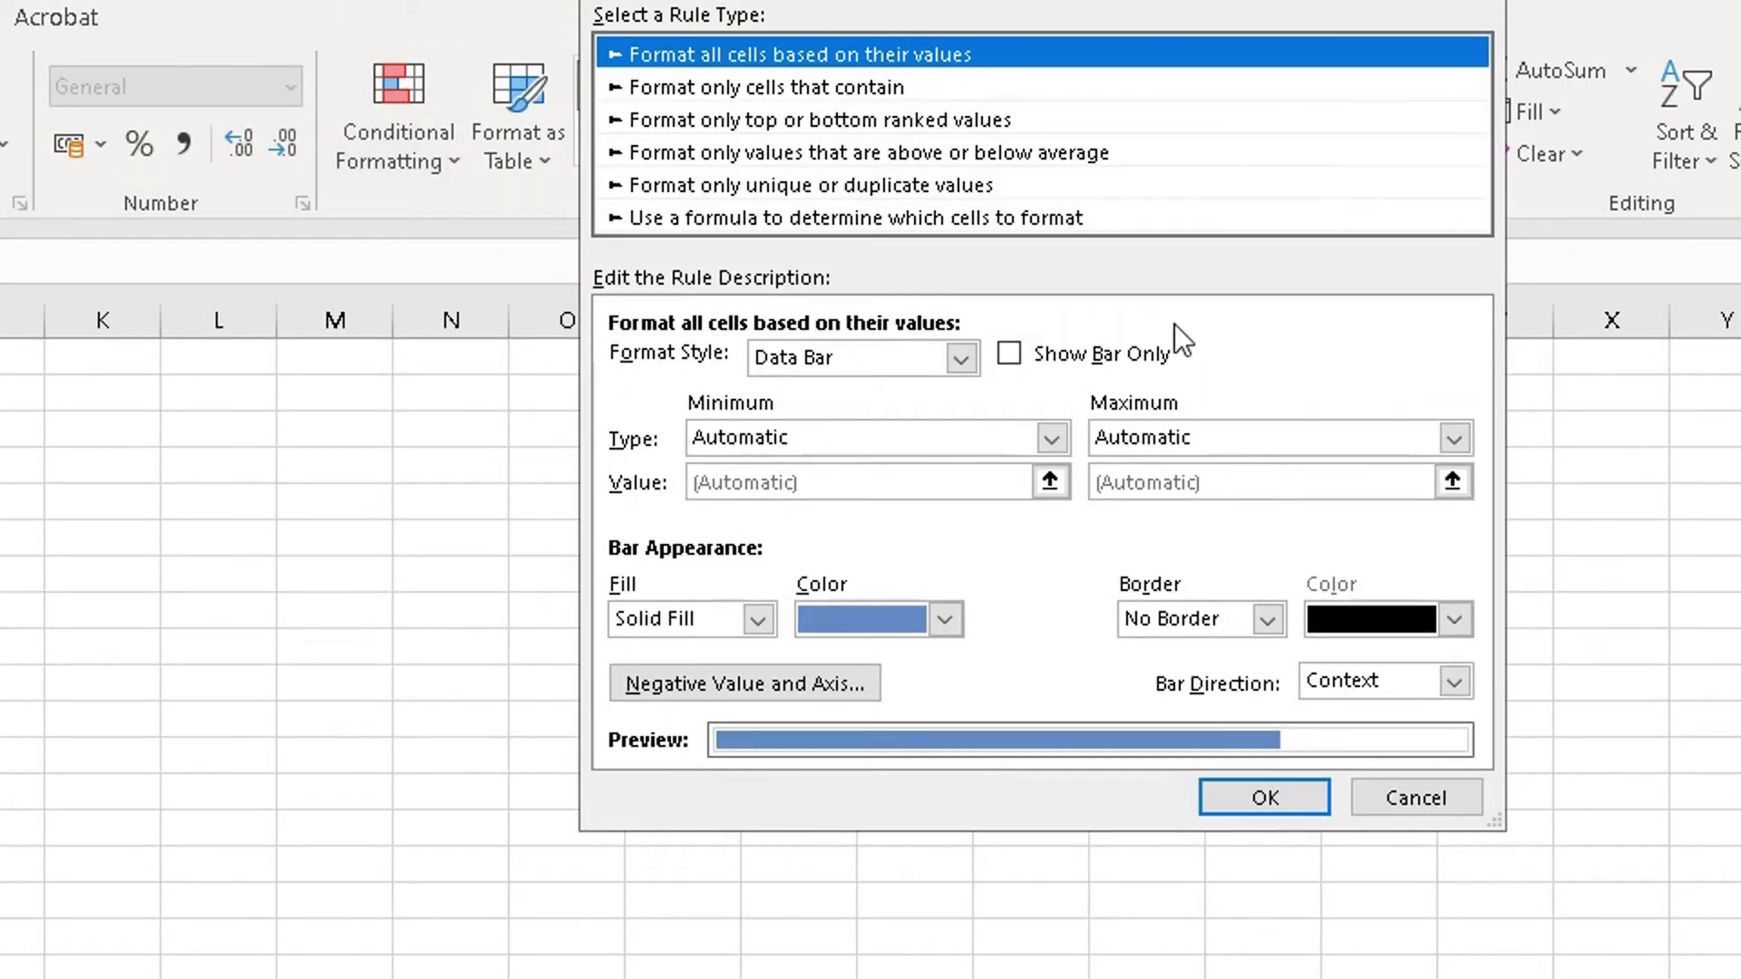
{"action": "left_click", "coordinate": [1011, 357]}
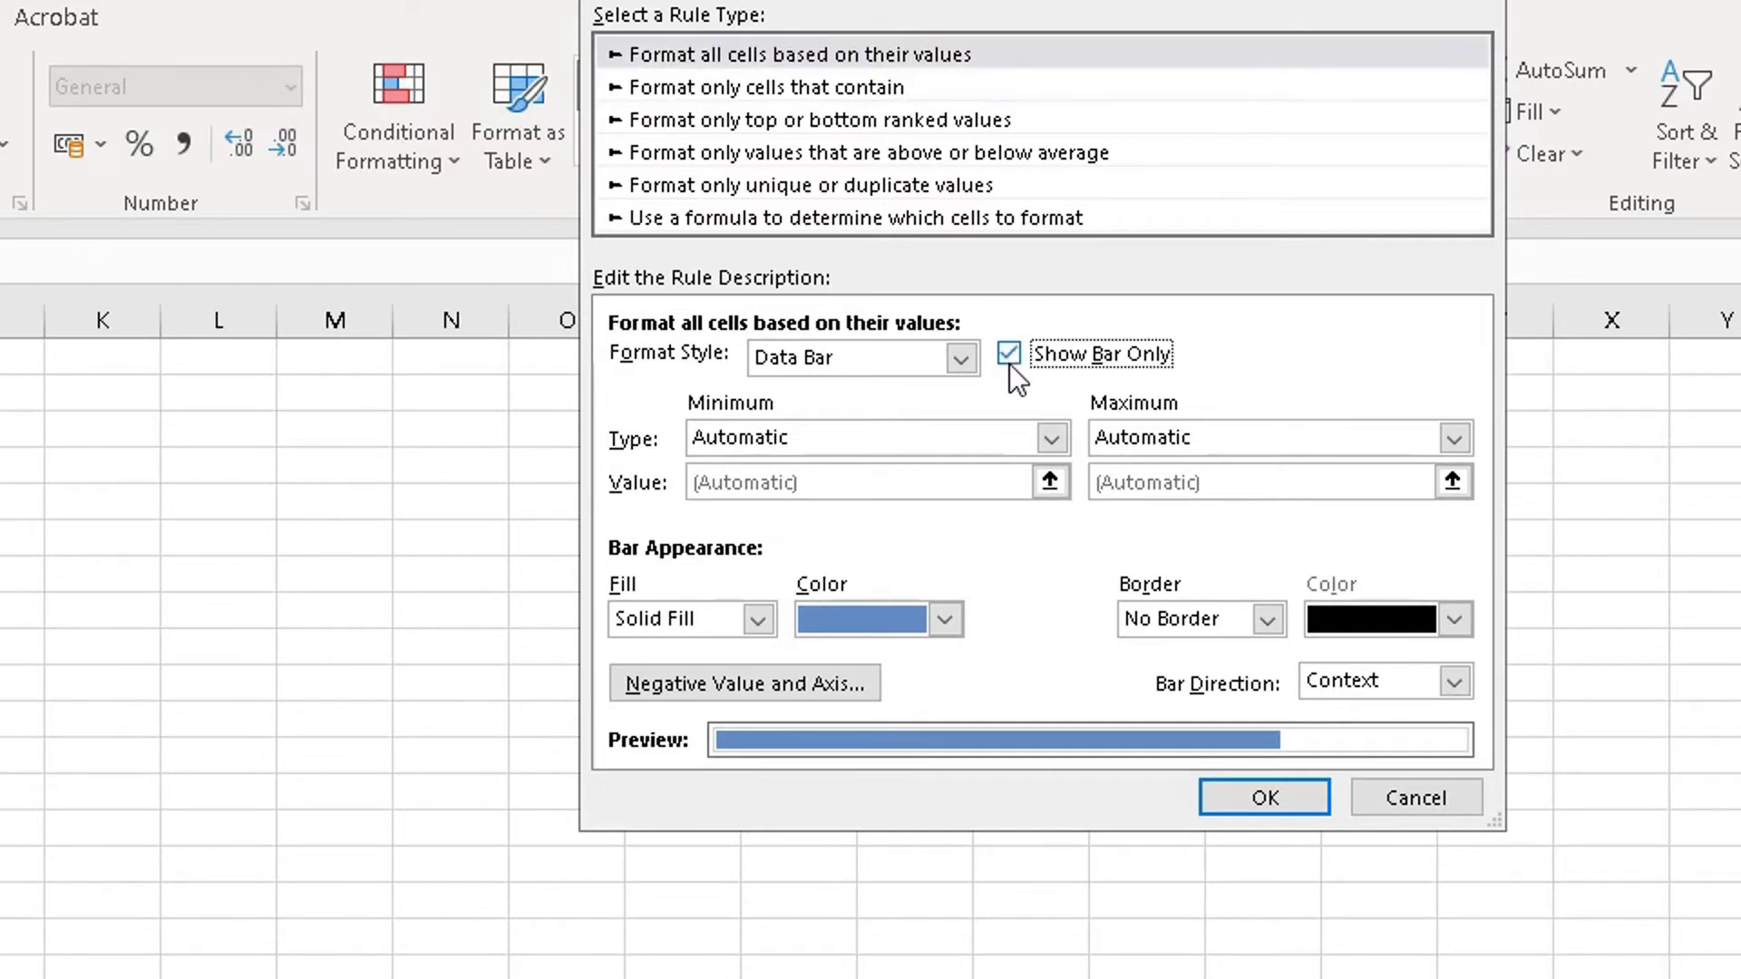
{"action": "left_click", "coordinate": [1220, 792]}
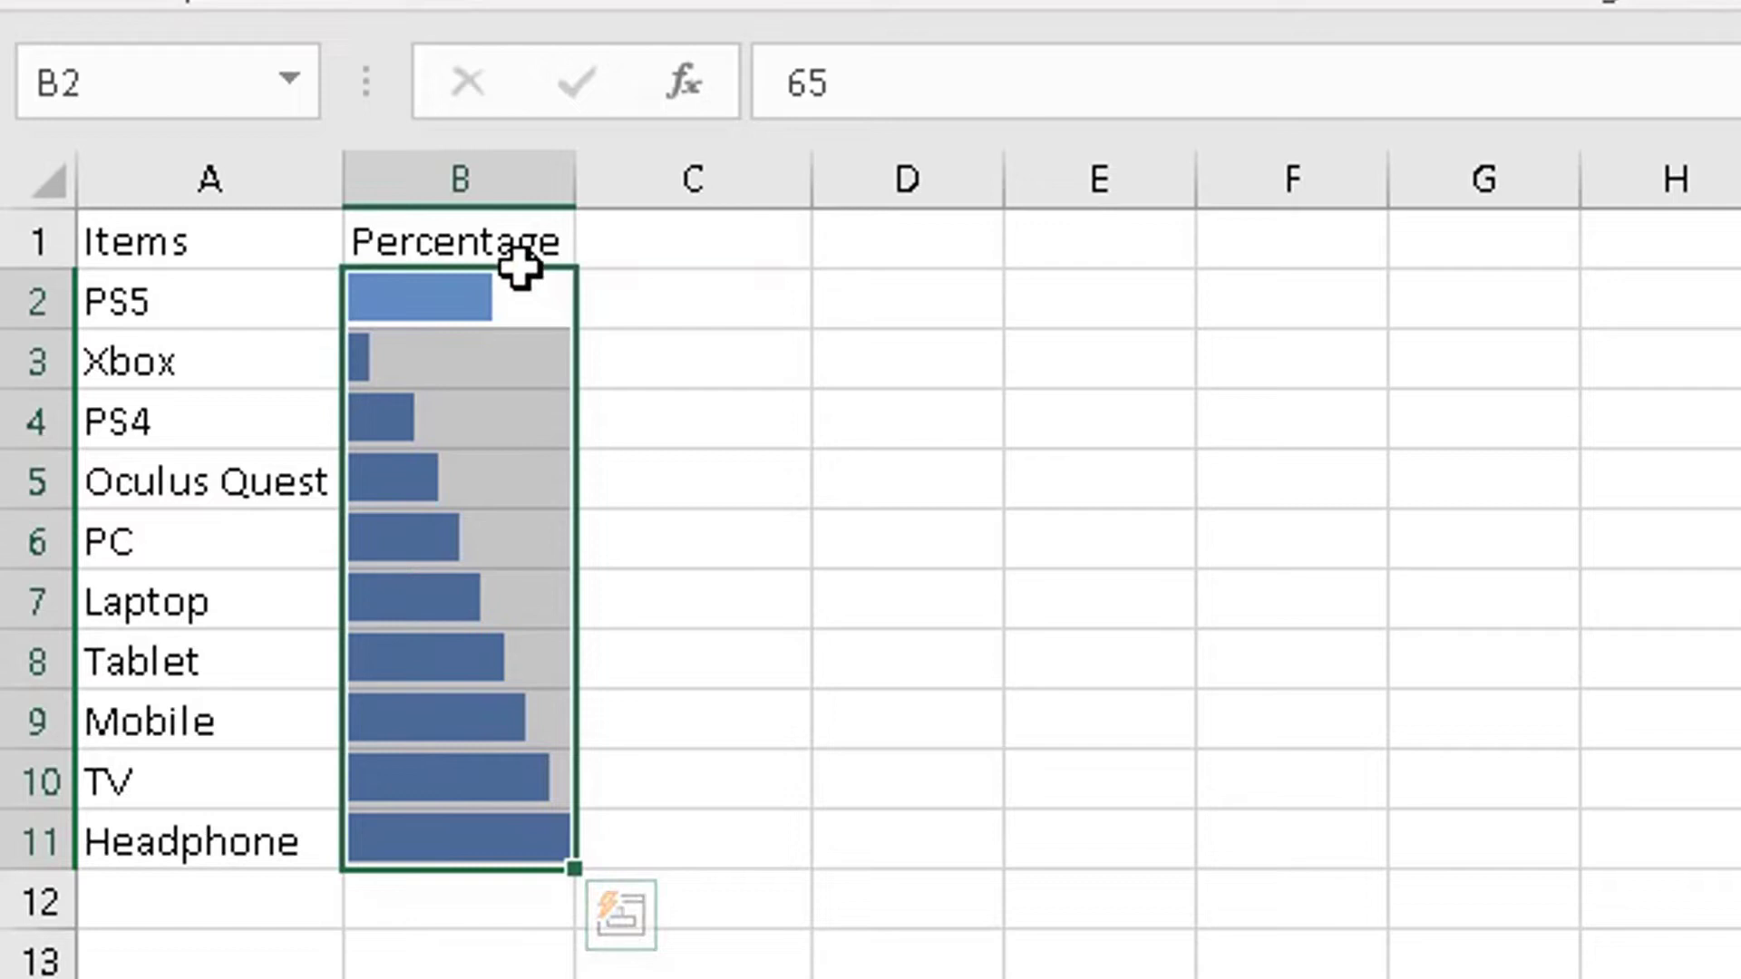
Change PS4's percentage in B4 to 58.
{"action": "left_click", "coordinate": [463, 406]}
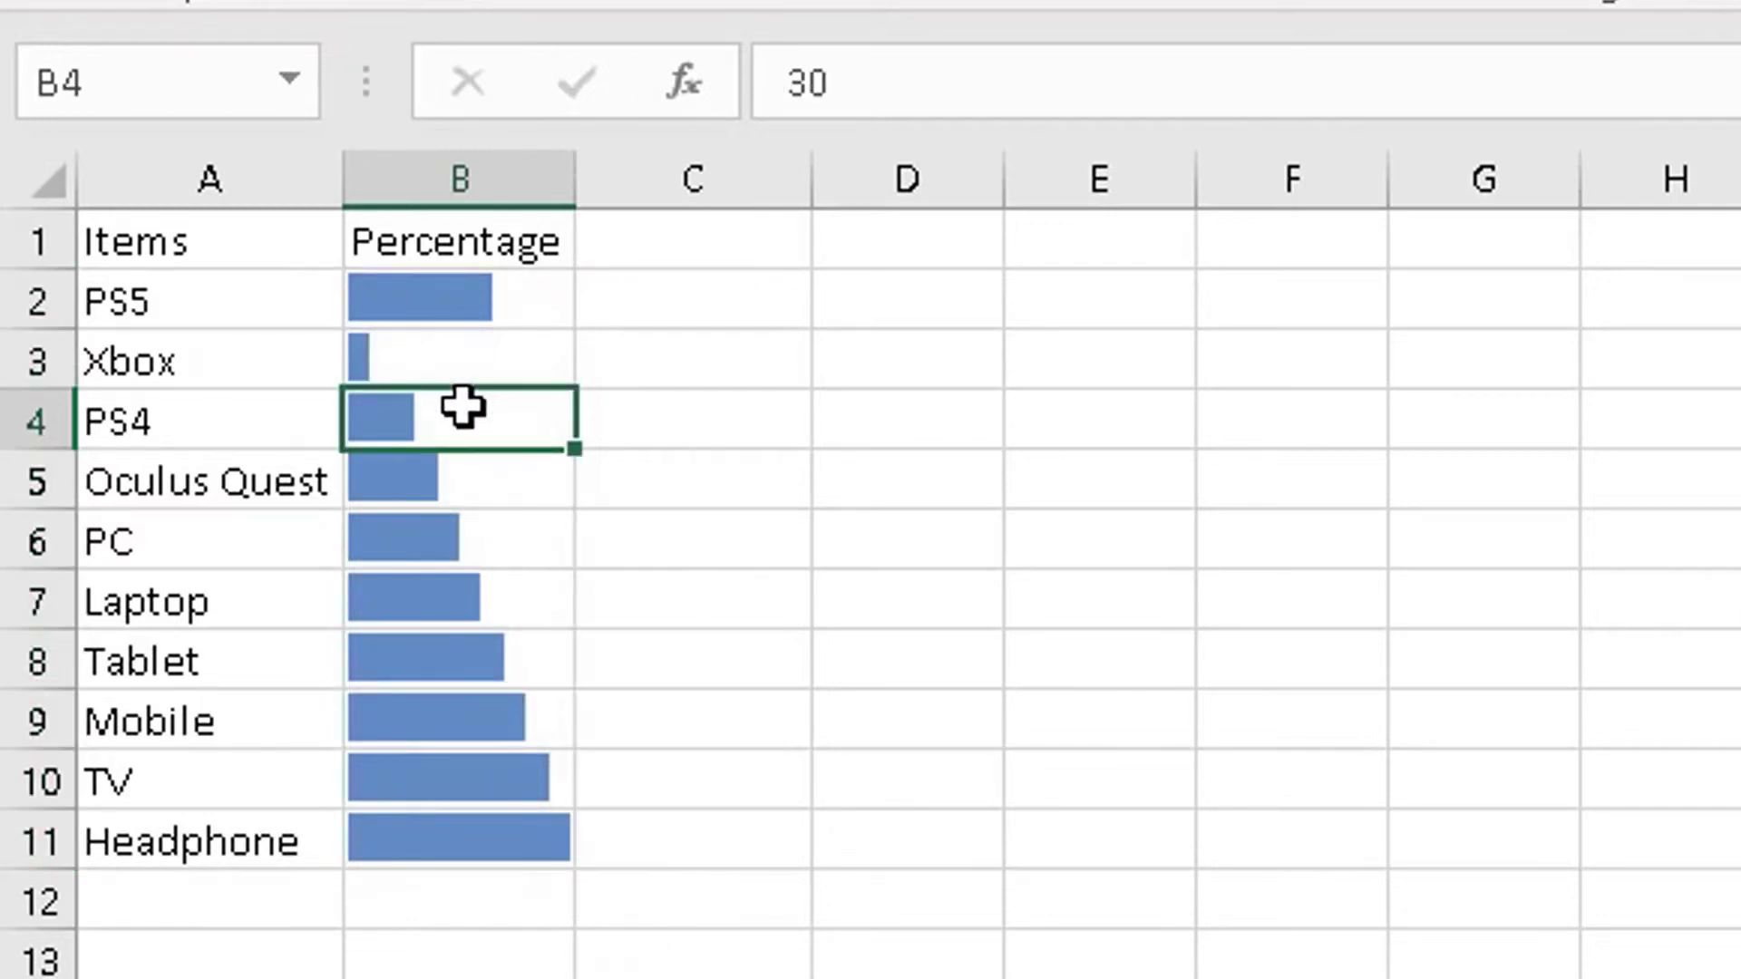
{"action": "type", "text": "58"}
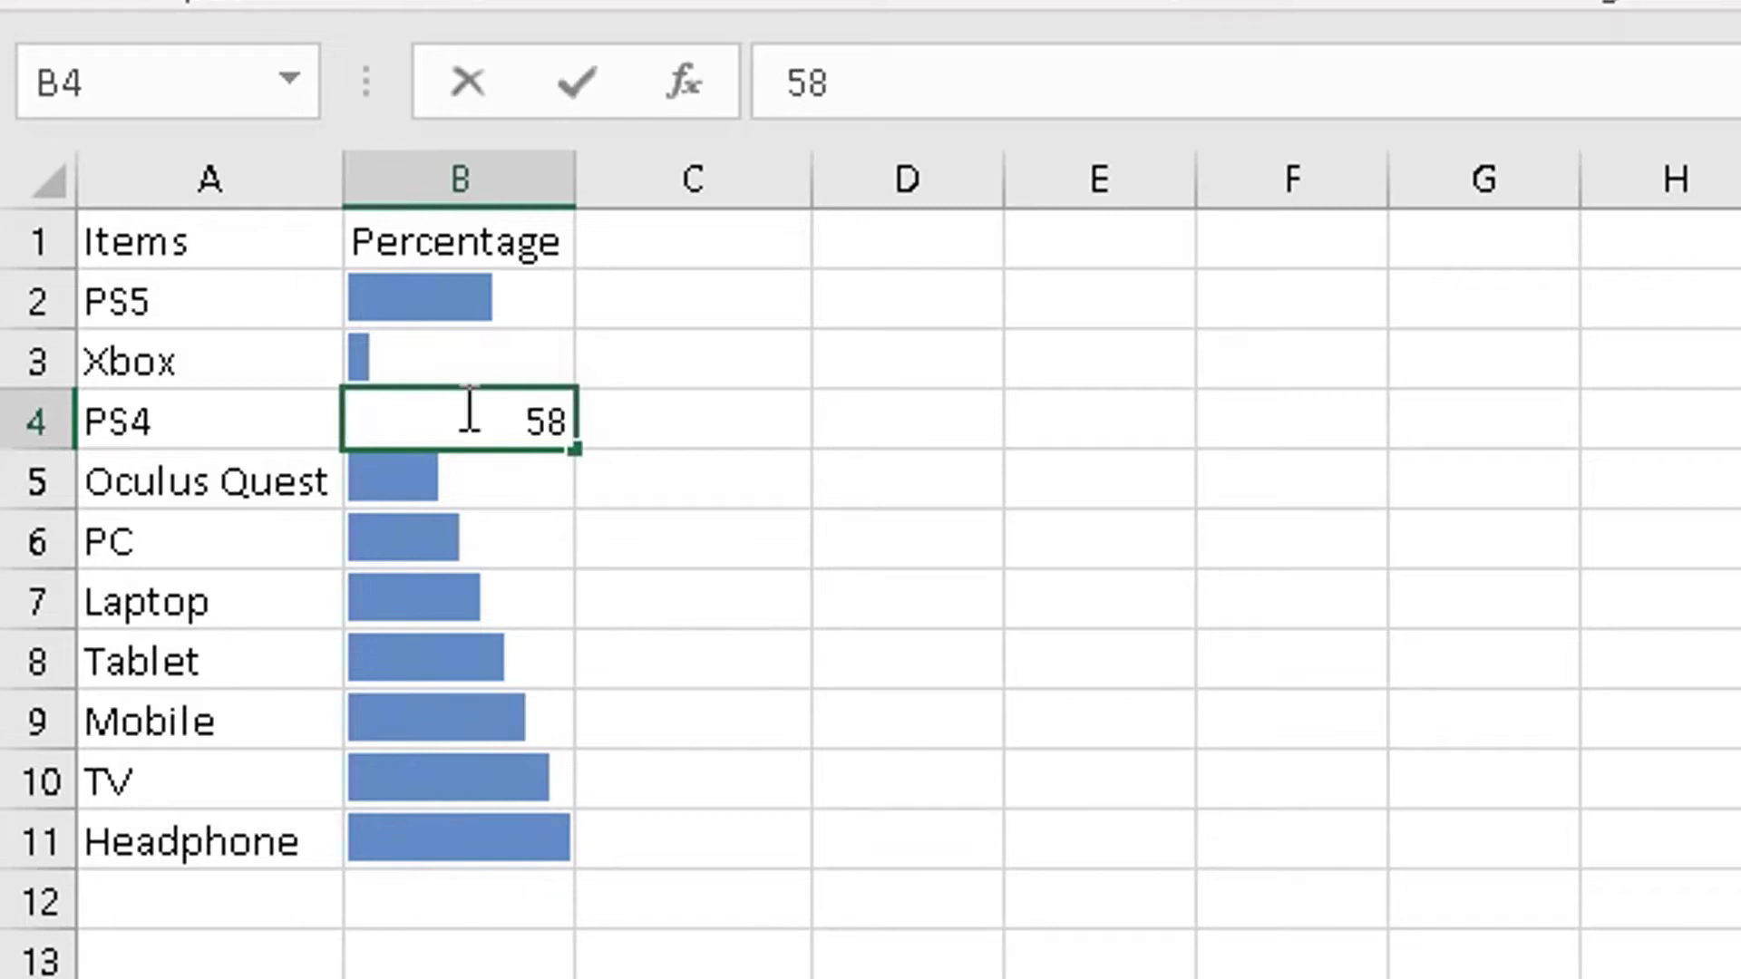
{"action": "key", "text": "Return"}
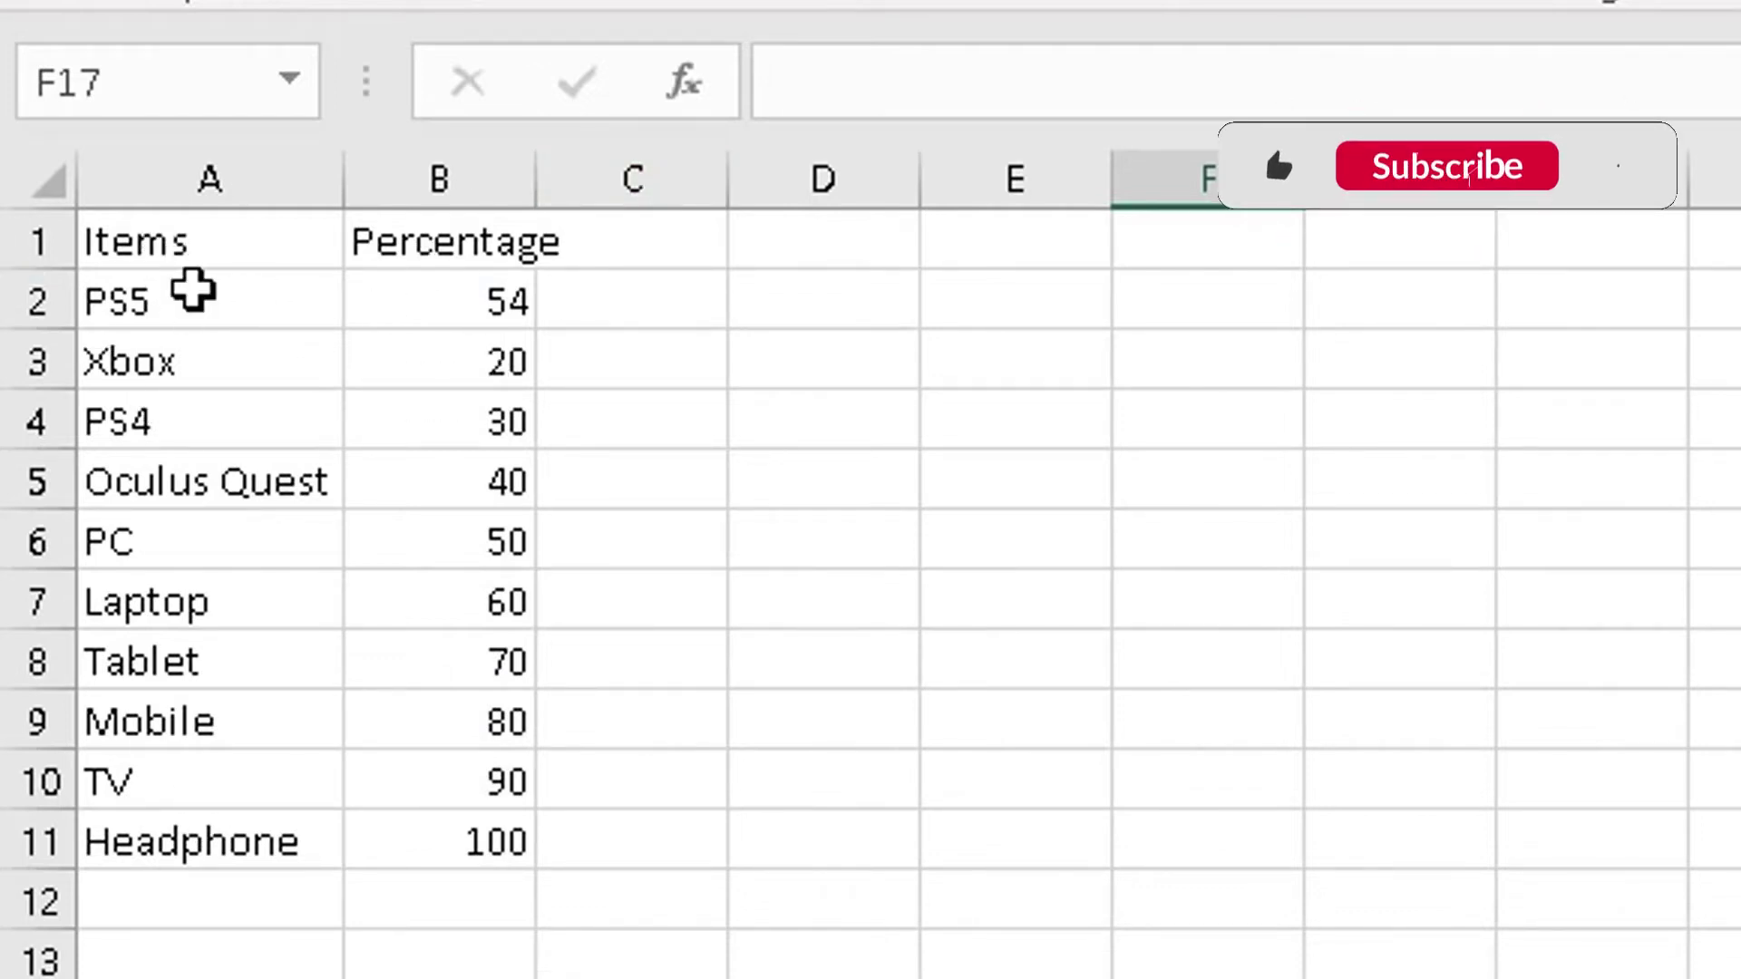
Enter =REPT("g",B2) in C2 to repeat g by PS5's percentage.
{"action": "left_click_drag", "start_coordinate": [190, 288], "coordinate": [181, 830]}
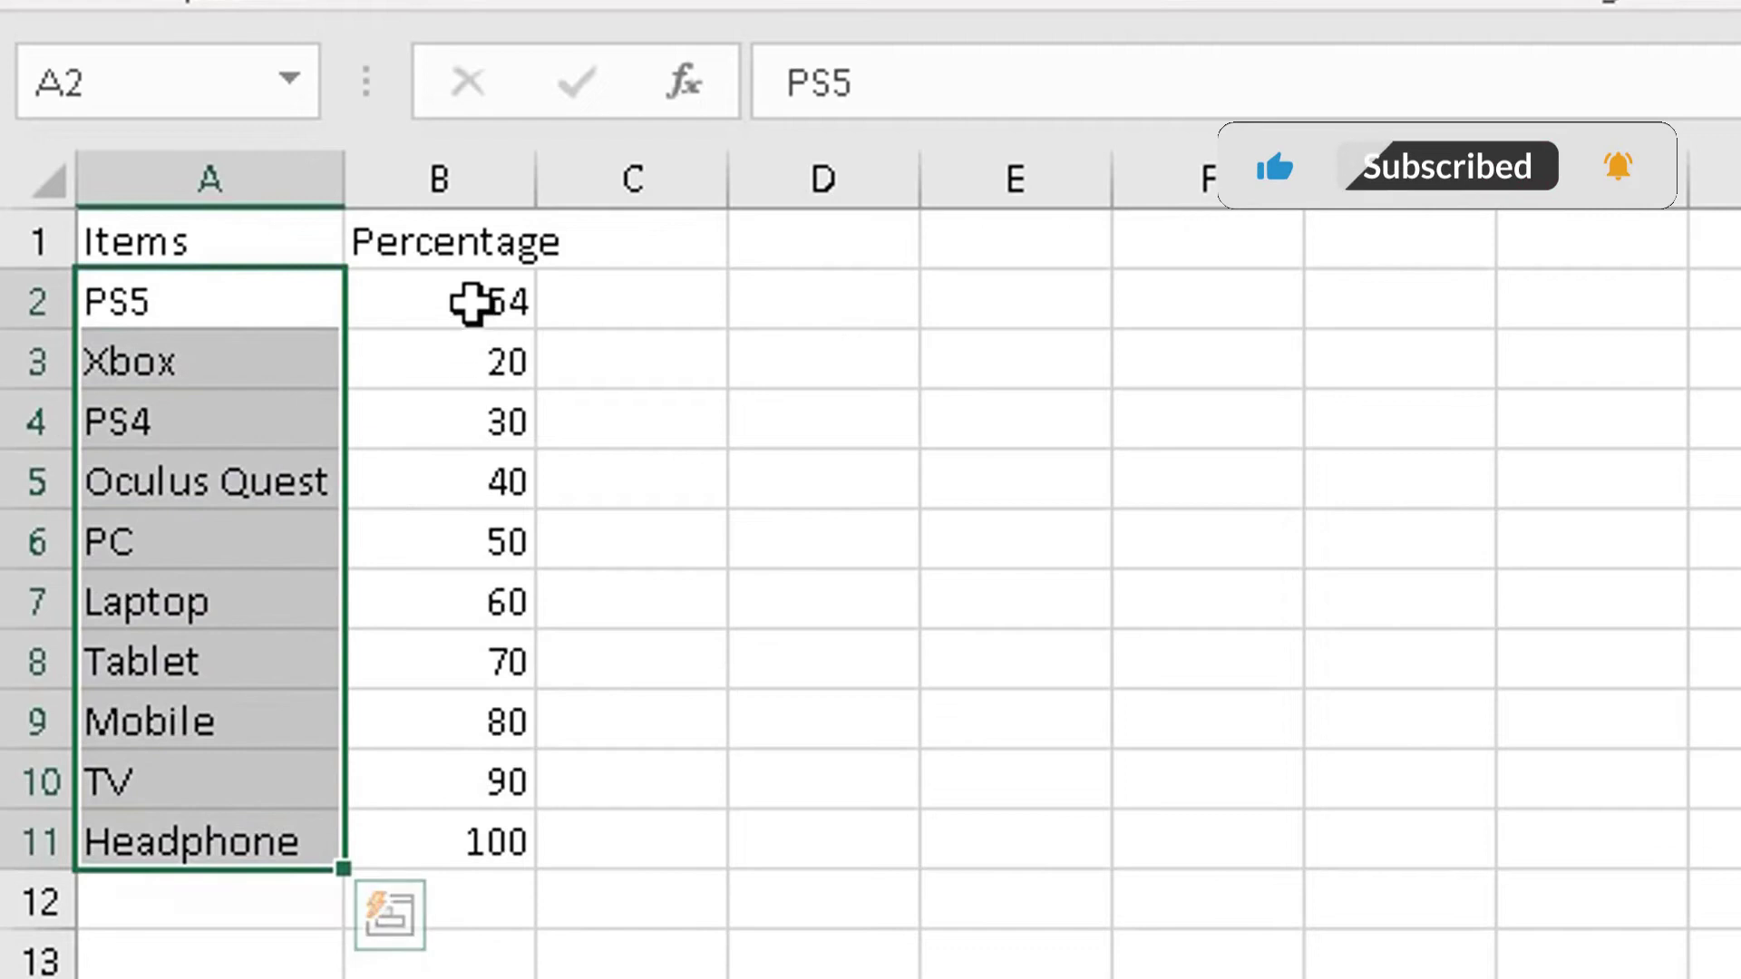
{"action": "left_click_drag", "start_coordinate": [471, 304], "coordinate": [441, 849]}
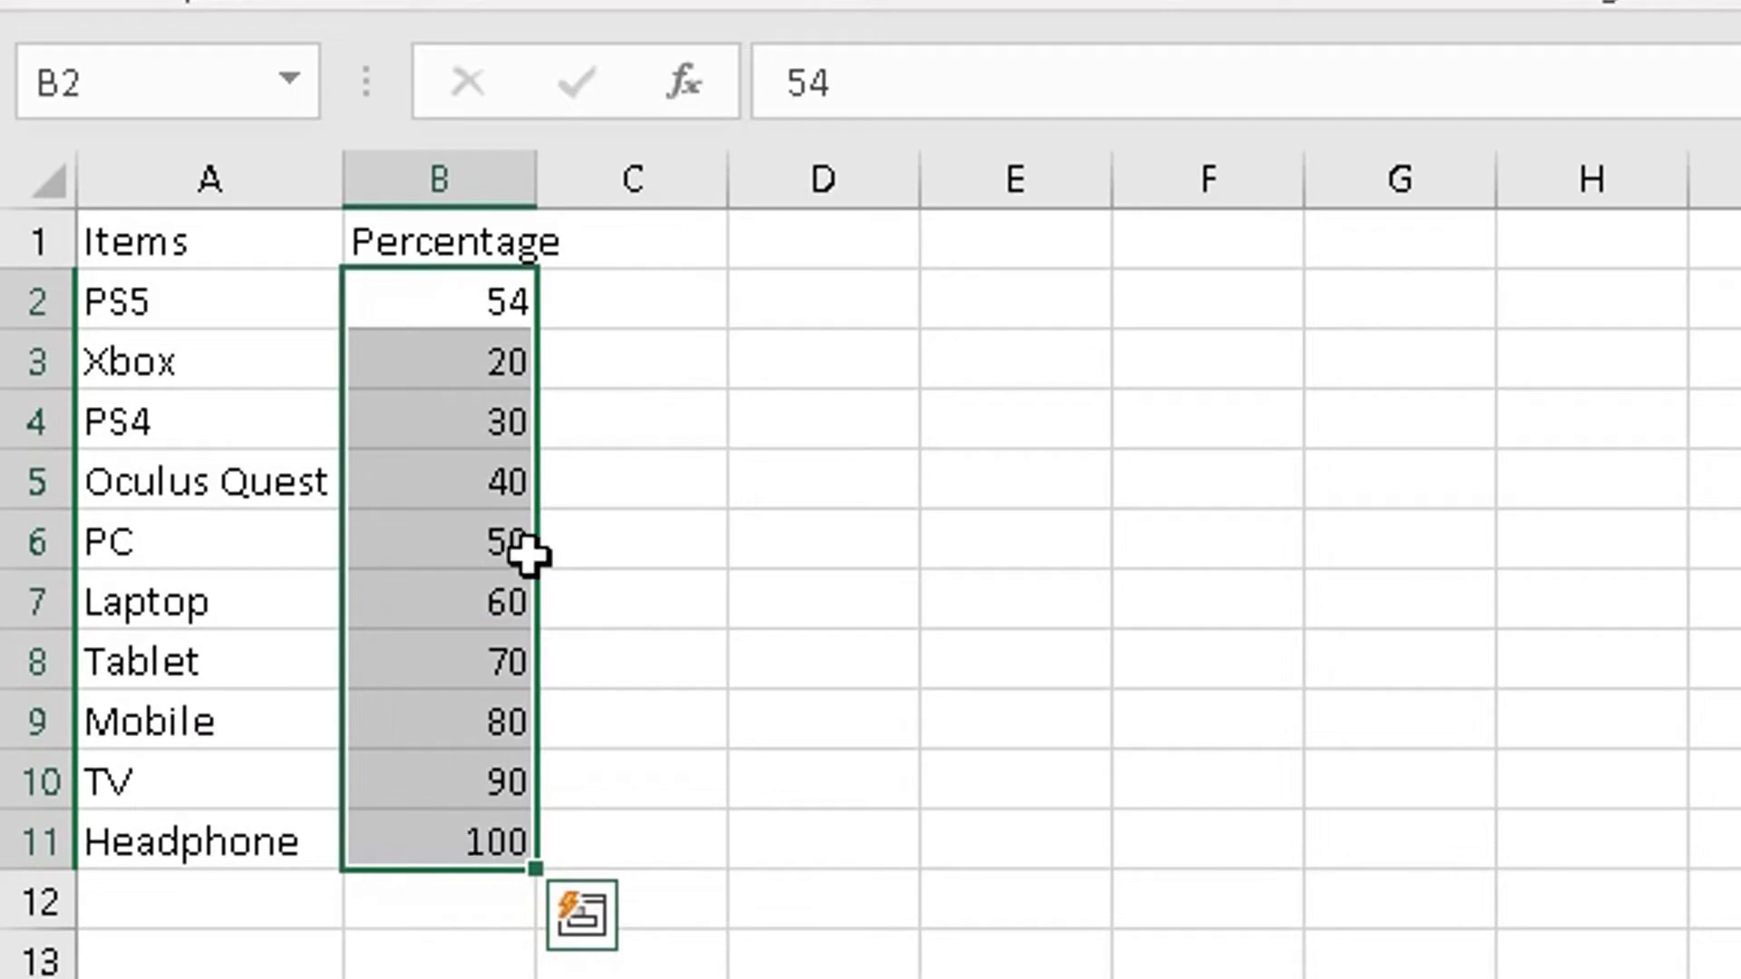
{"action": "left_click", "coordinate": [655, 286]}
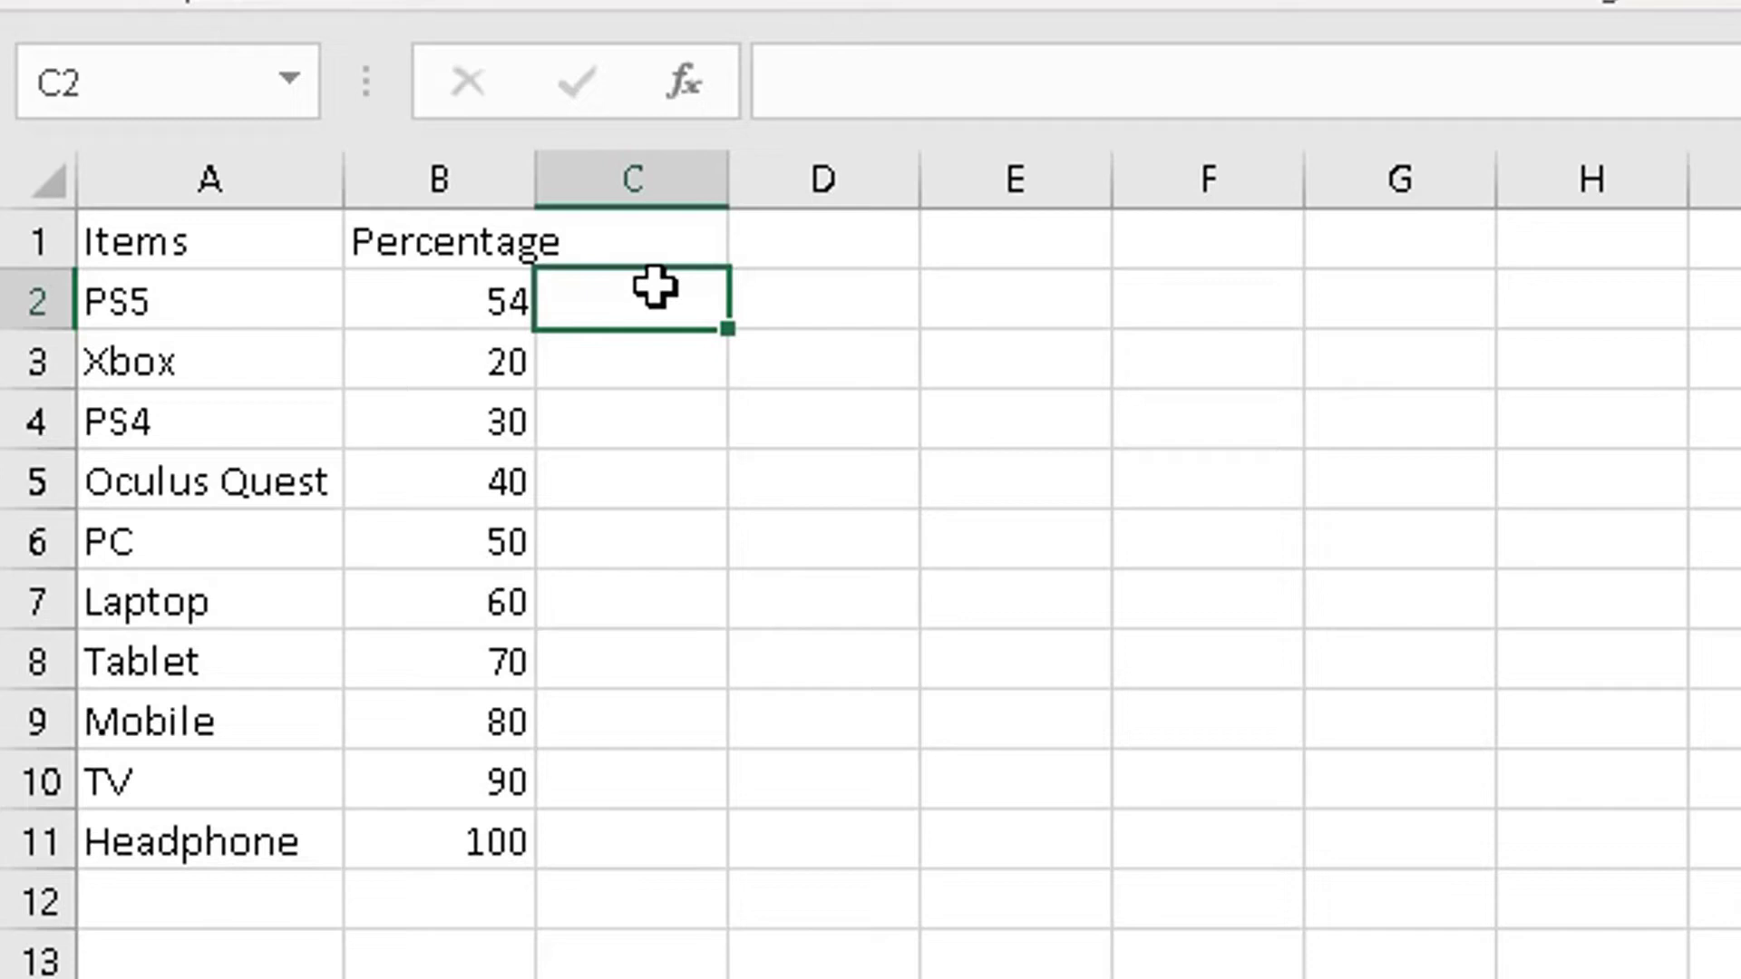
{"action": "type", "text": "="}
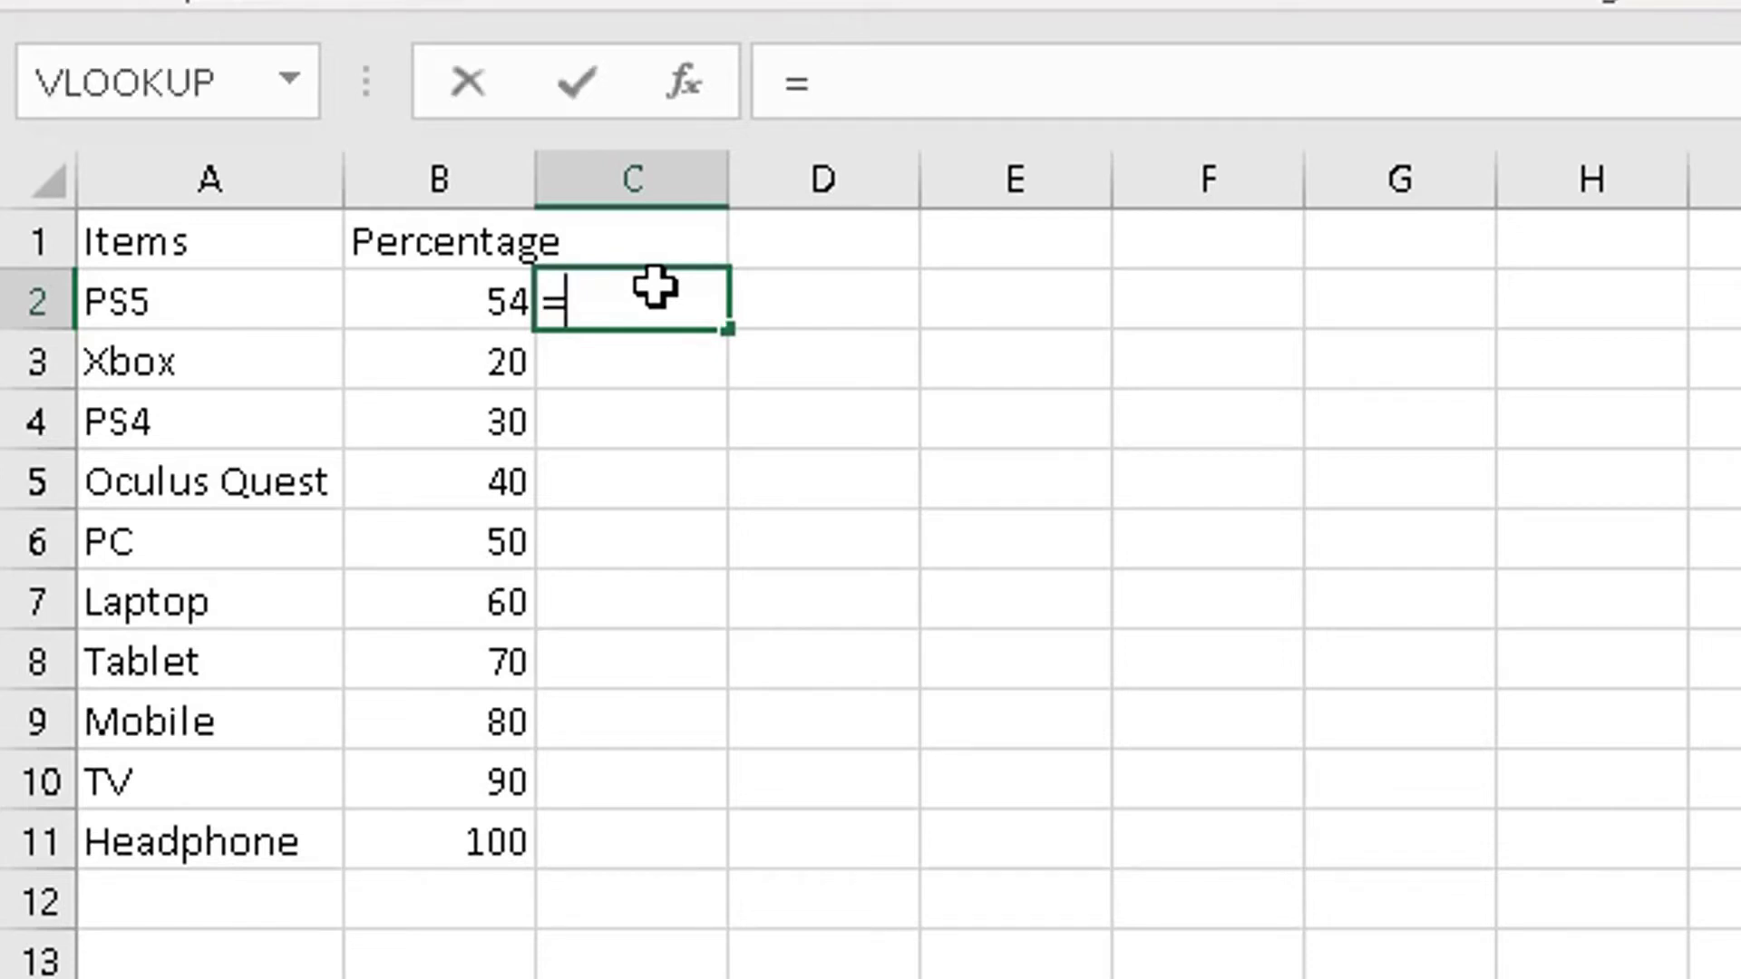
{"action": "type", "text": "rep"}
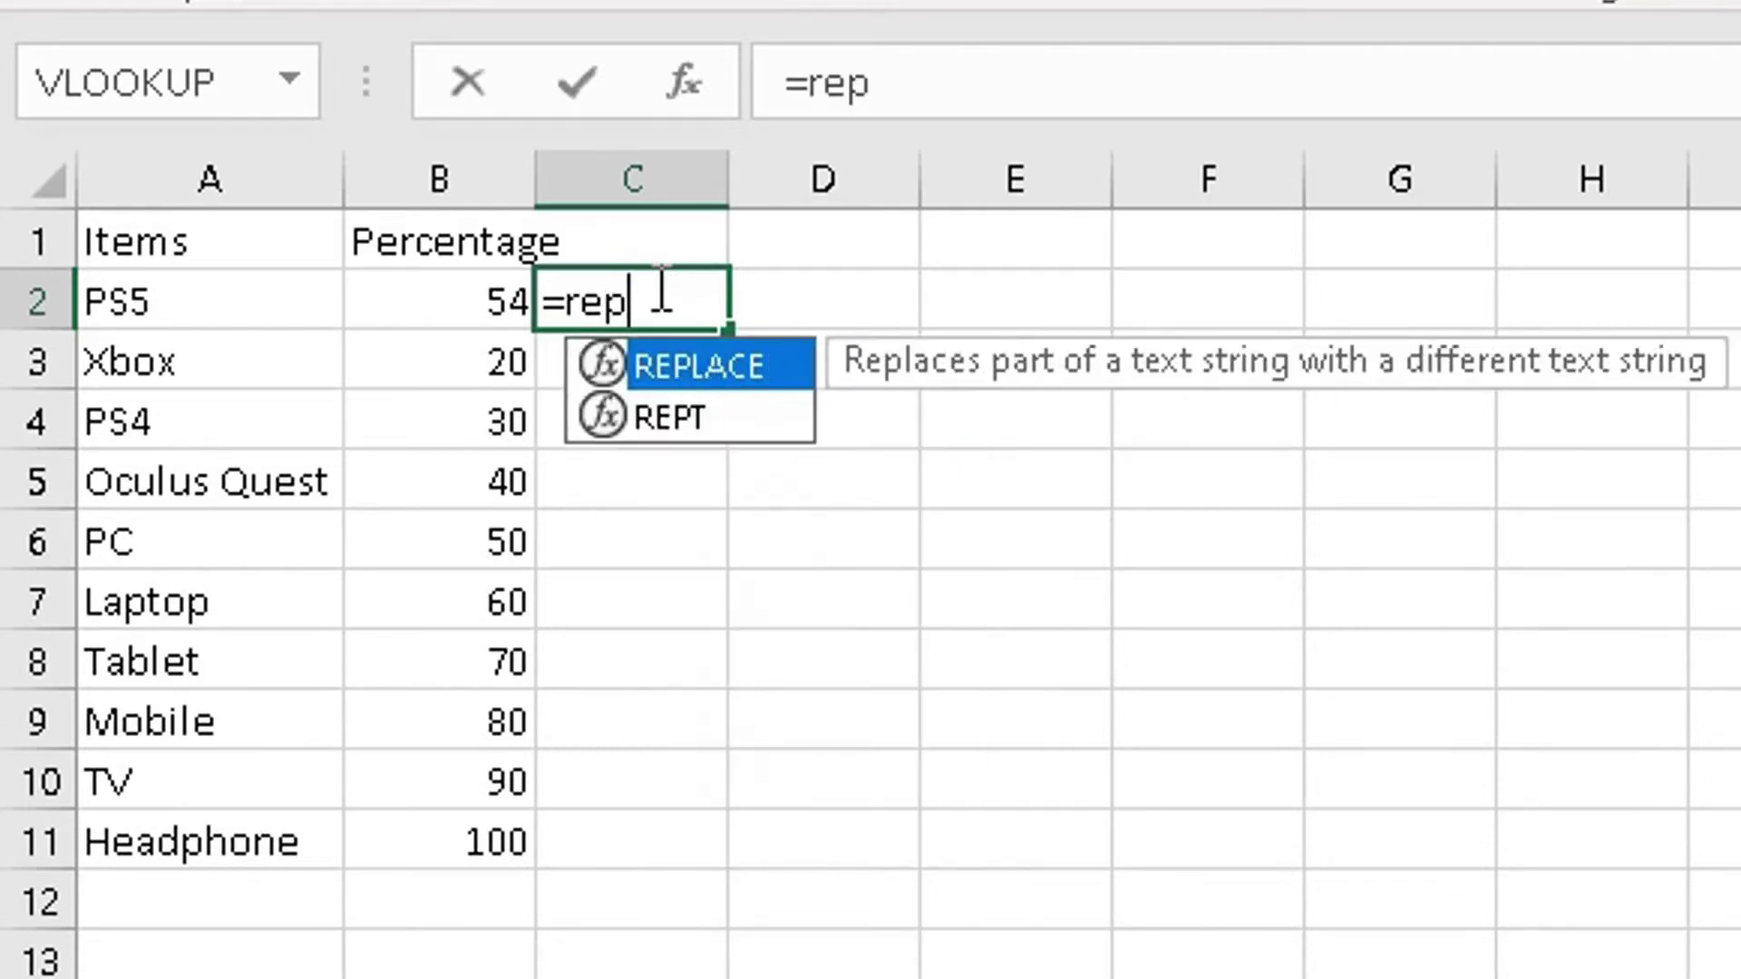
{"action": "type", "text": "t"}
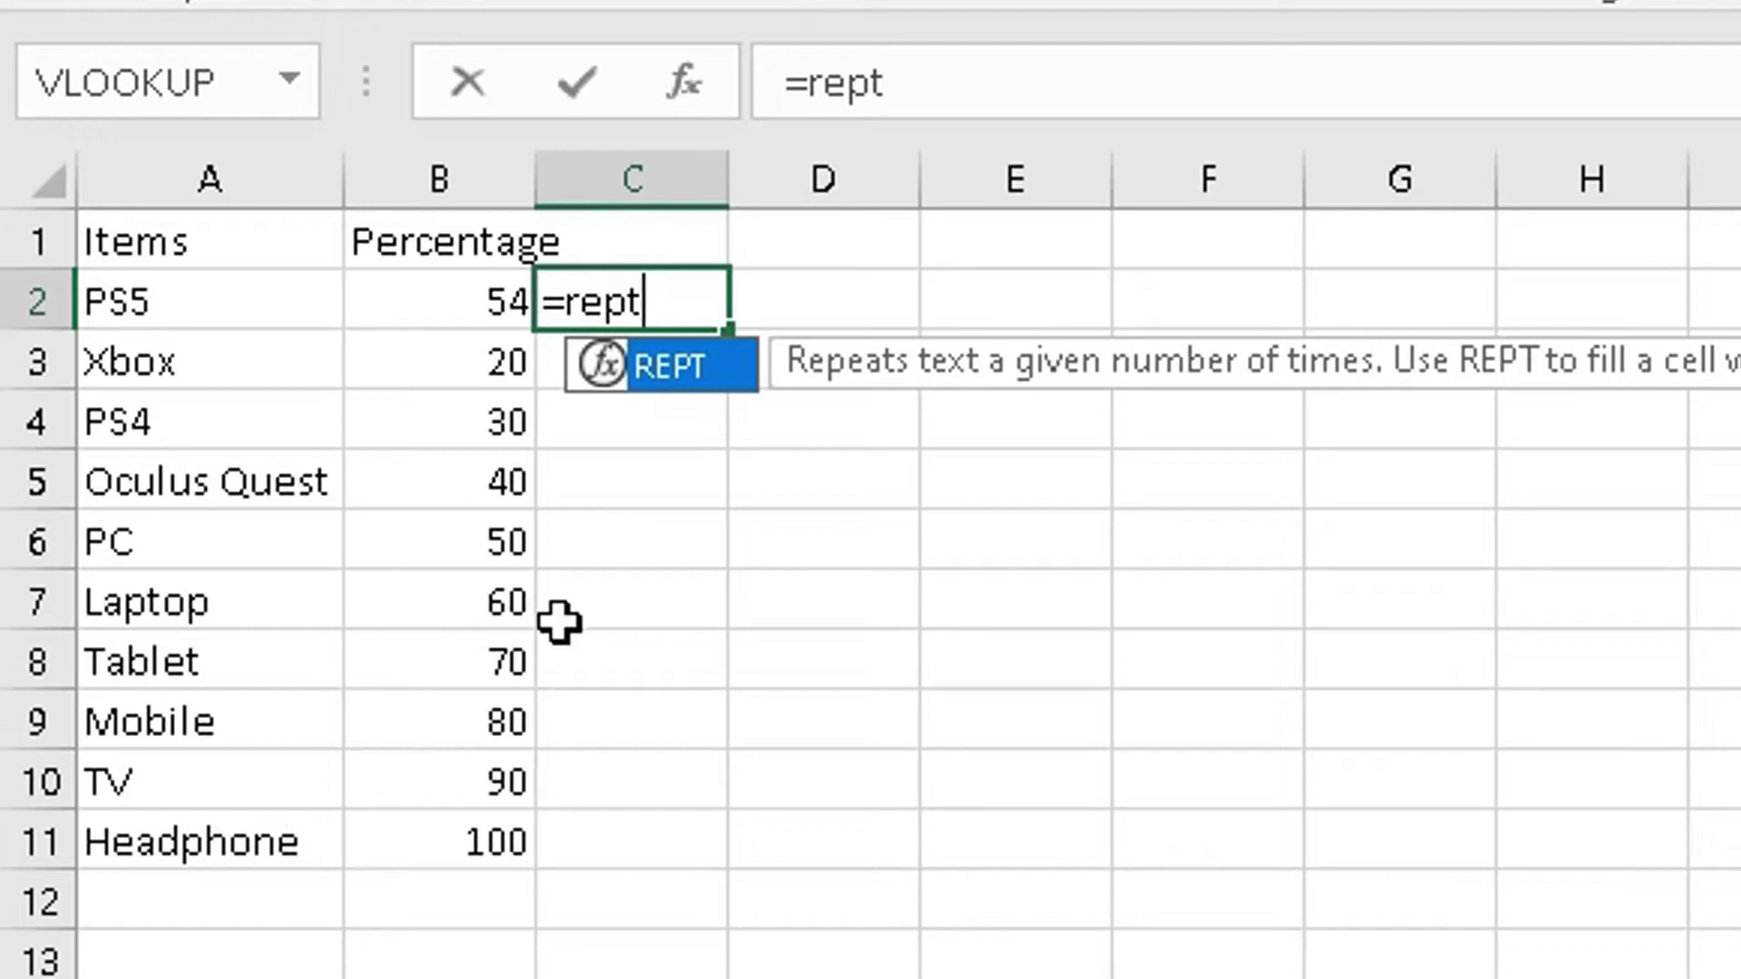
{"action": "left_click", "coordinate": [655, 313]}
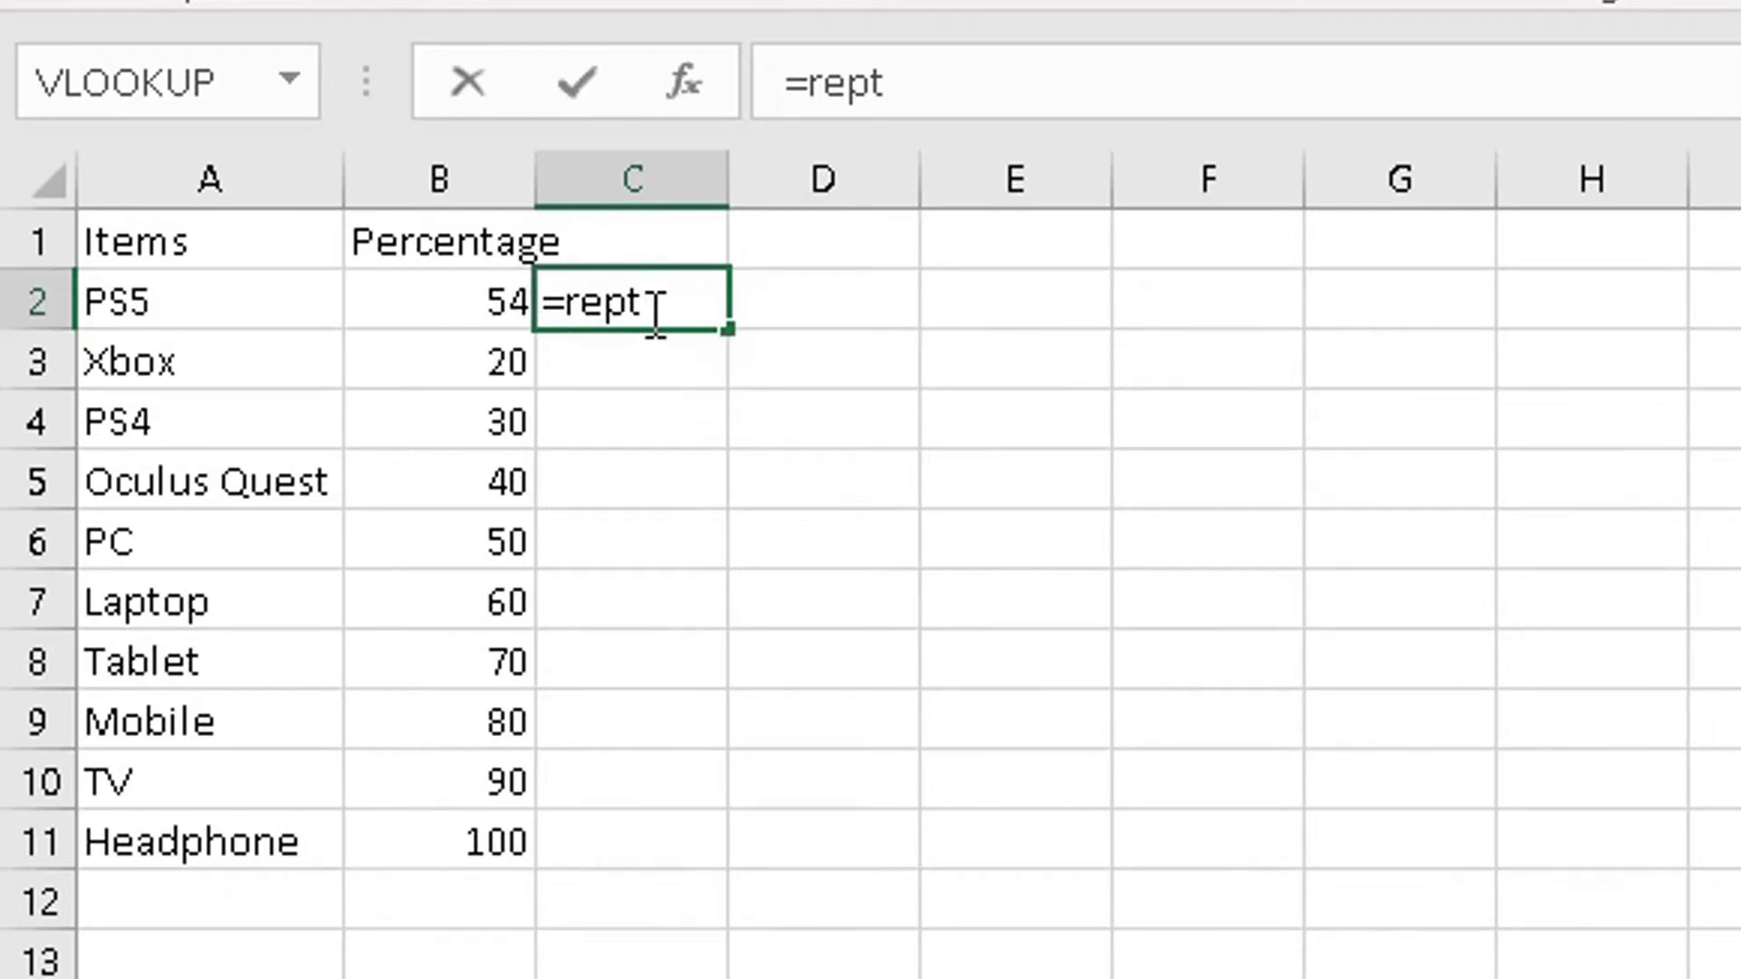
{"action": "type", "text": "("}
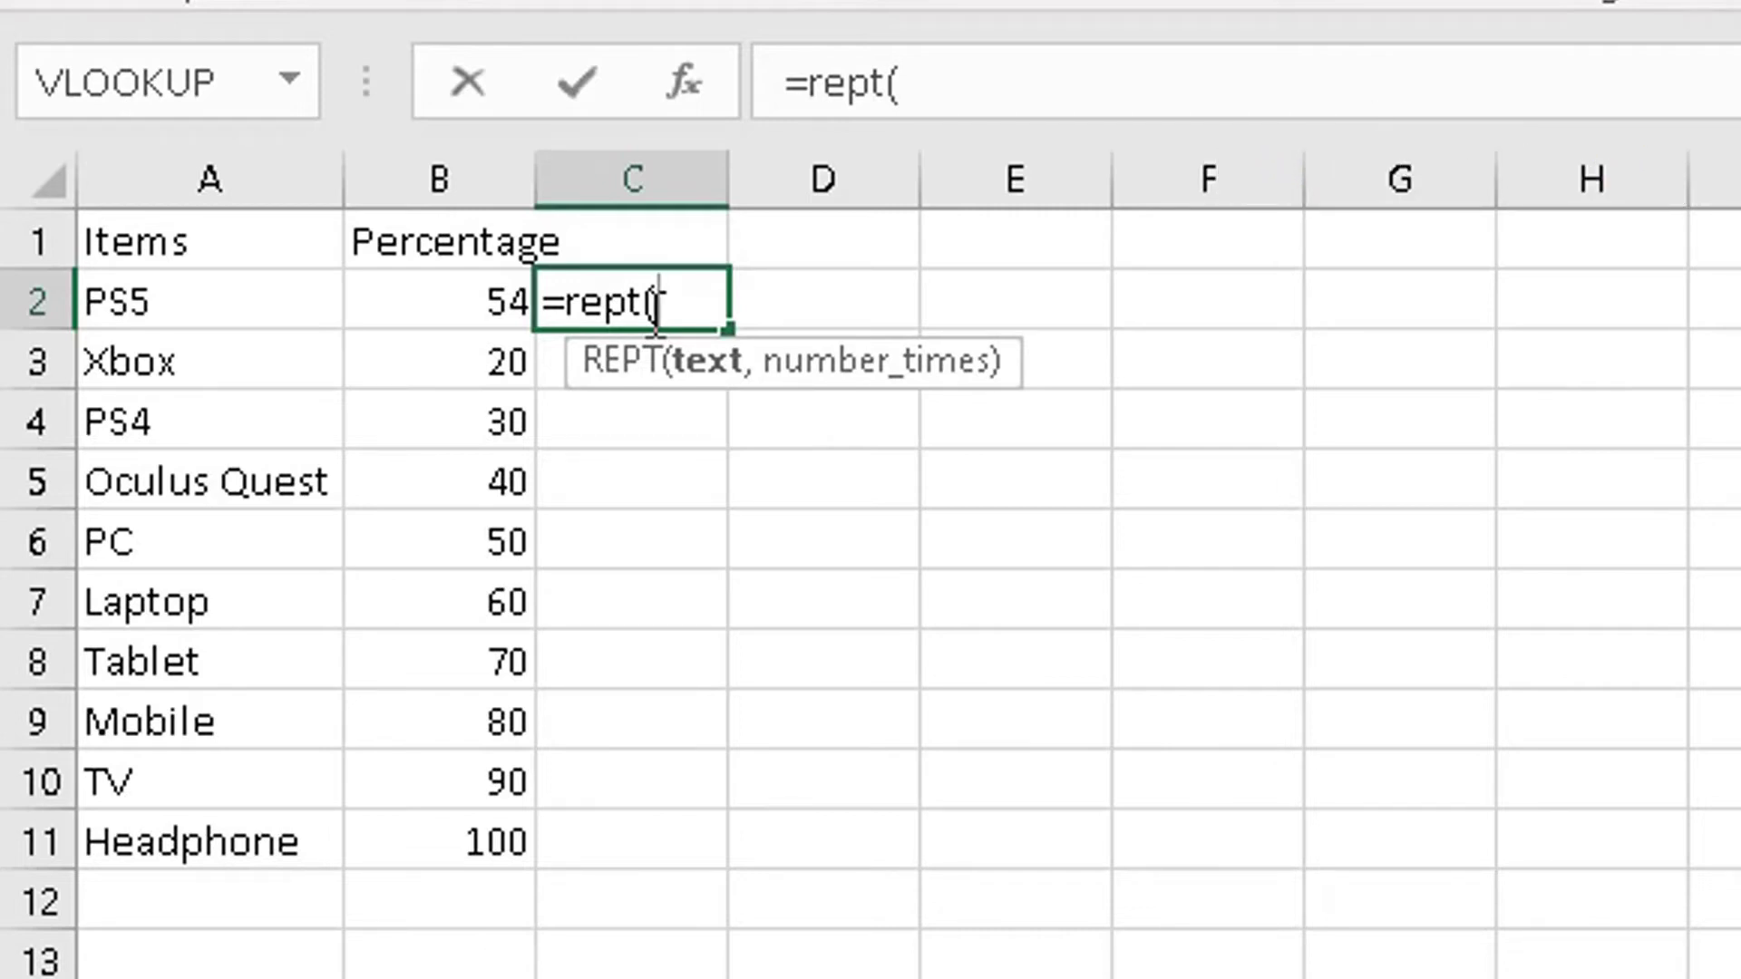
{"action": "type", "text": "\"g"}
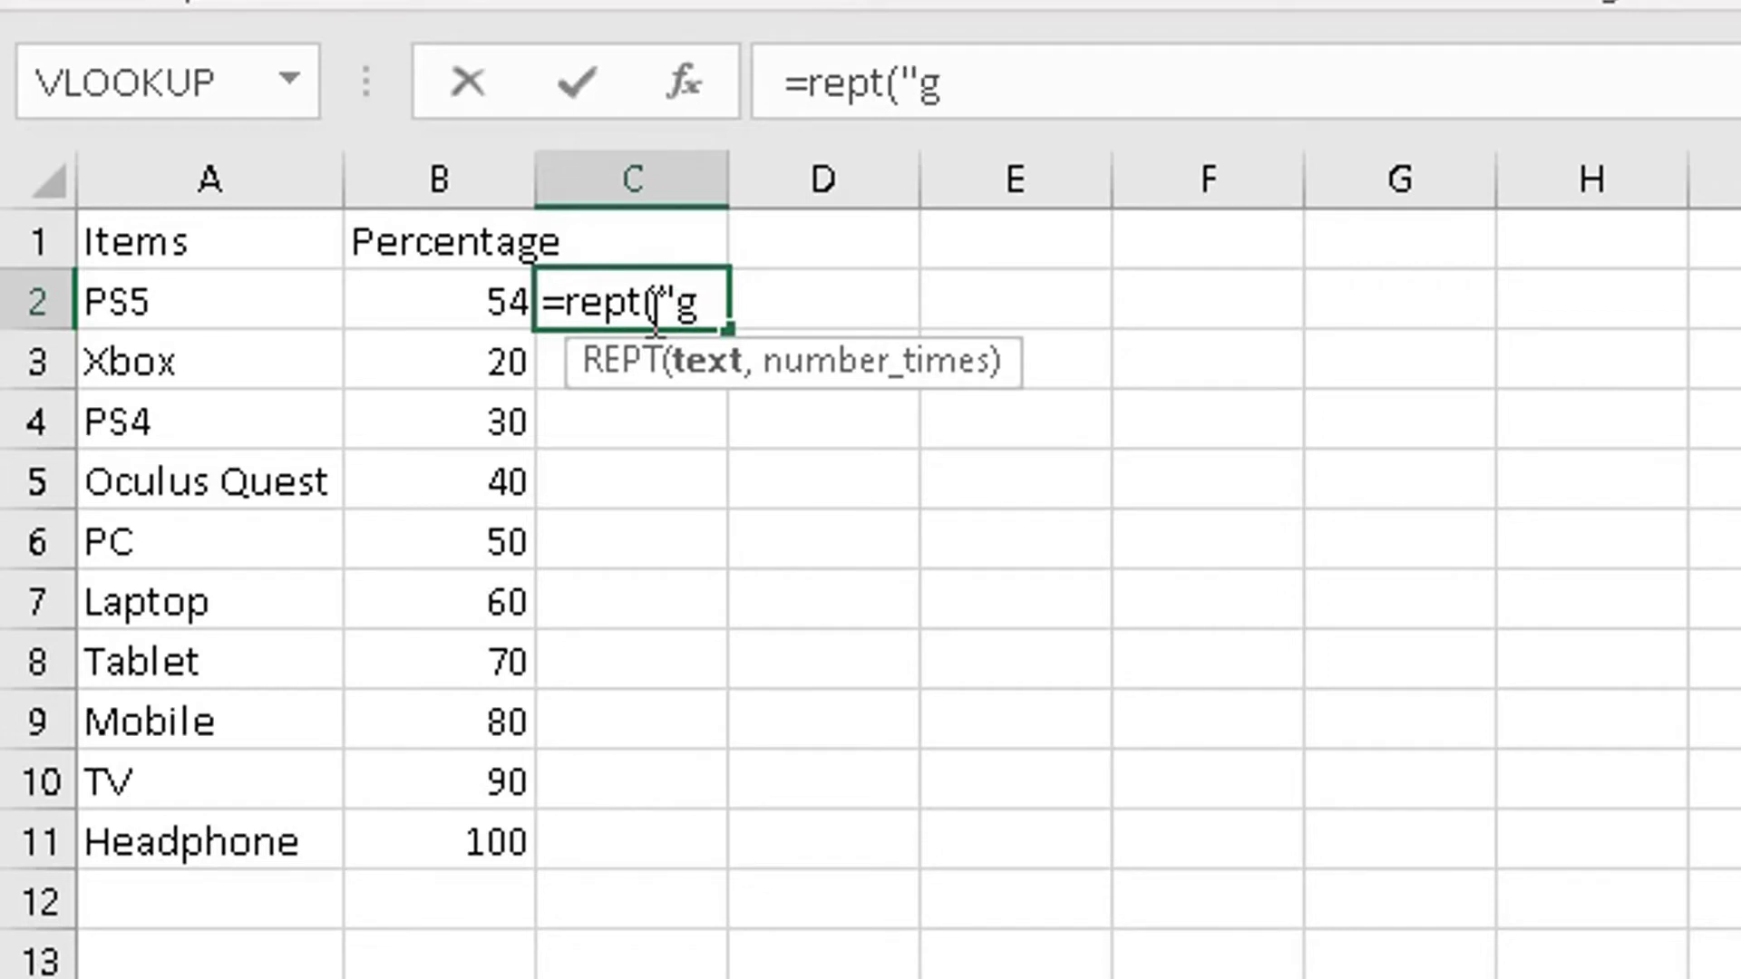
{"action": "type", "text": "\""}
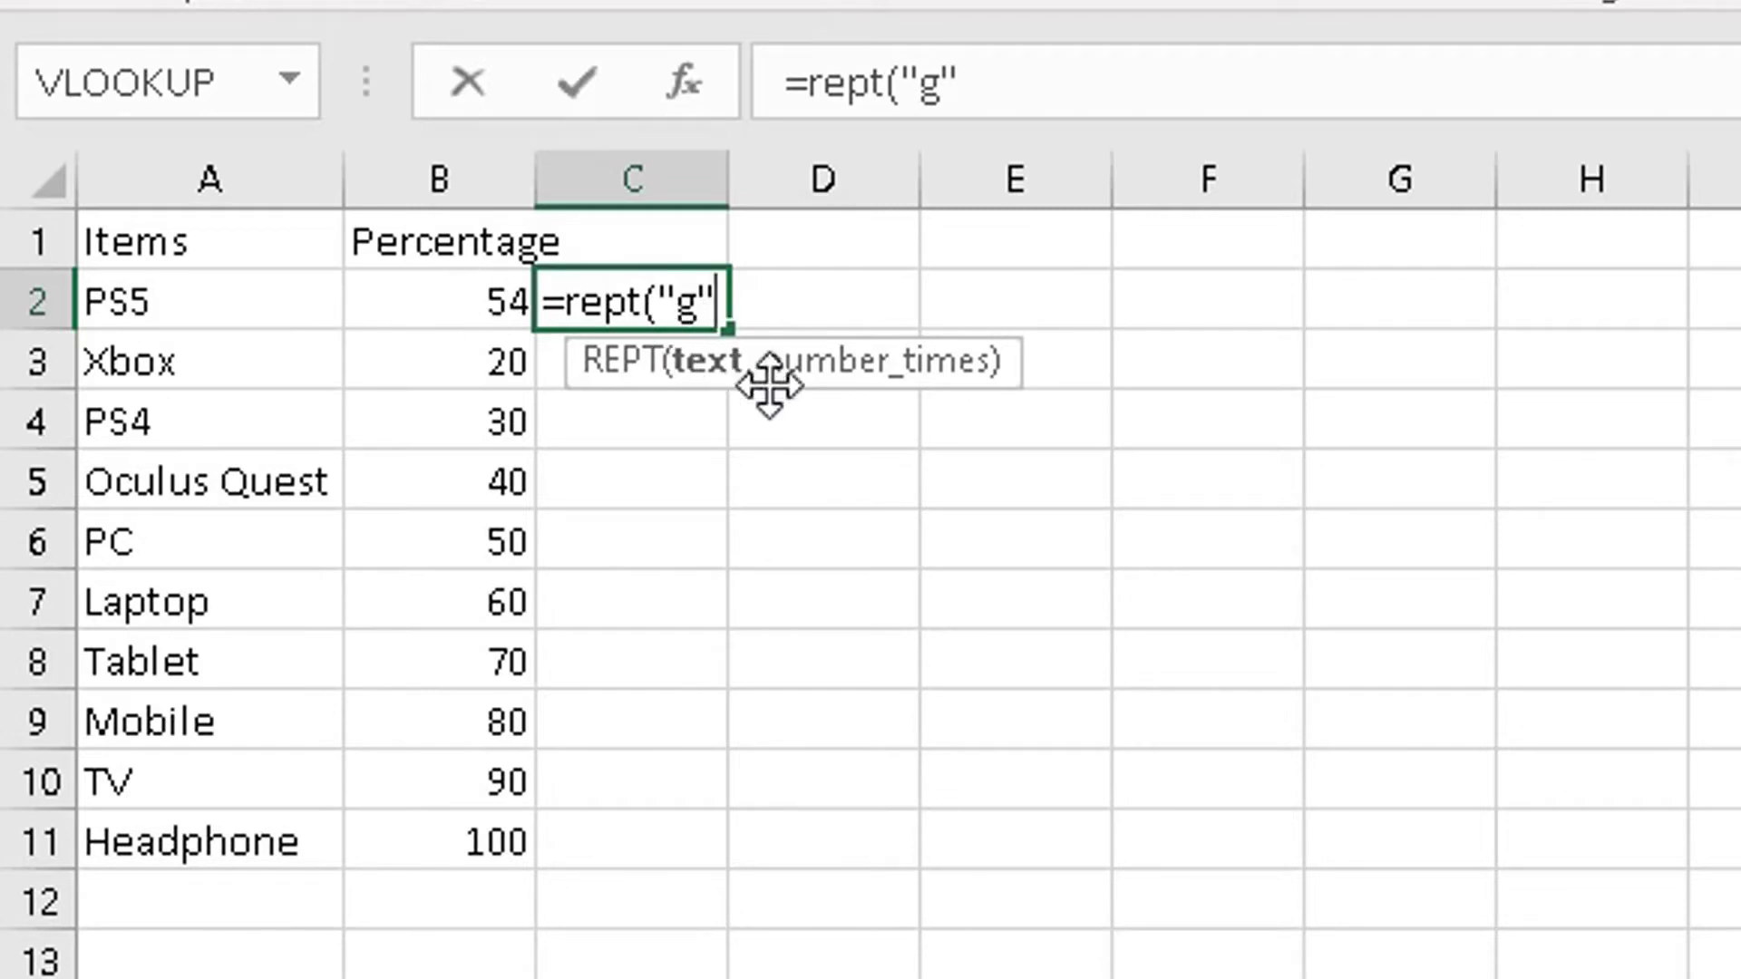
{"action": "type", "text": ","}
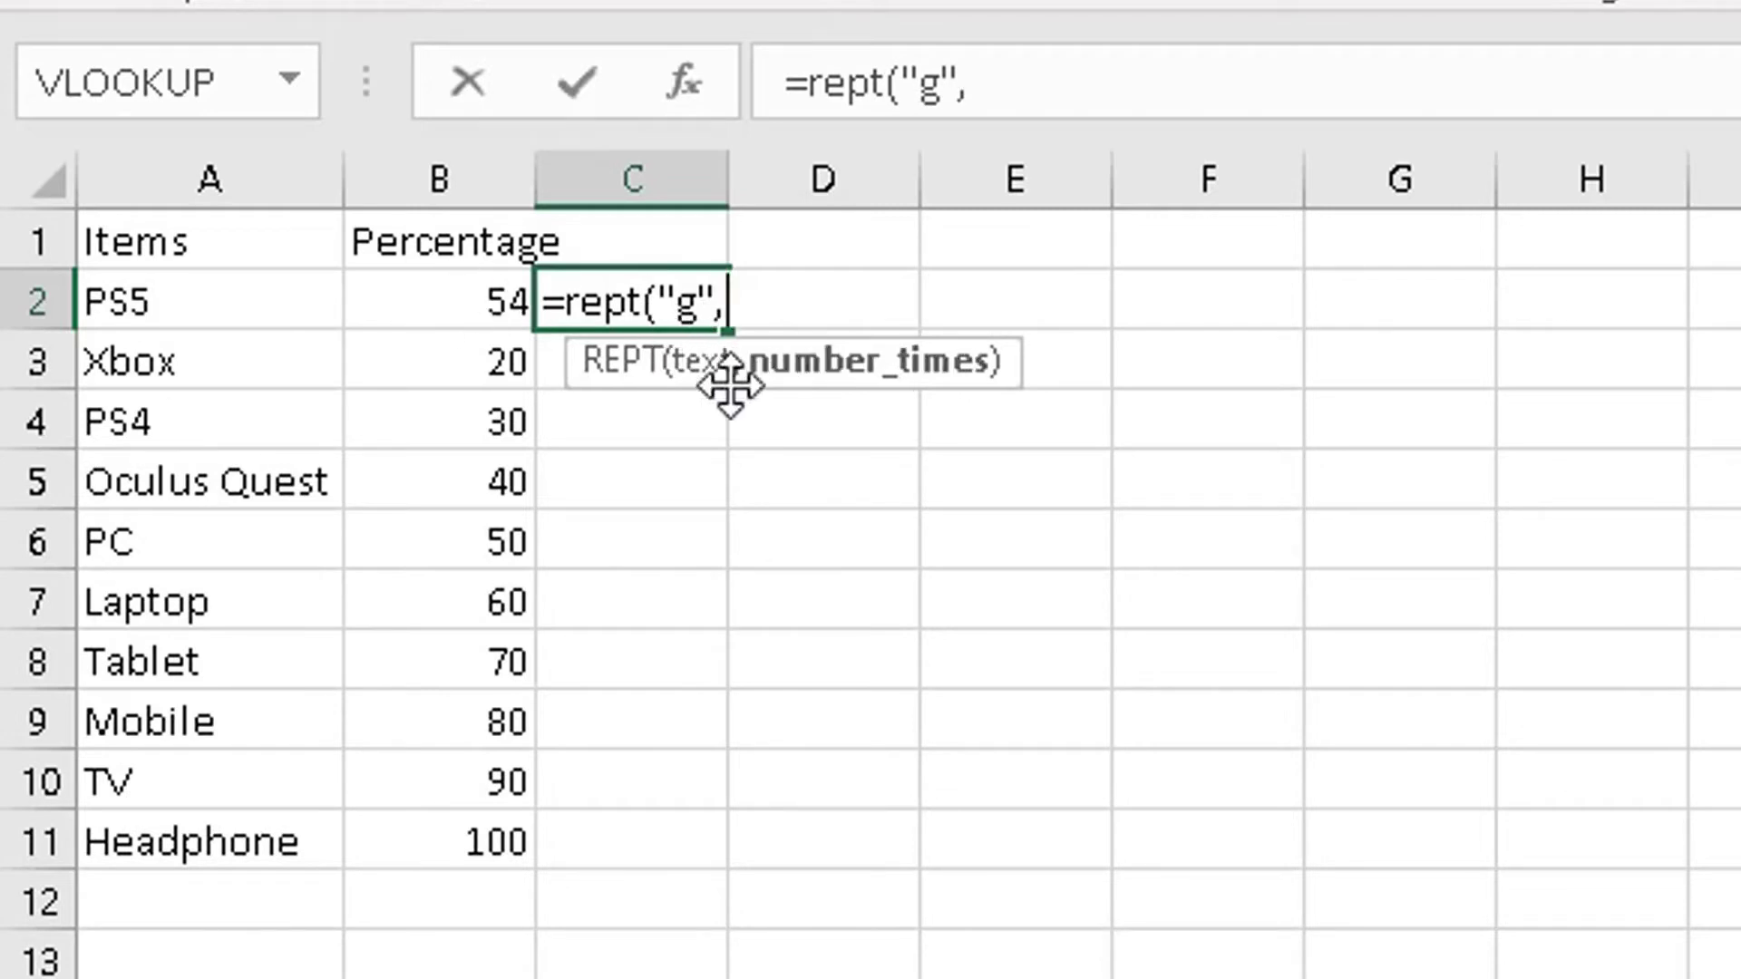
{"action": "left_click", "coordinate": [439, 304]}
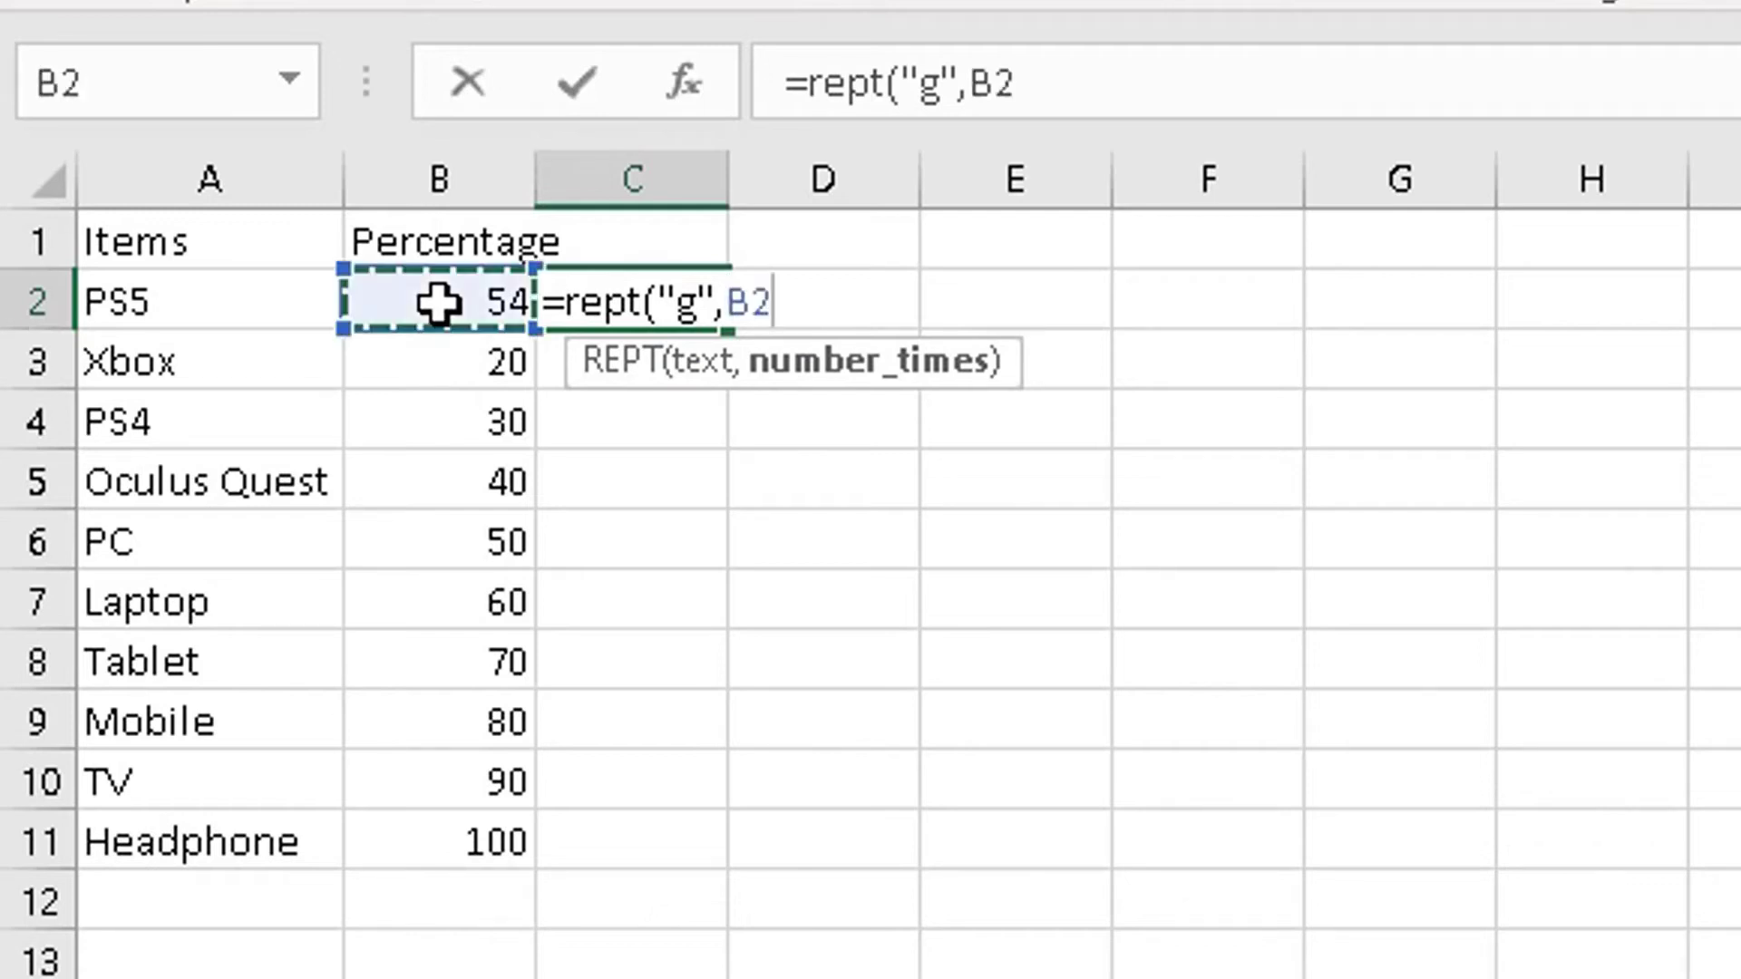
{"action": "type", "text": ")"}
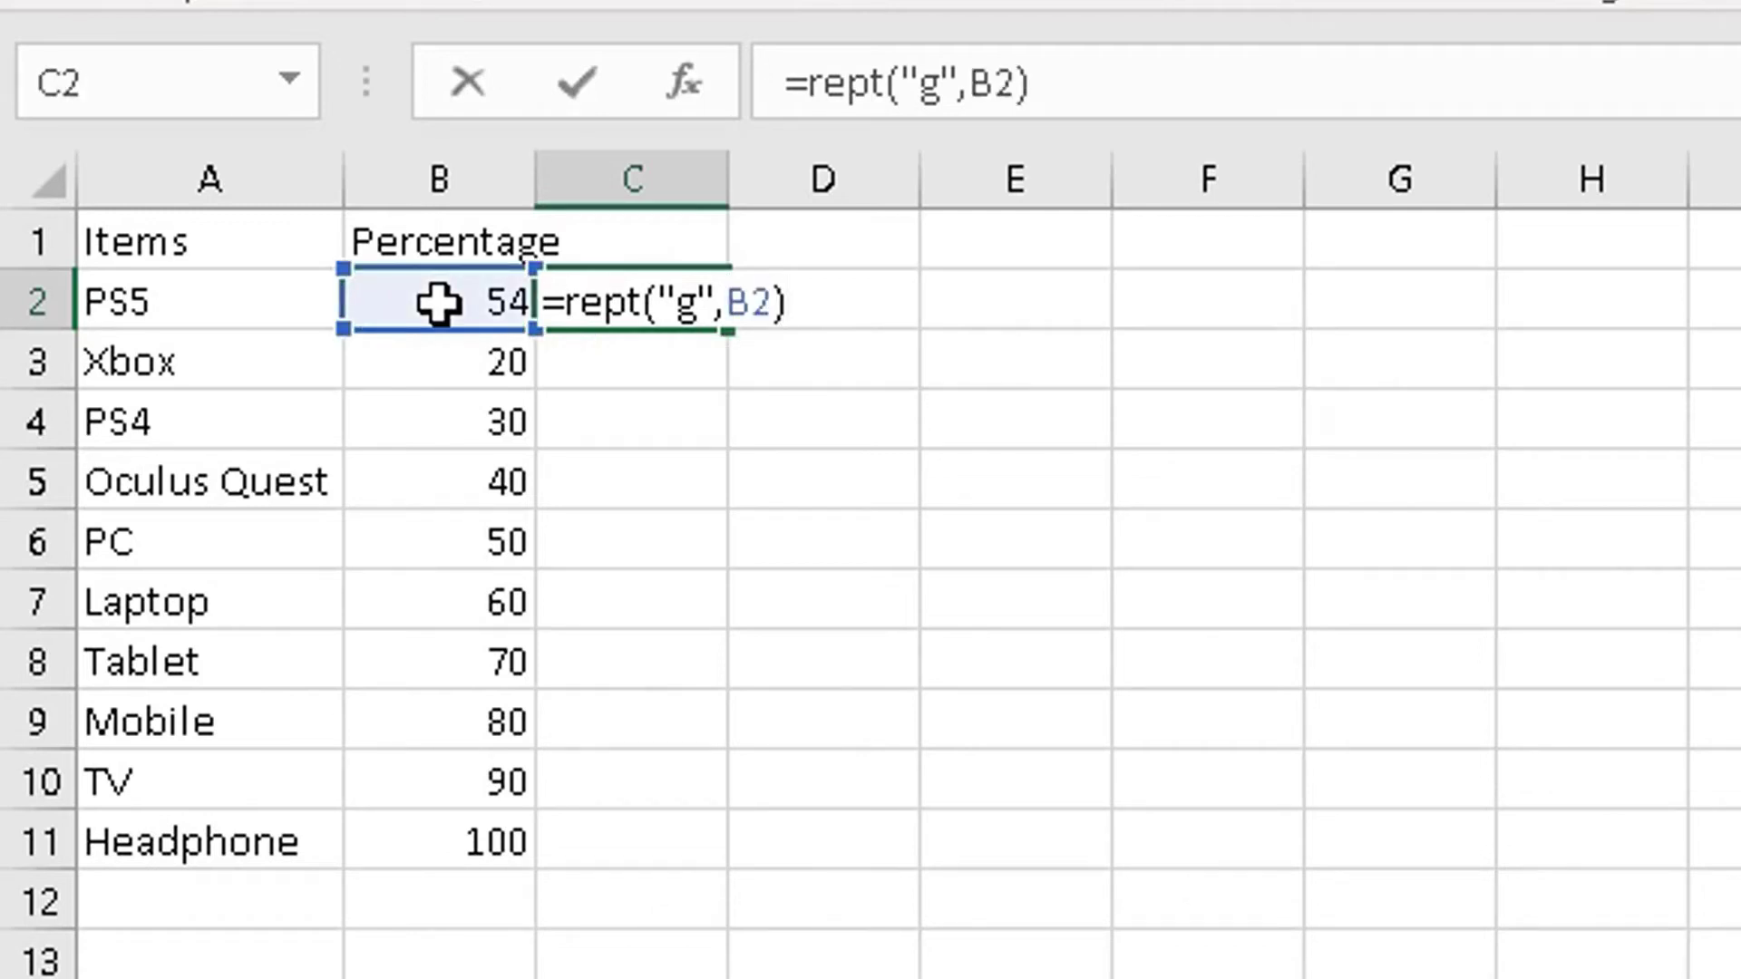
{"action": "key", "text": "Return"}
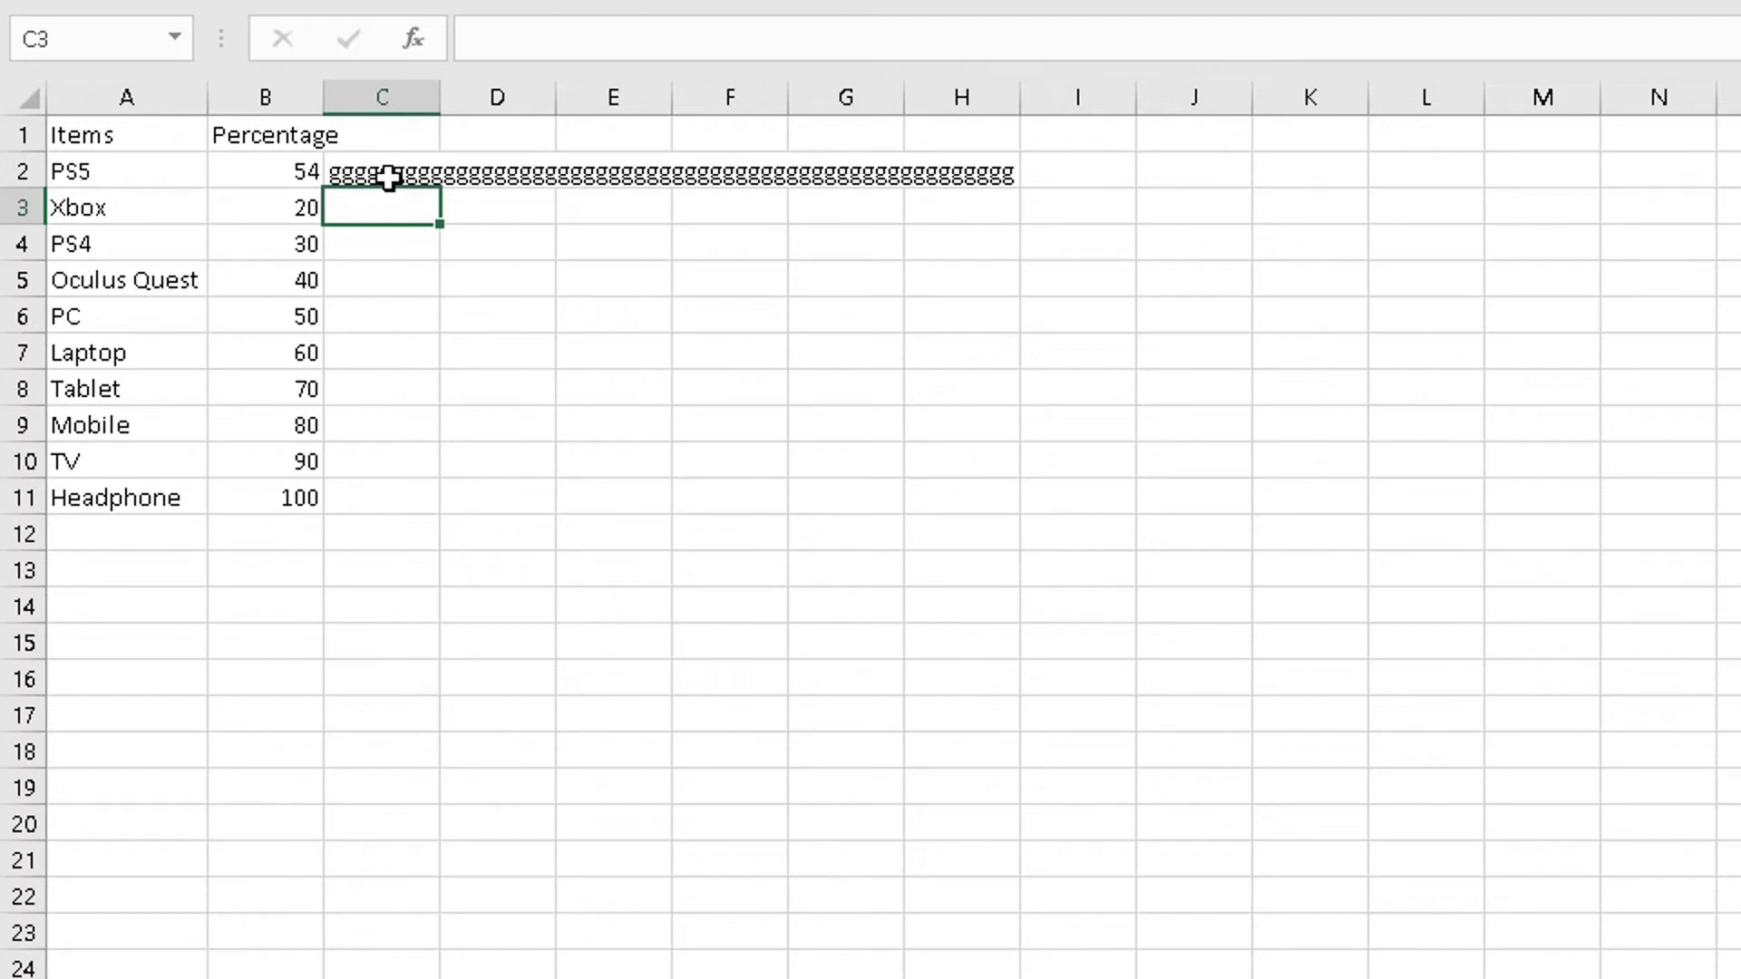
Fill the REPT formula from C2 down to C11 and verify the copied references.
{"action": "left_click", "coordinate": [388, 178]}
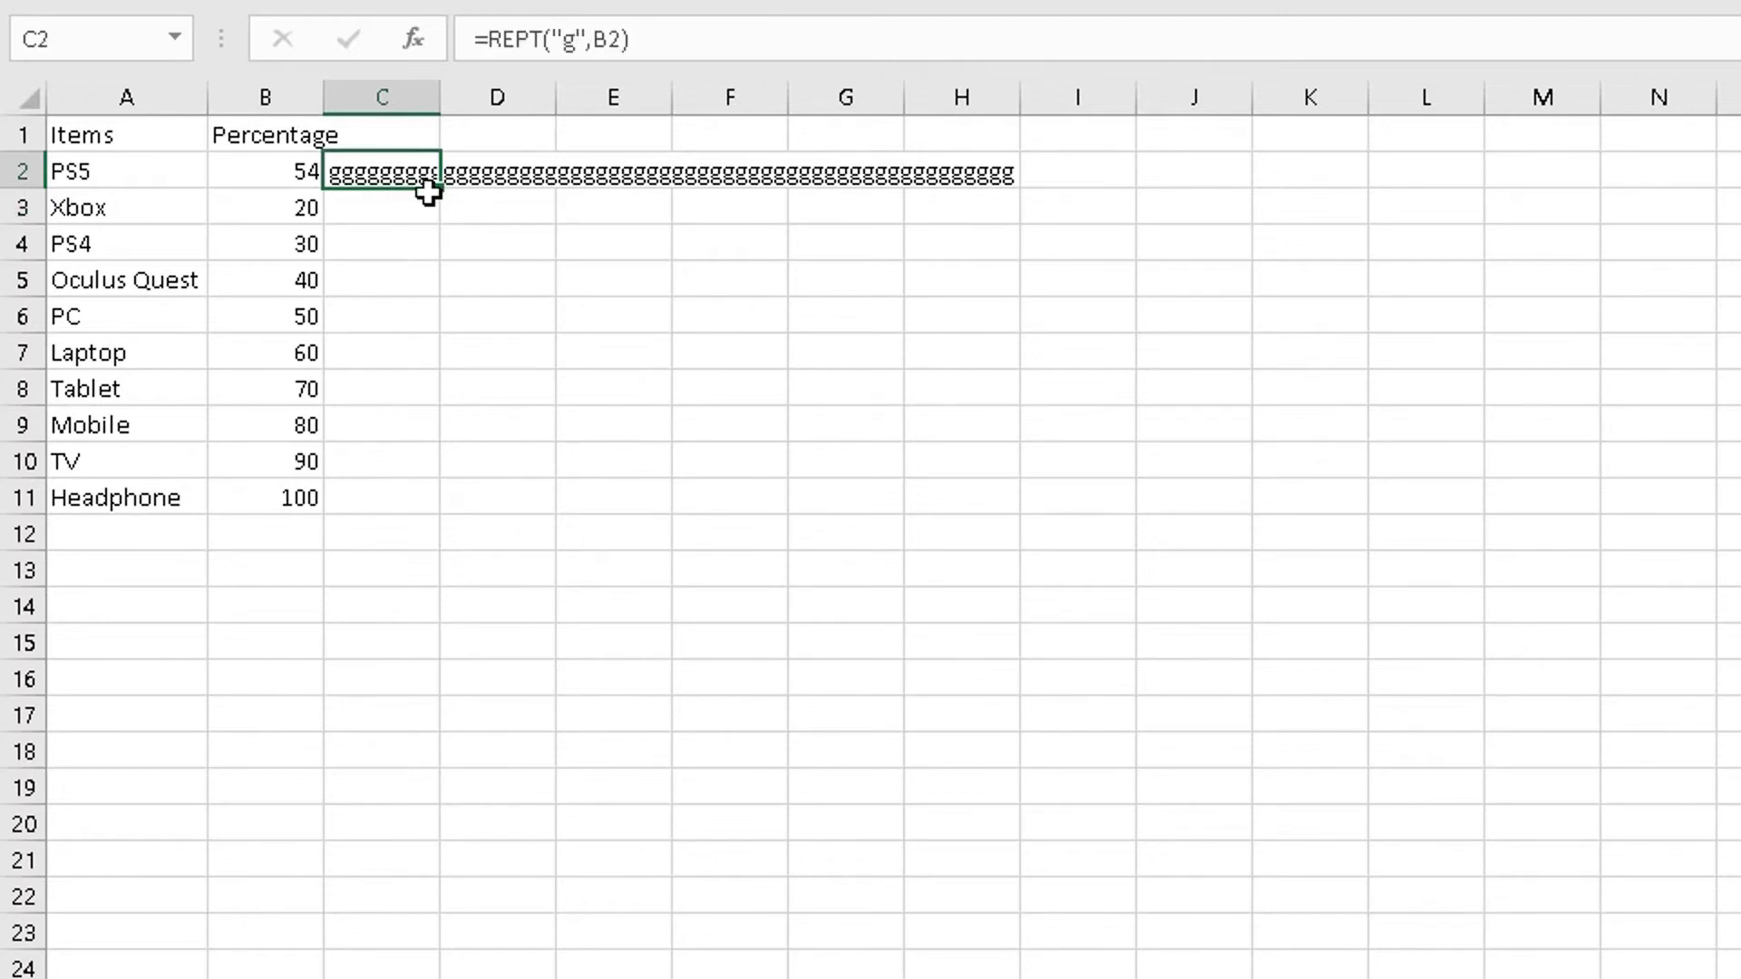
{"action": "left_click_drag", "start_coordinate": [437, 196], "coordinate": [415, 506]}
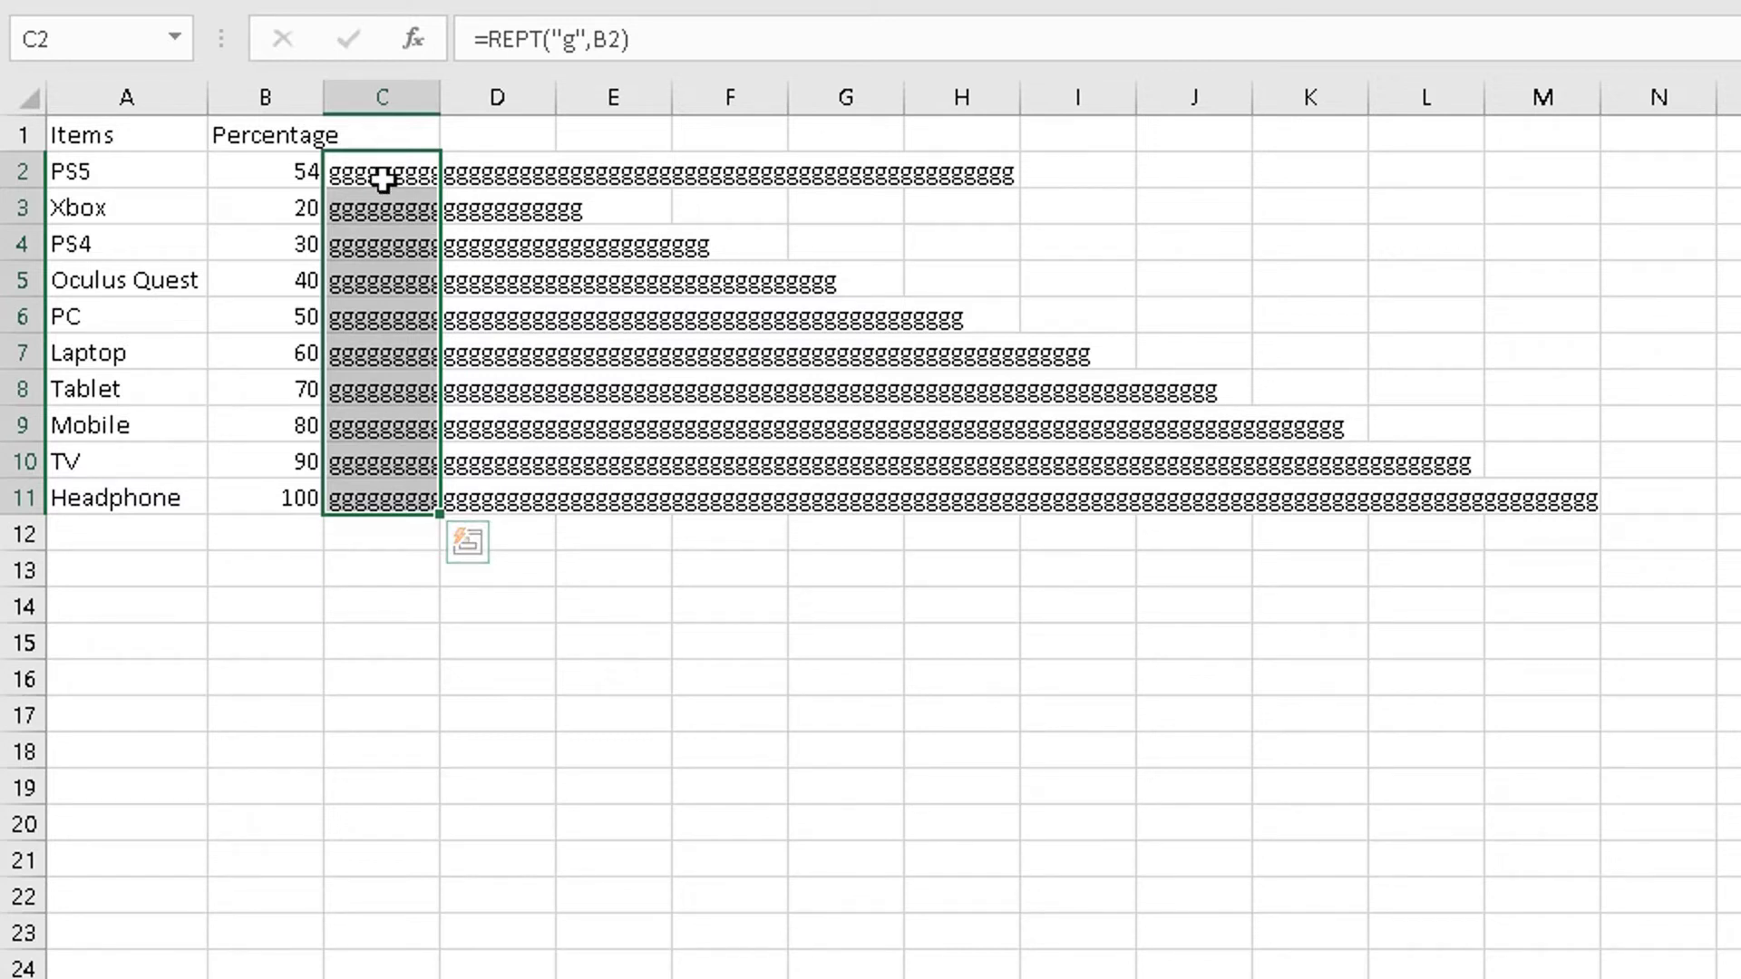
{"action": "left_click", "coordinate": [382, 178]}
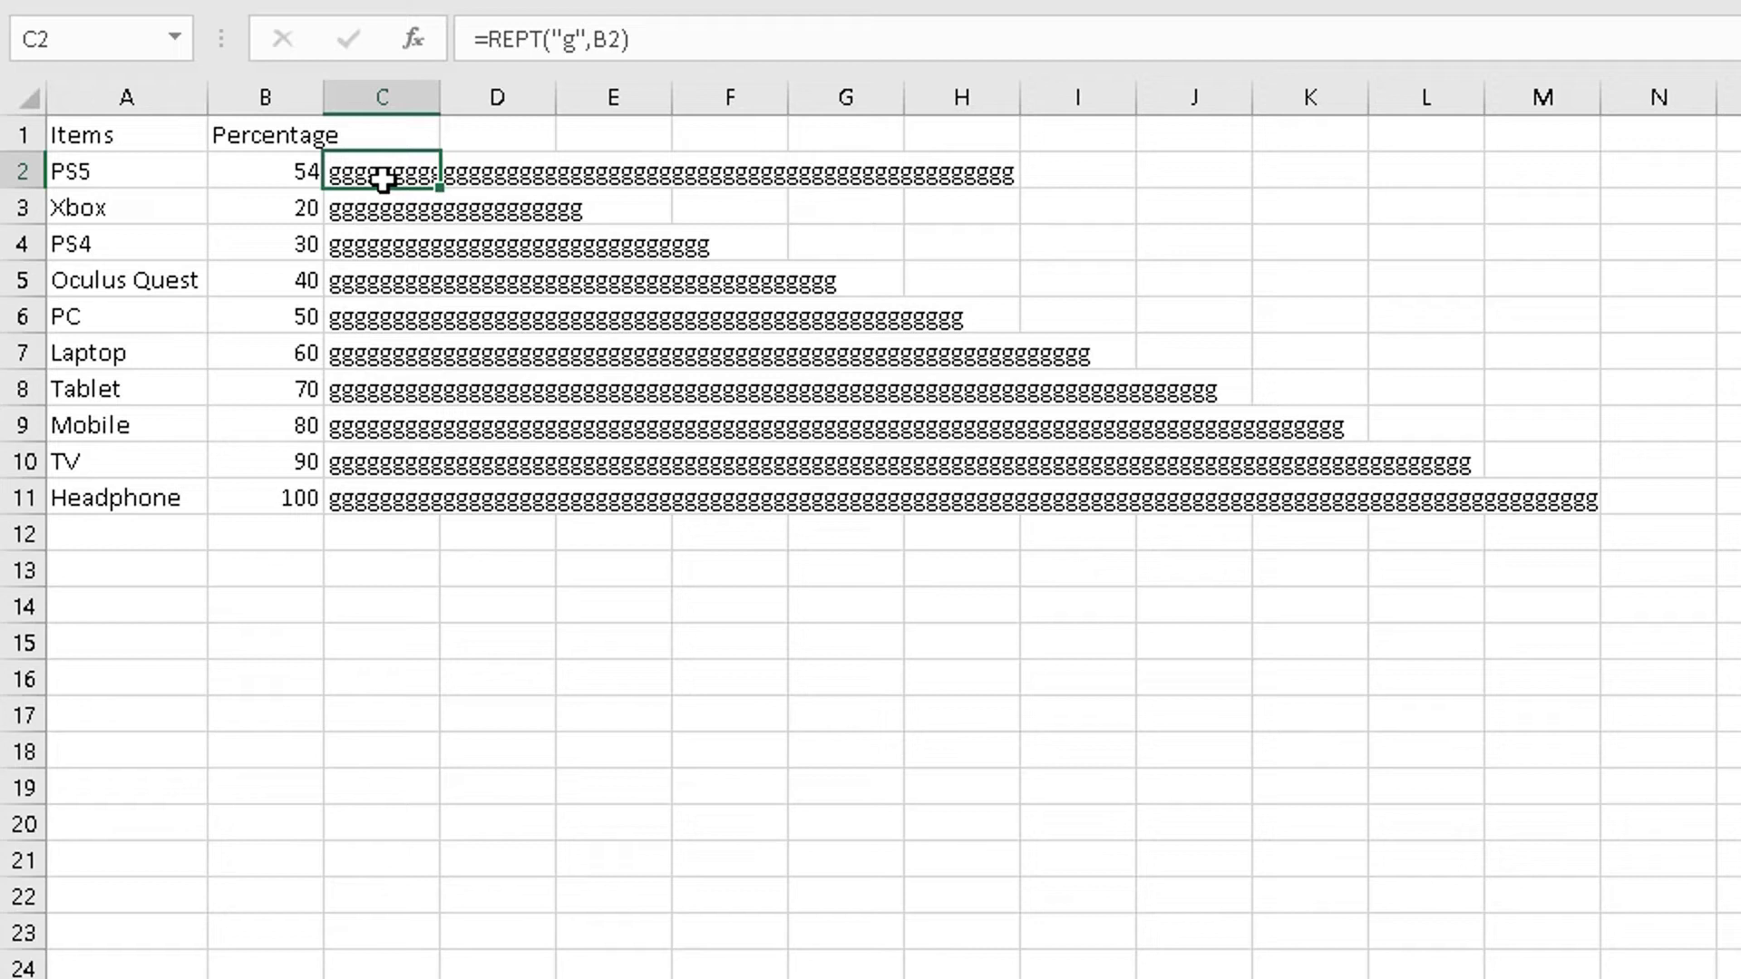
{"action": "left_click", "coordinate": [375, 198]}
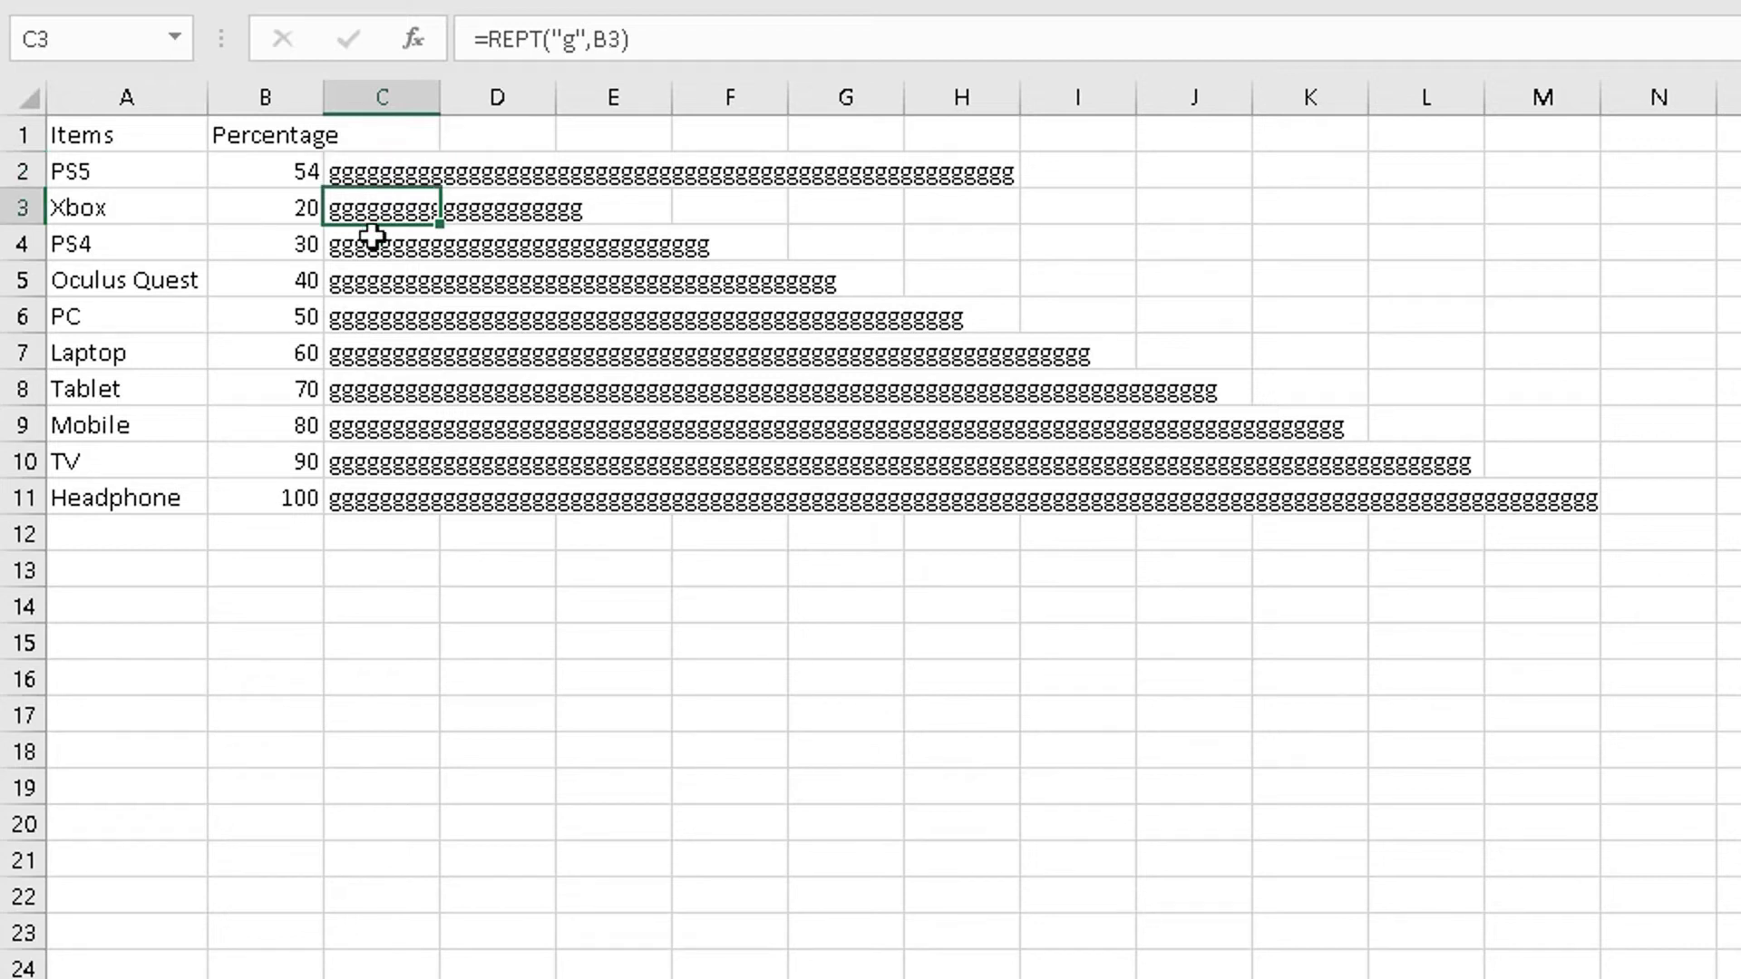
{"action": "left_click", "coordinate": [370, 243]}
Change Xbox's percentage to 18 so its g-bar shortens.
{"action": "left_click", "coordinate": [342, 215]}
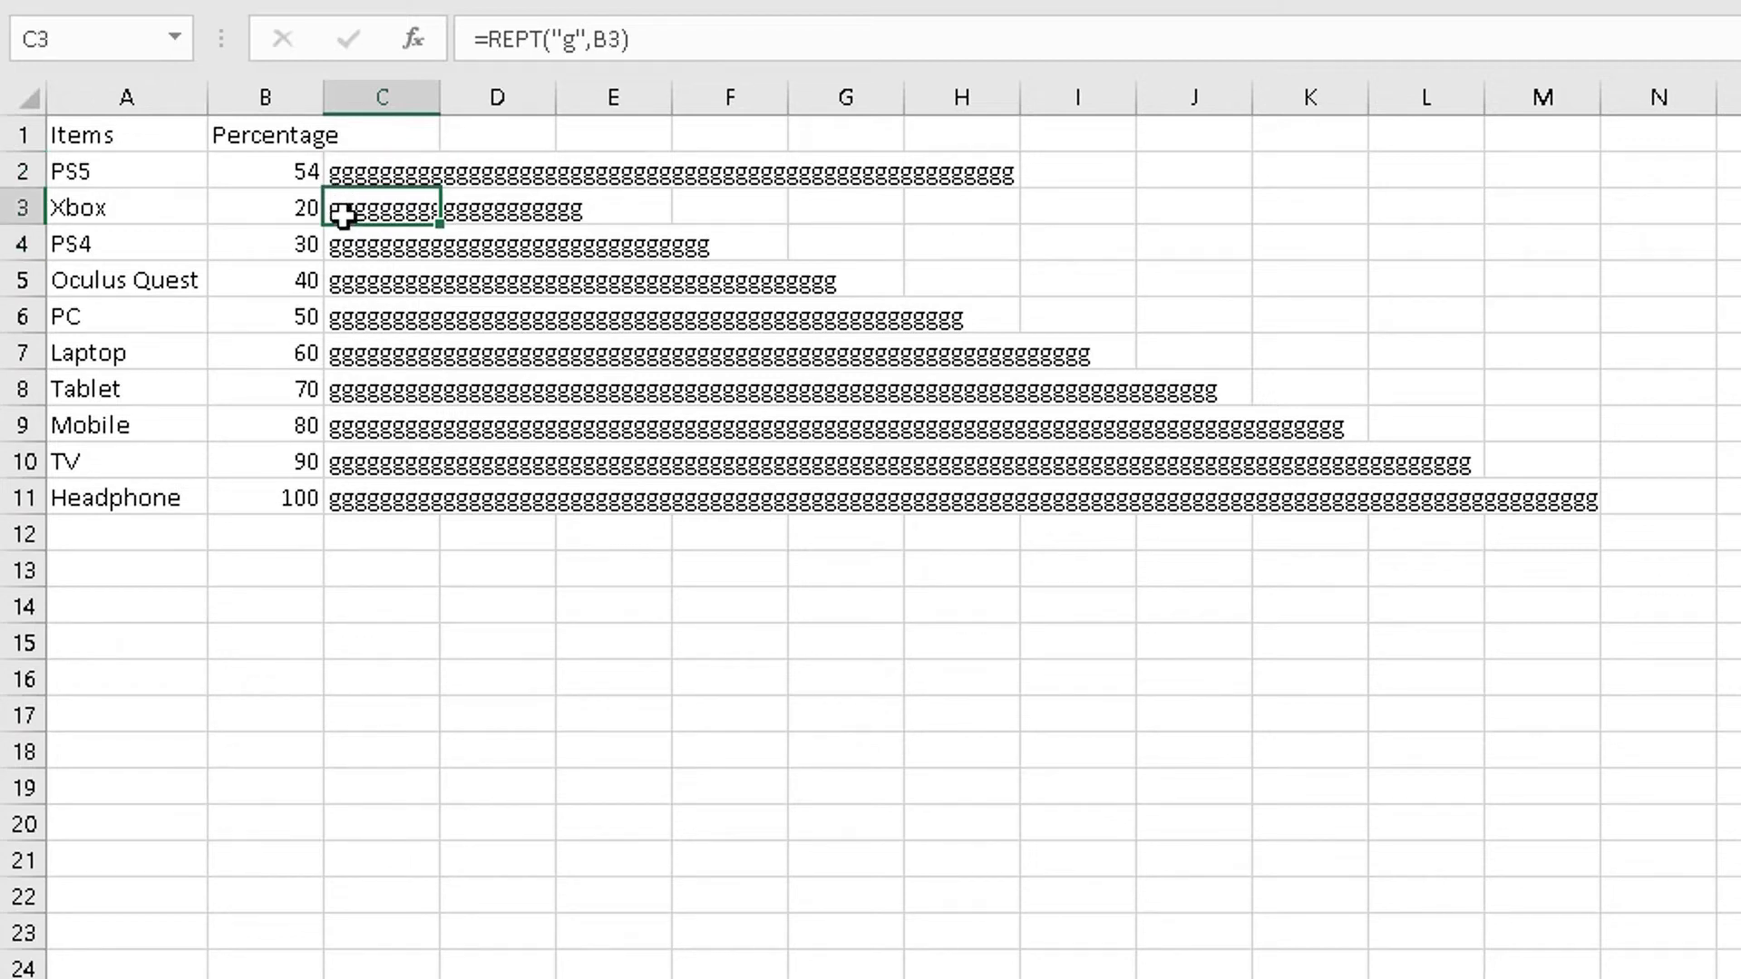
{"action": "left_click", "coordinate": [263, 215]}
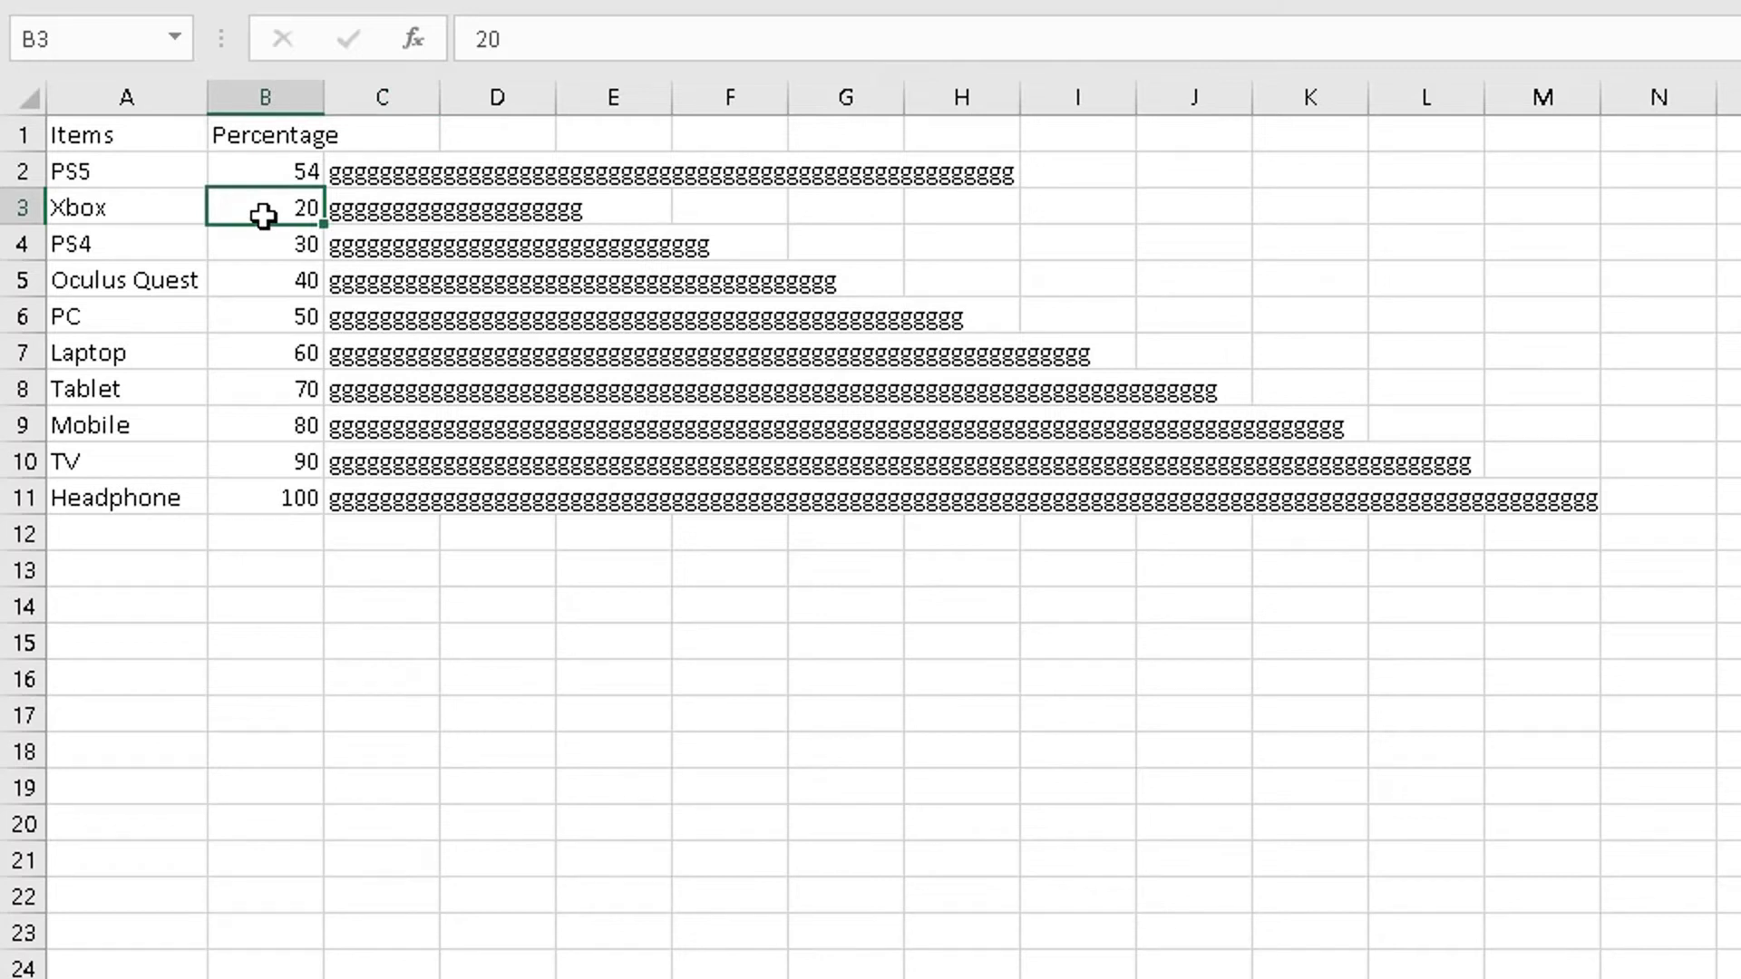
{"action": "type", "text": "18"}
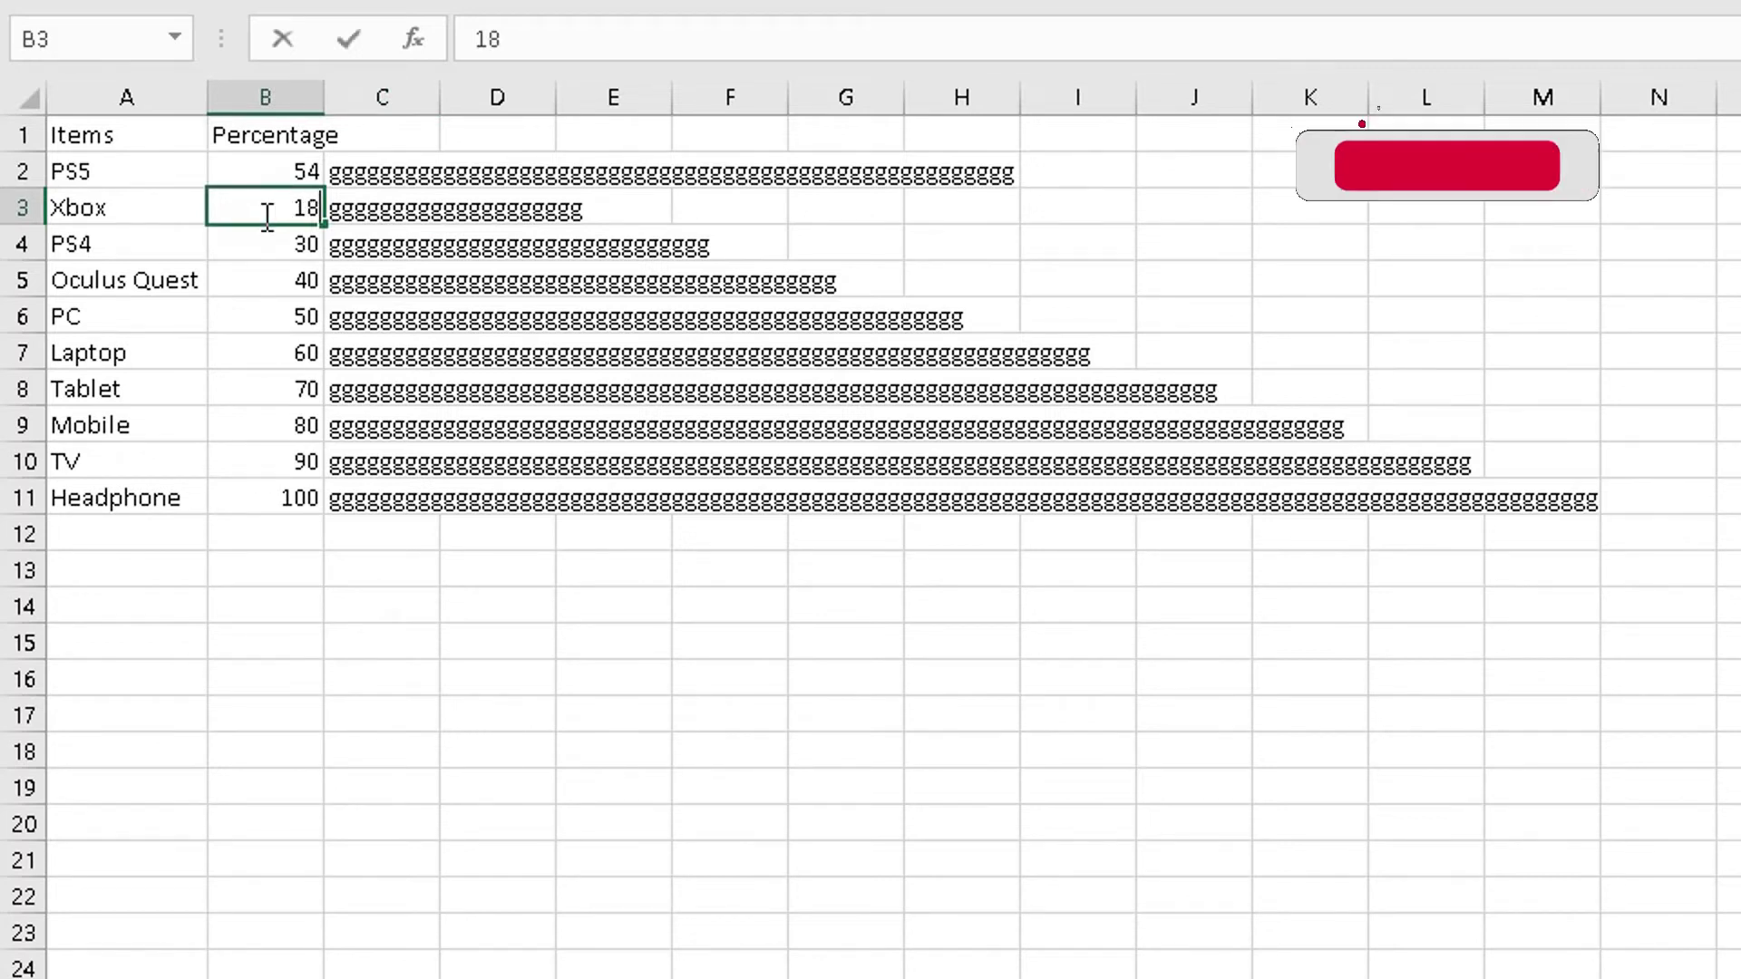
{"action": "key", "text": "Return"}
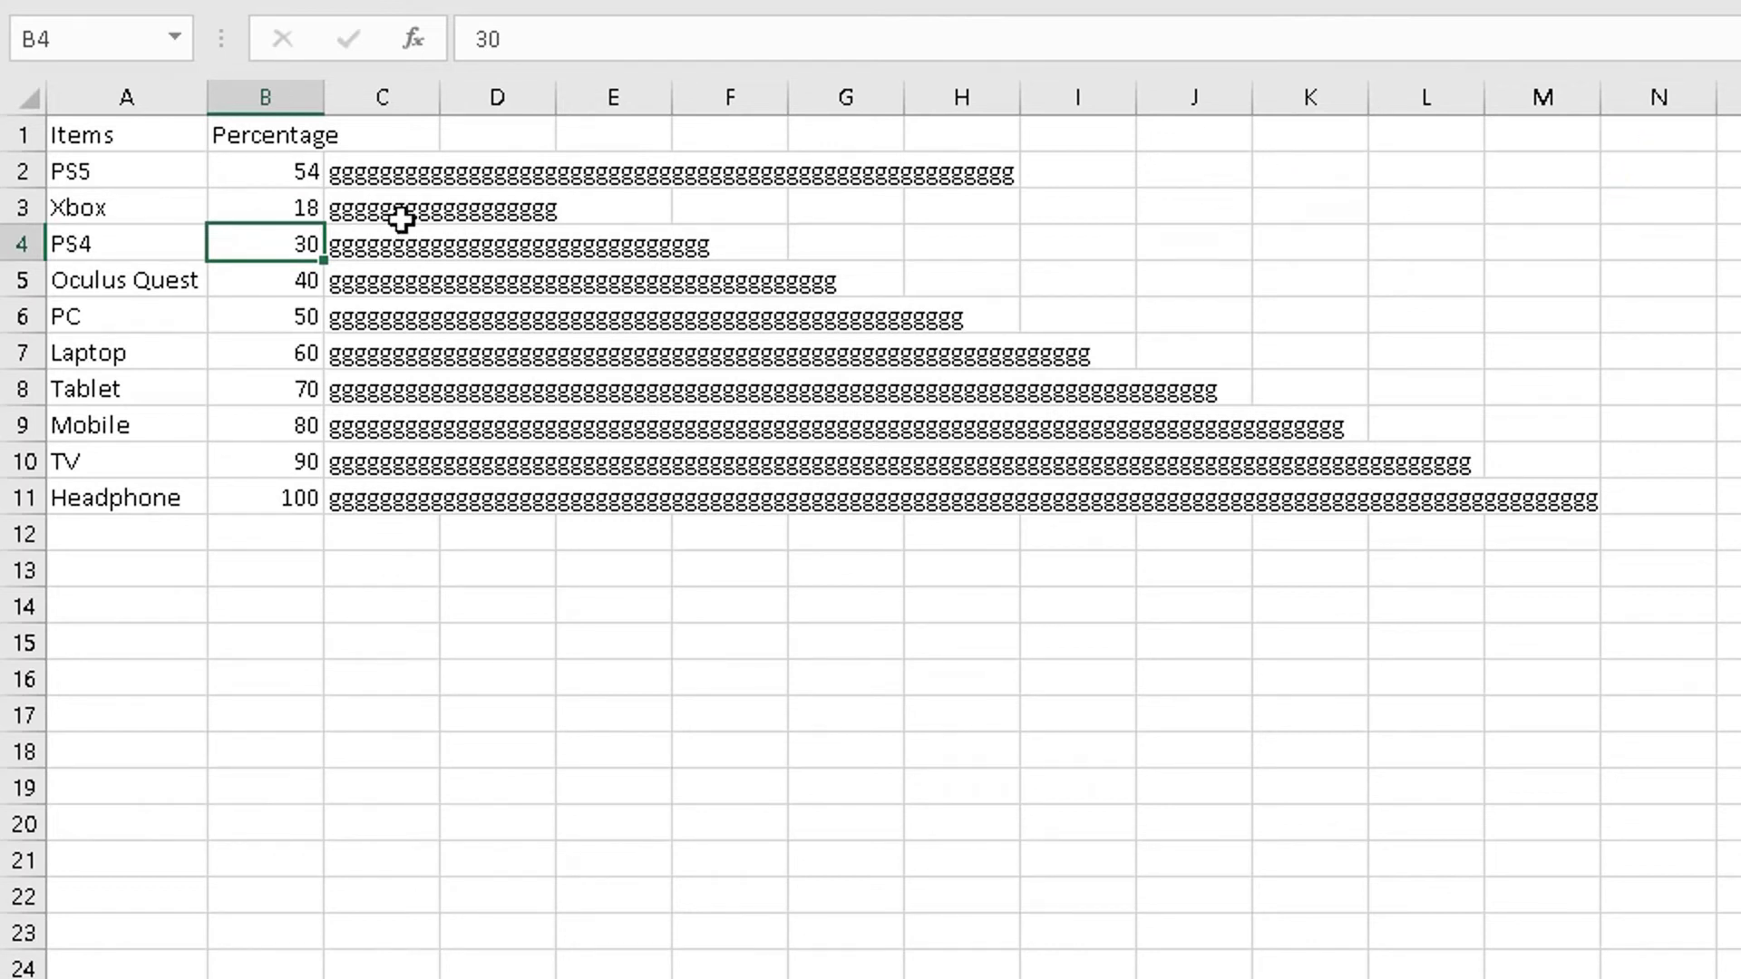
{"action": "left_click", "coordinate": [392, 170]}
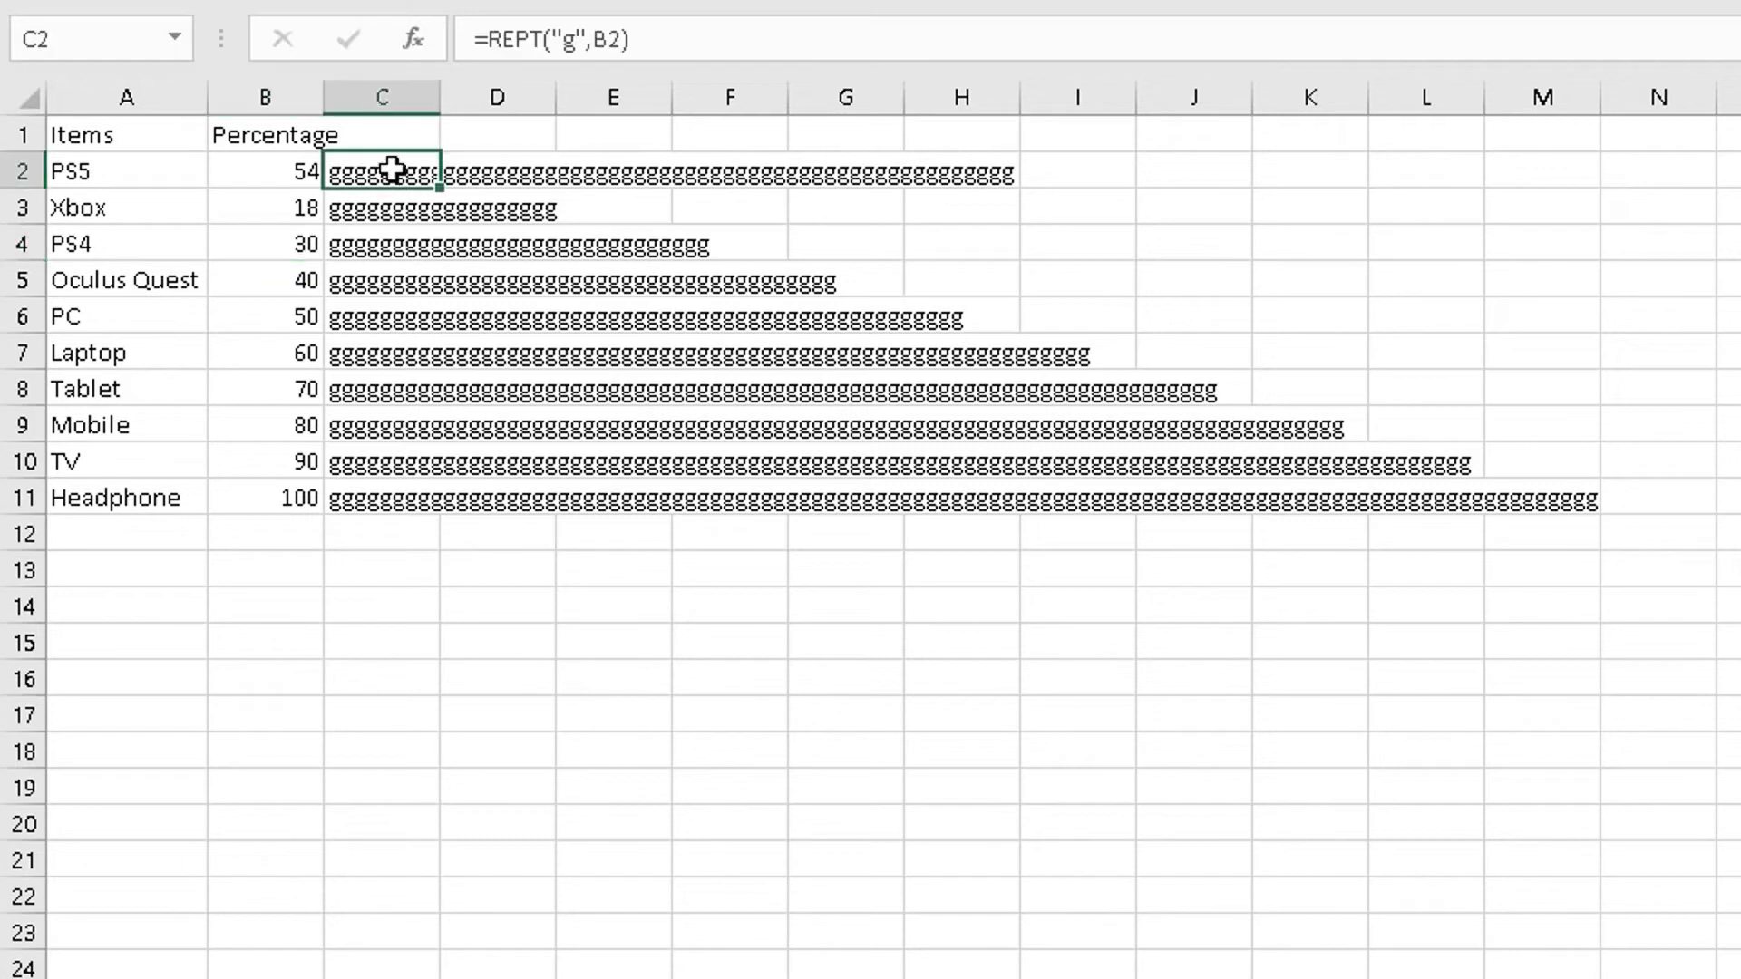
Set the font of C2:C11 to Webdings so the g's render as solid bars.
{"action": "left_click_drag", "start_coordinate": [392, 171], "coordinate": [377, 492]}
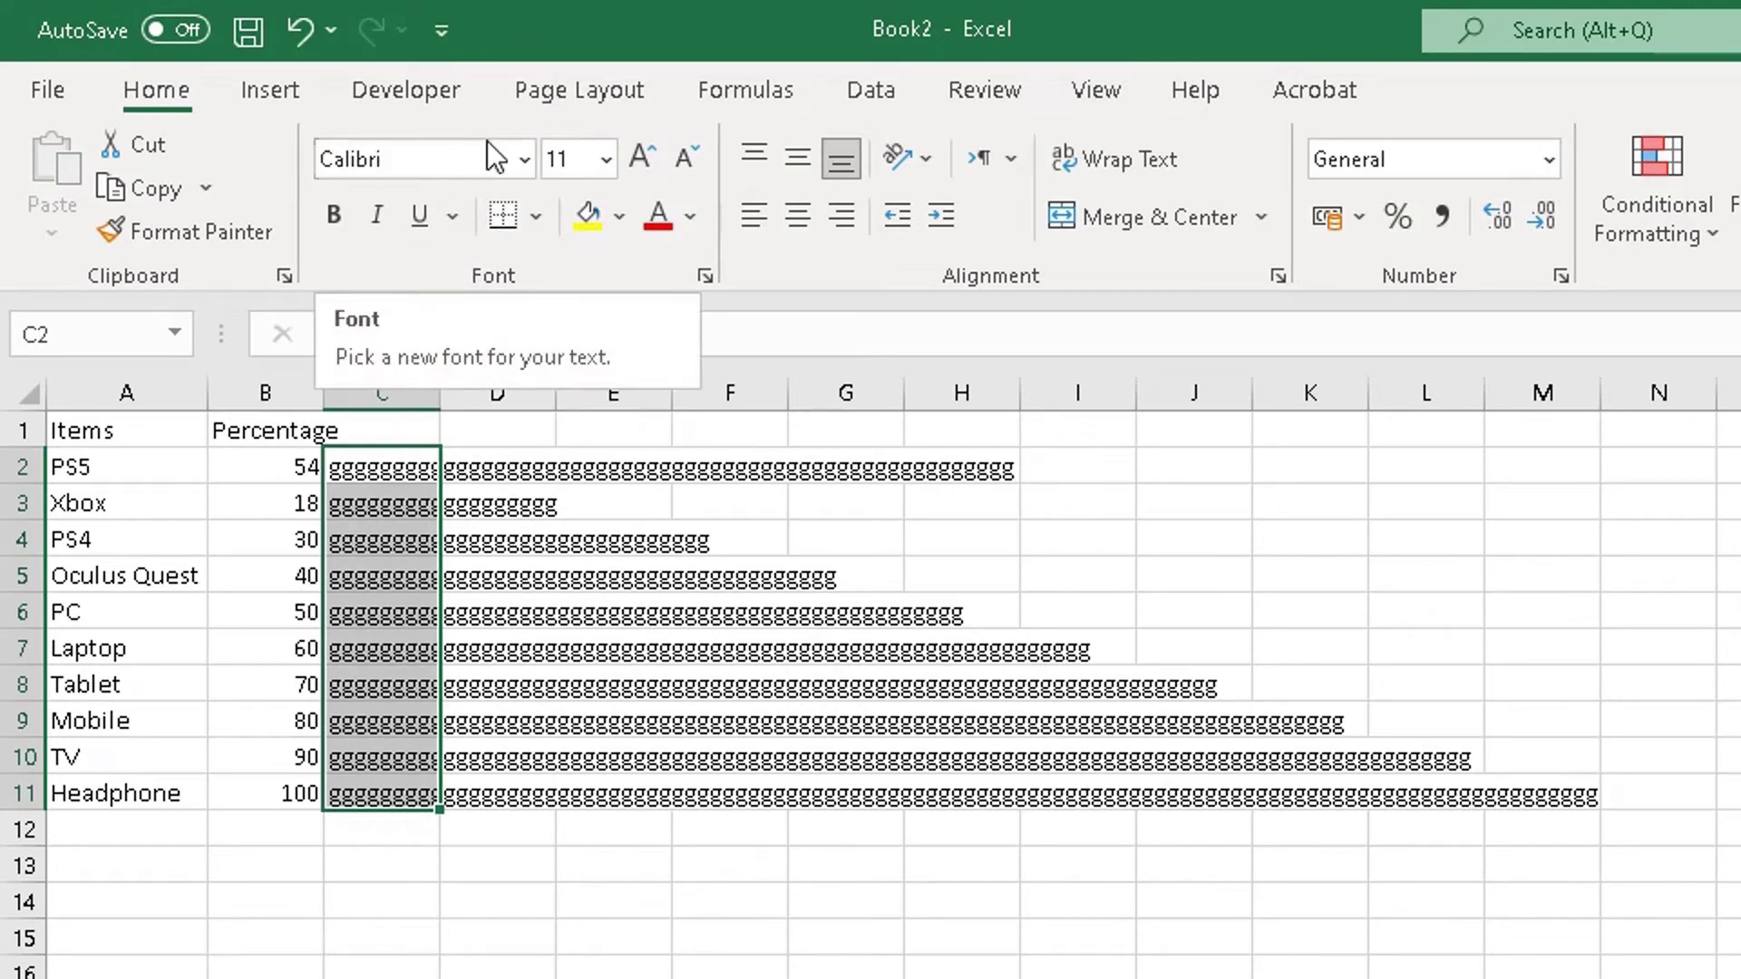
{"action": "left_click", "coordinate": [525, 167]}
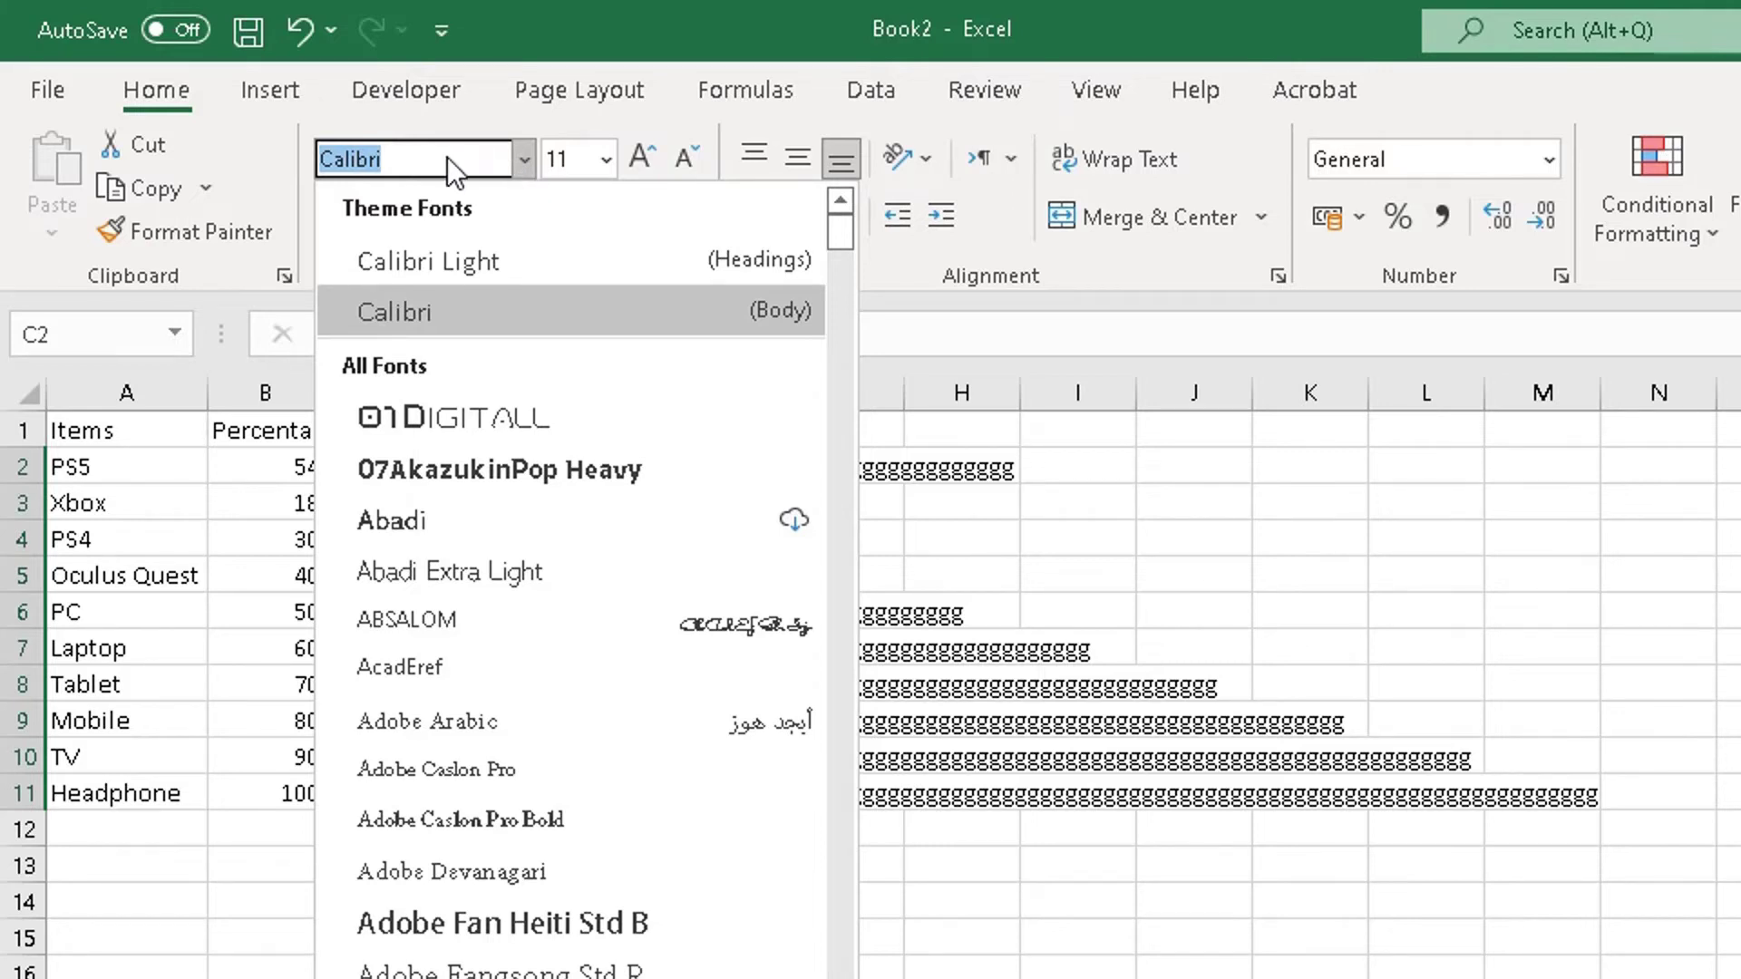
{"action": "type", "text": "Webdings"}
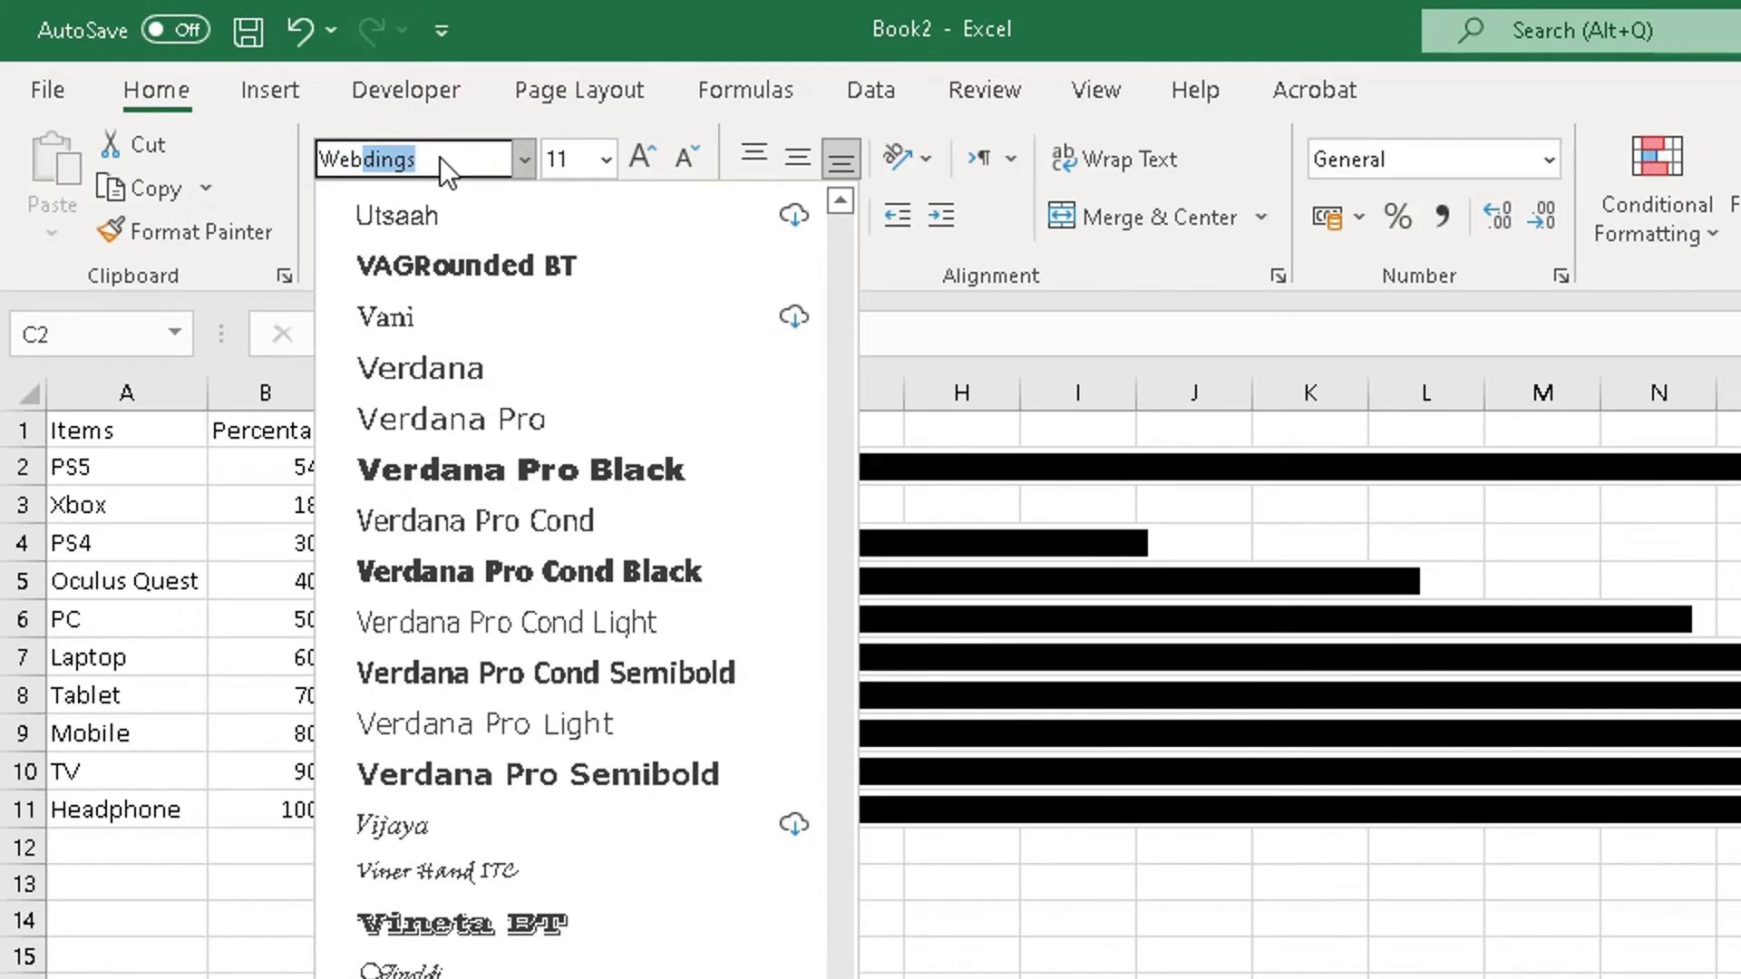
{"action": "key", "text": "Return"}
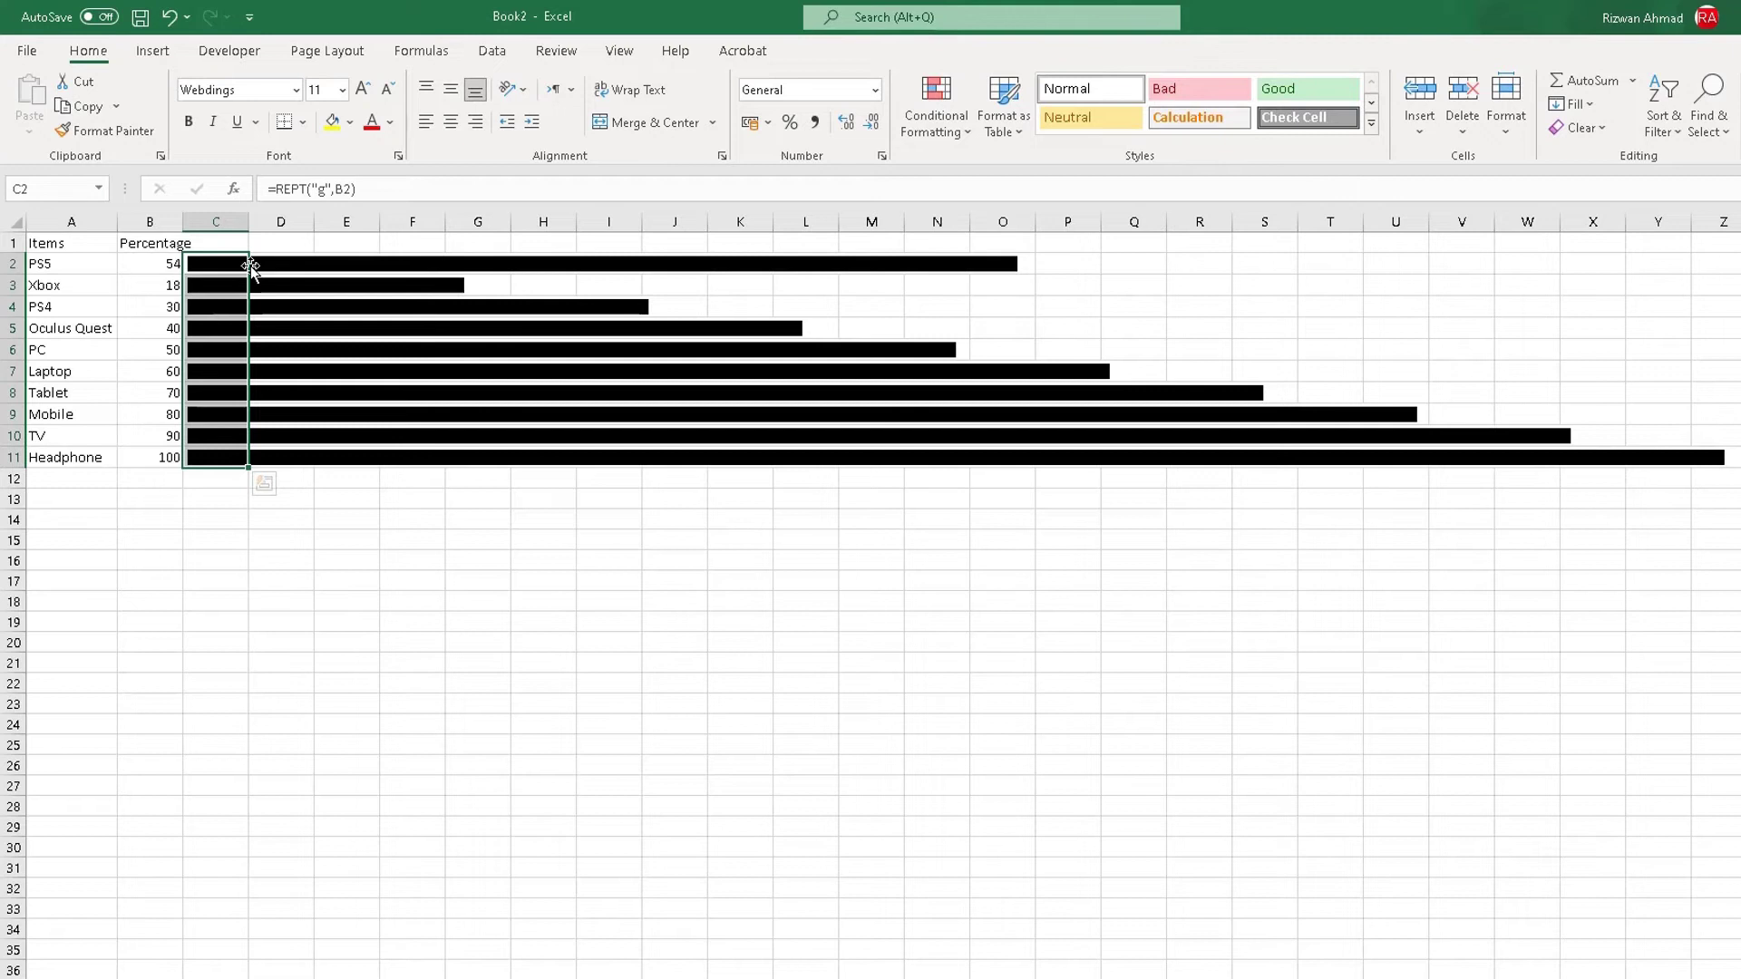
Review the bar formulas in C2, C3 and C4.
{"action": "left_click", "coordinate": [210, 264]}
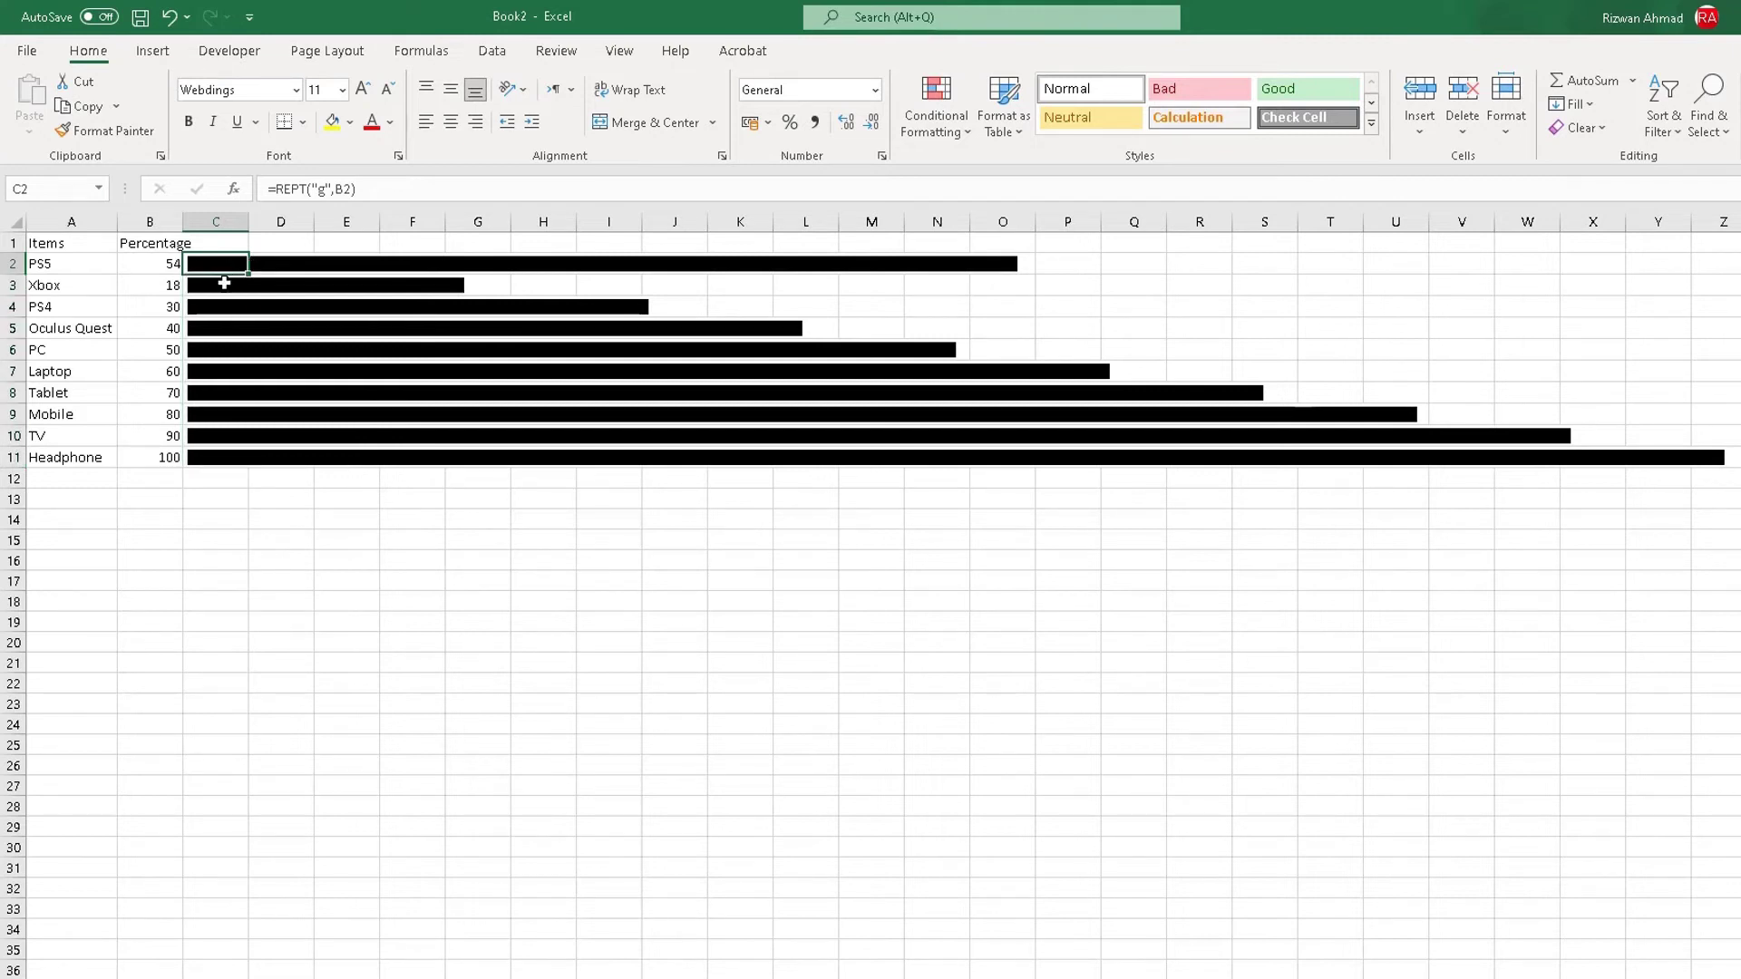
{"action": "left_click", "coordinate": [227, 285]}
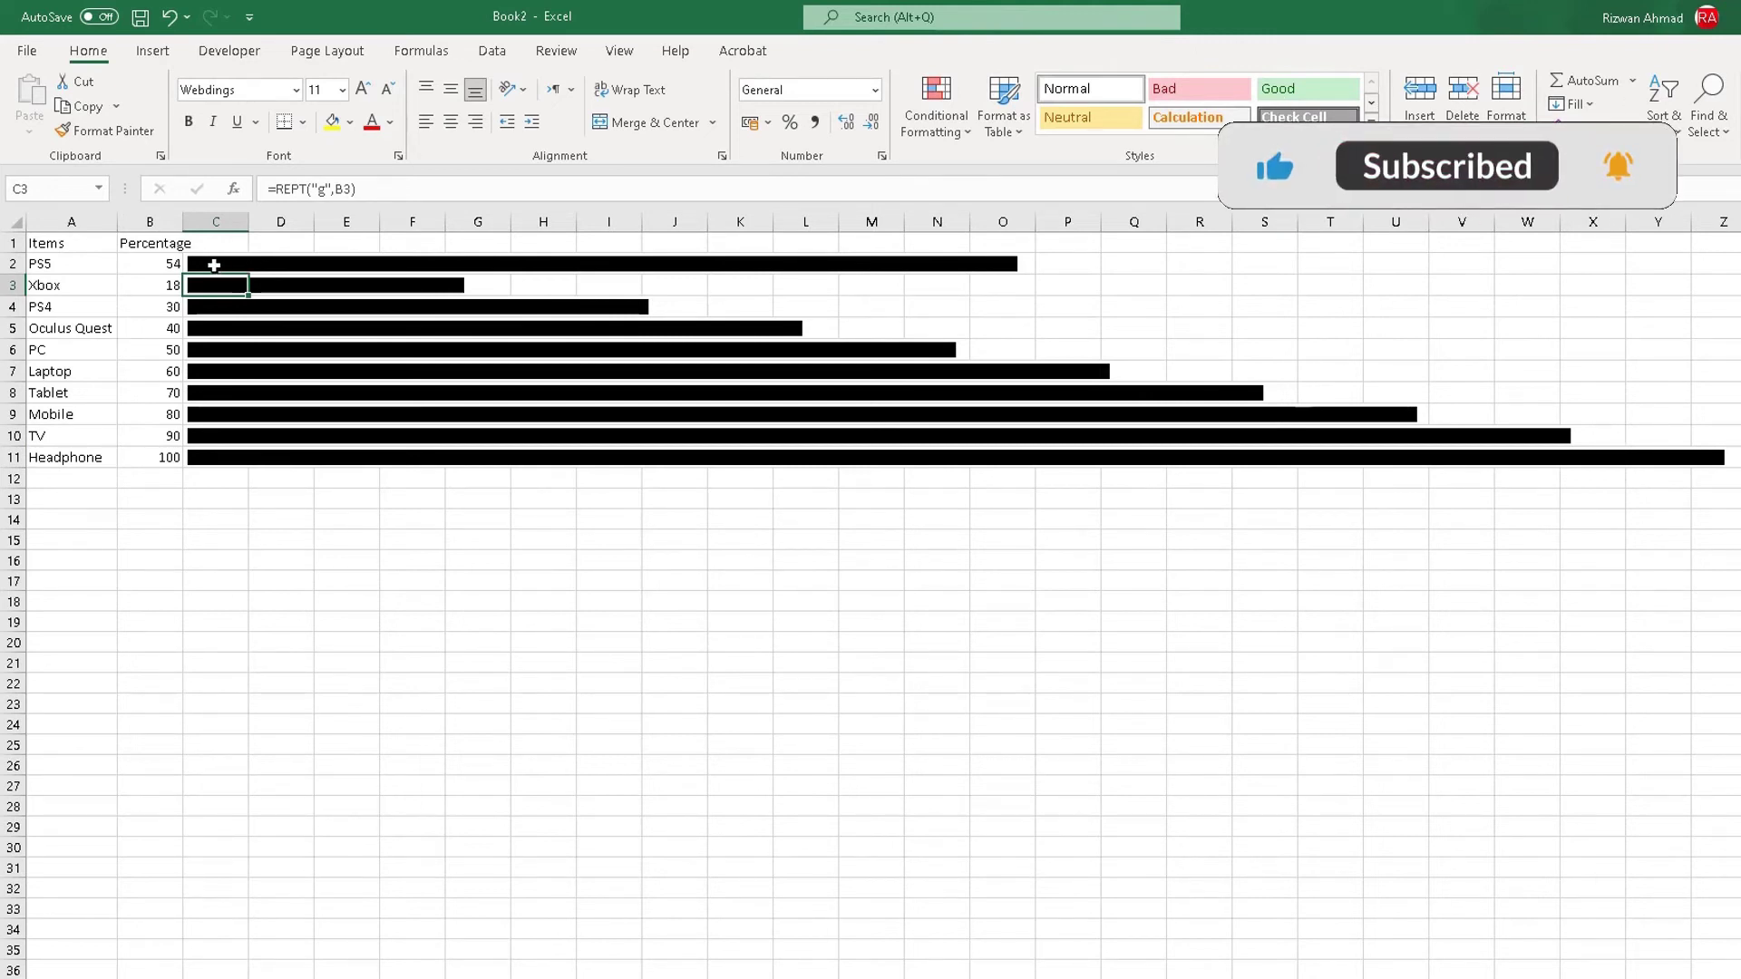
{"action": "left_click", "coordinate": [214, 265]}
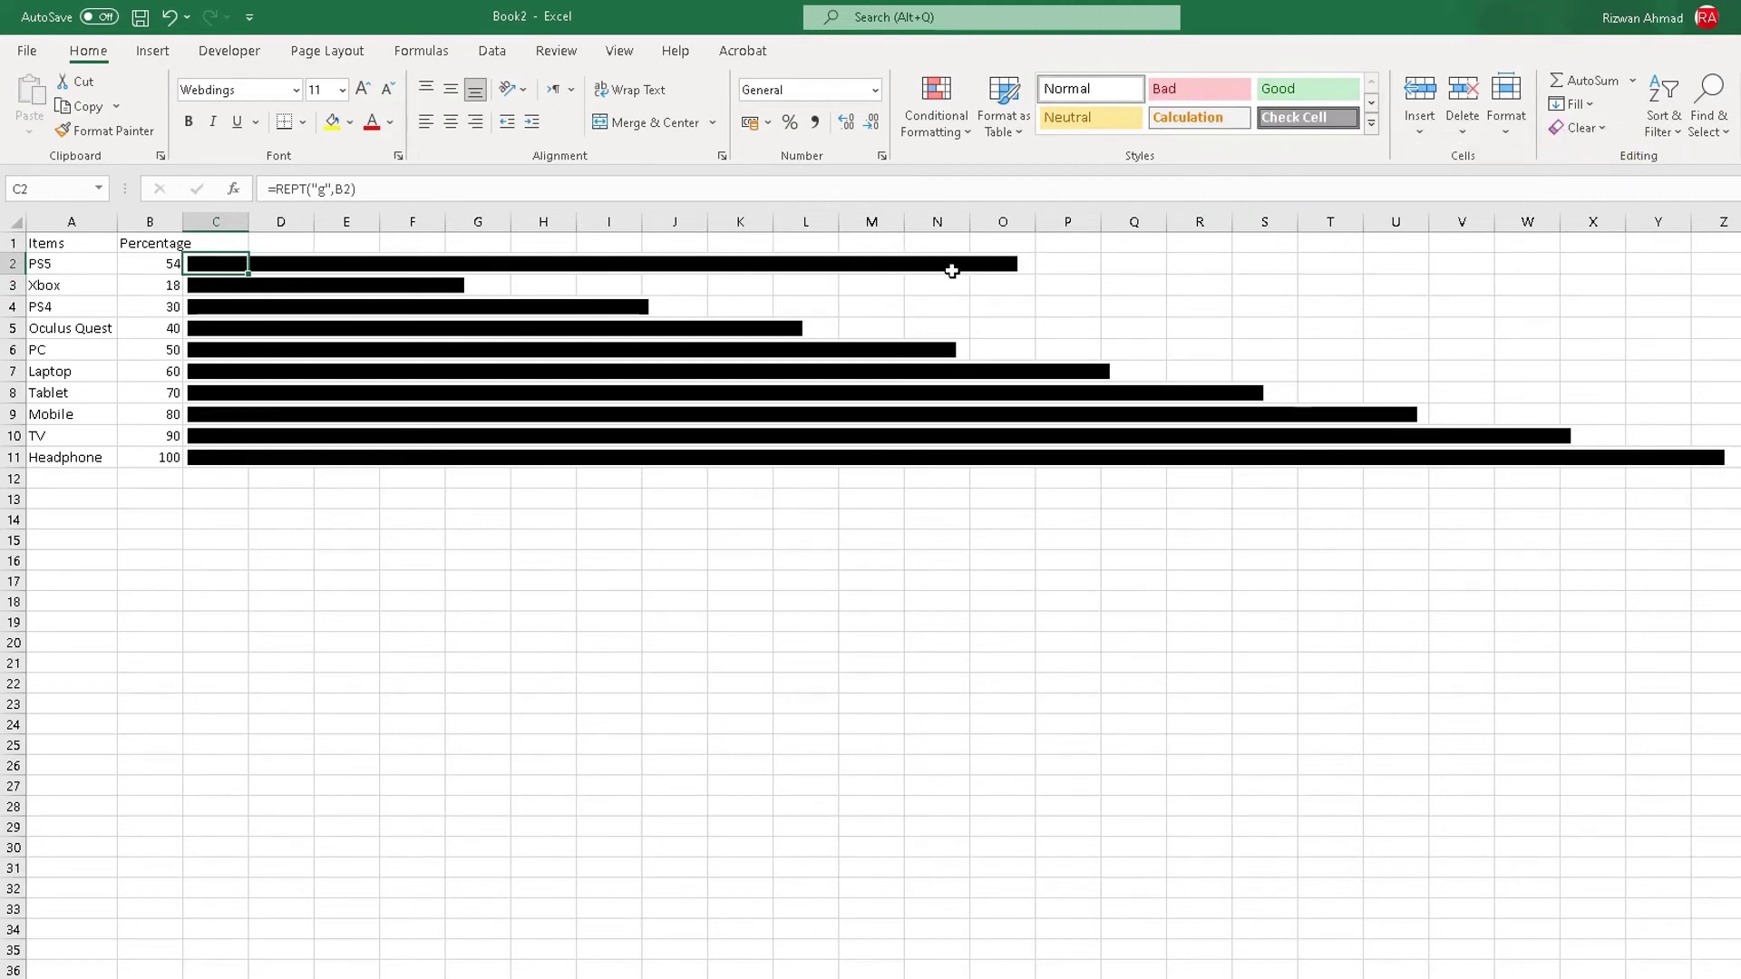
{"action": "left_click", "coordinate": [238, 286]}
{"action": "left_click", "coordinate": [243, 314]}
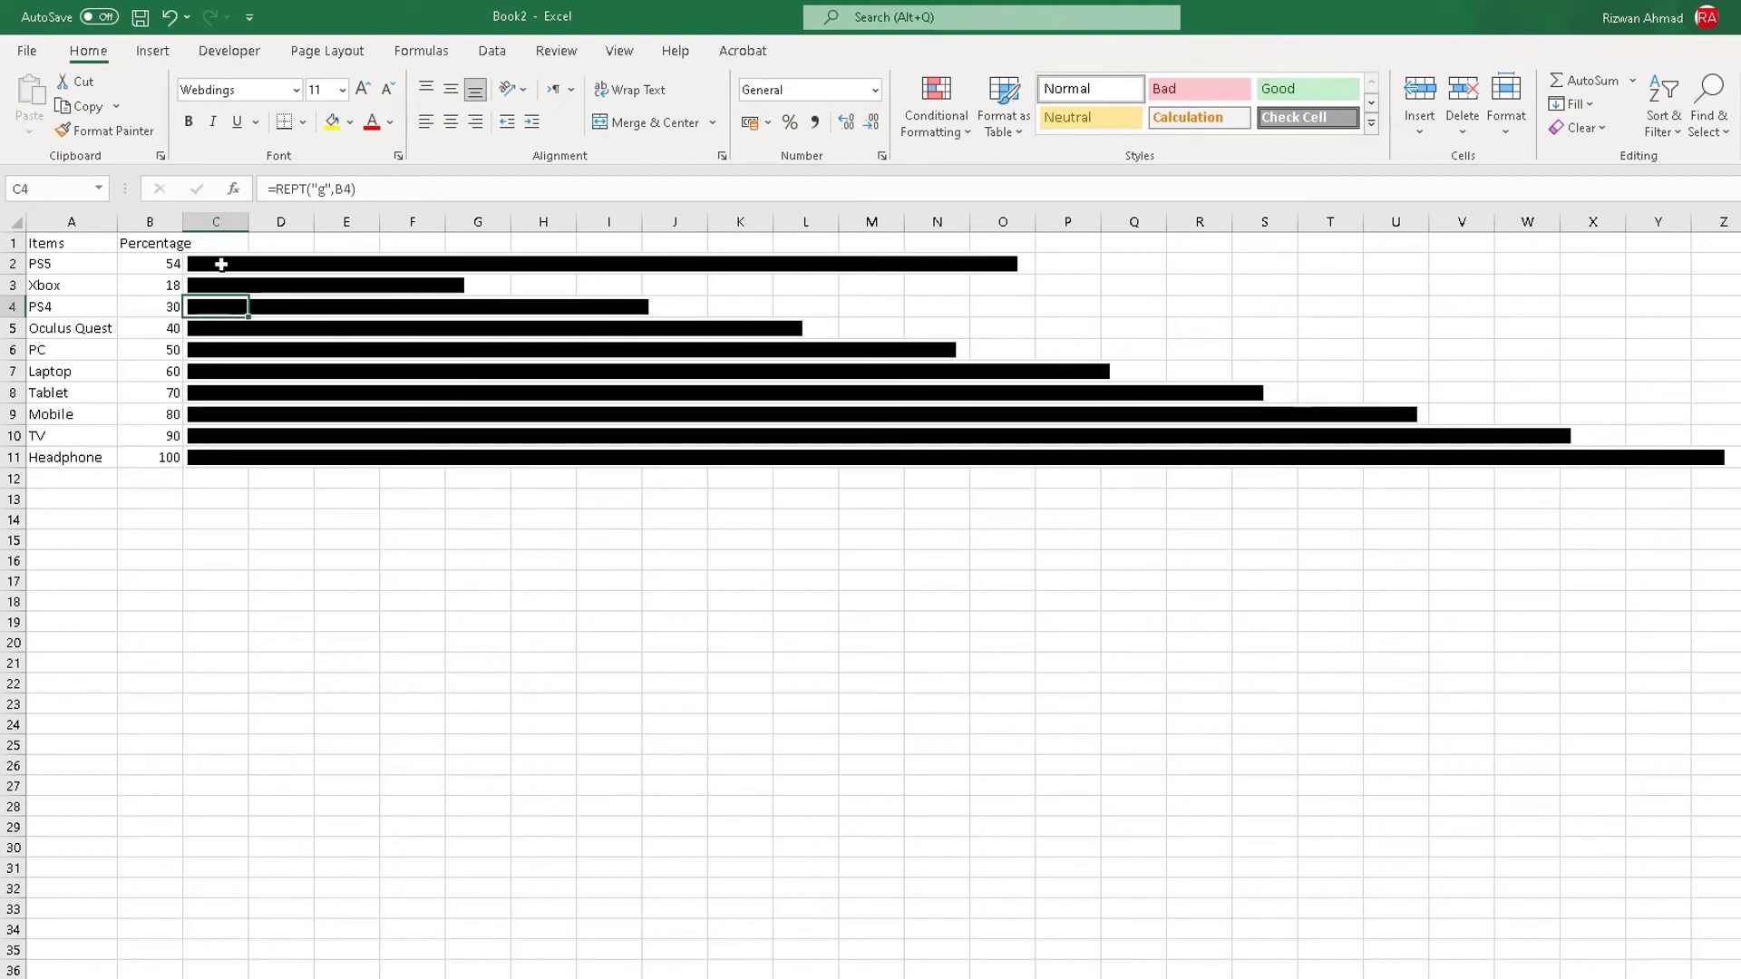
{"action": "left_click", "coordinate": [221, 263]}
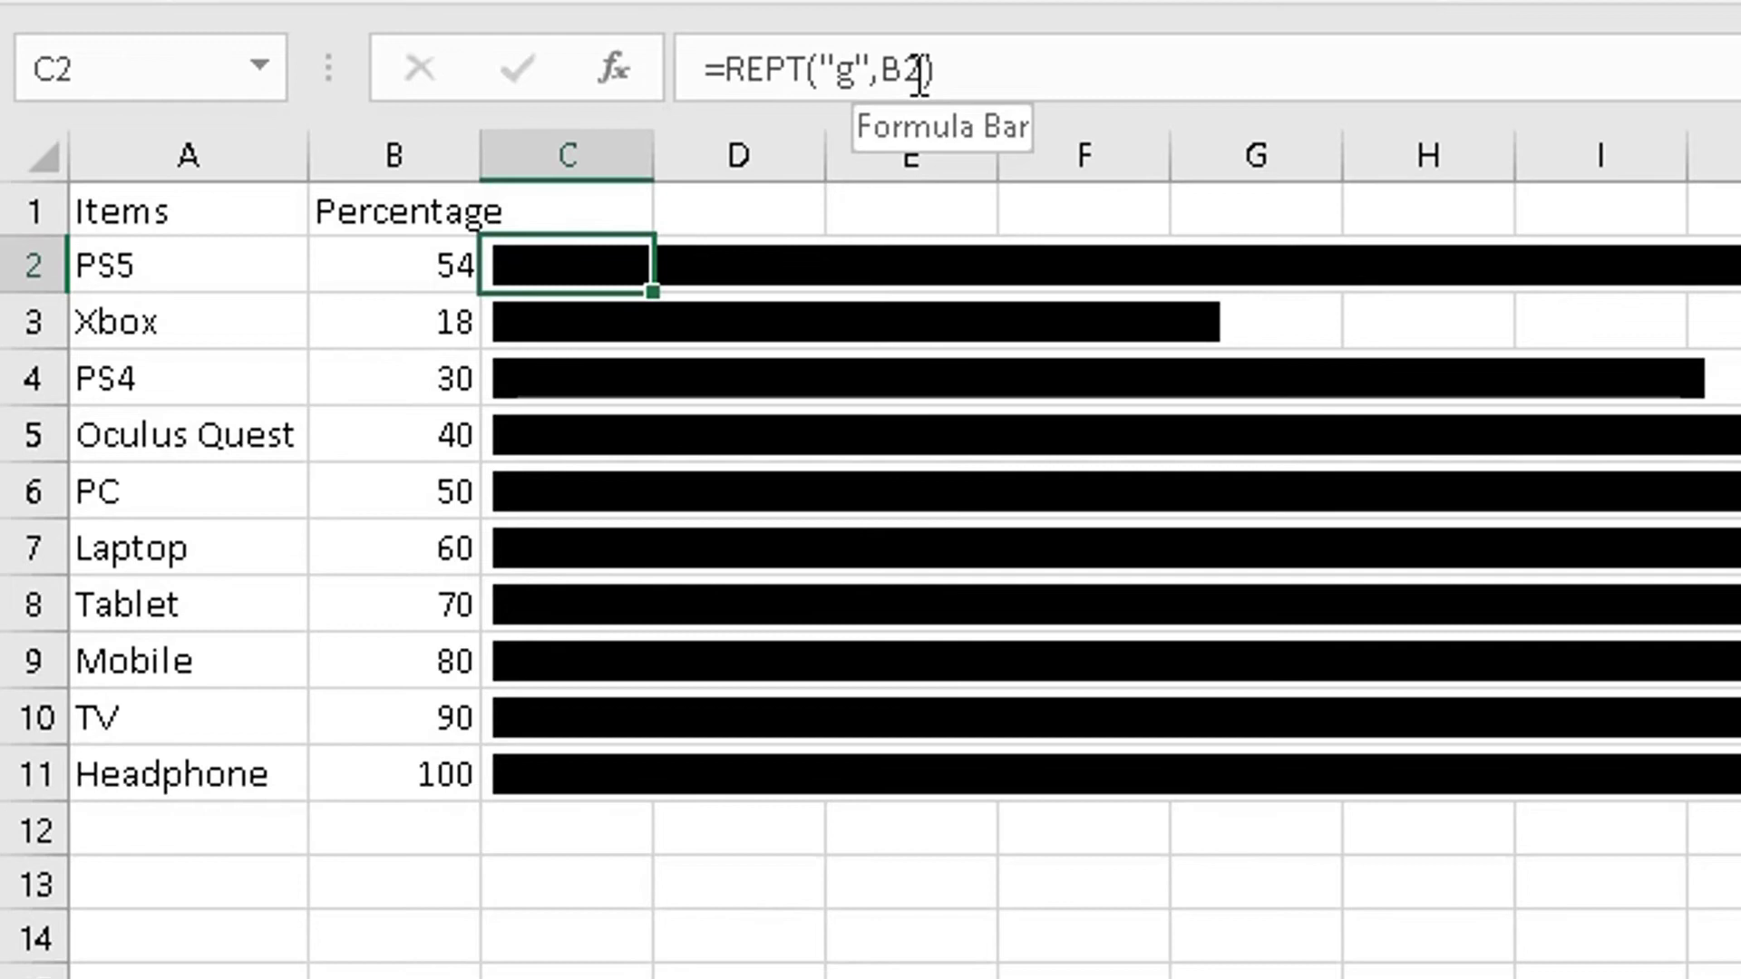
Change C2's formula to =REPT("g",B2/10) to shorten PS5's bar.
{"action": "left_click", "coordinate": [918, 73]}
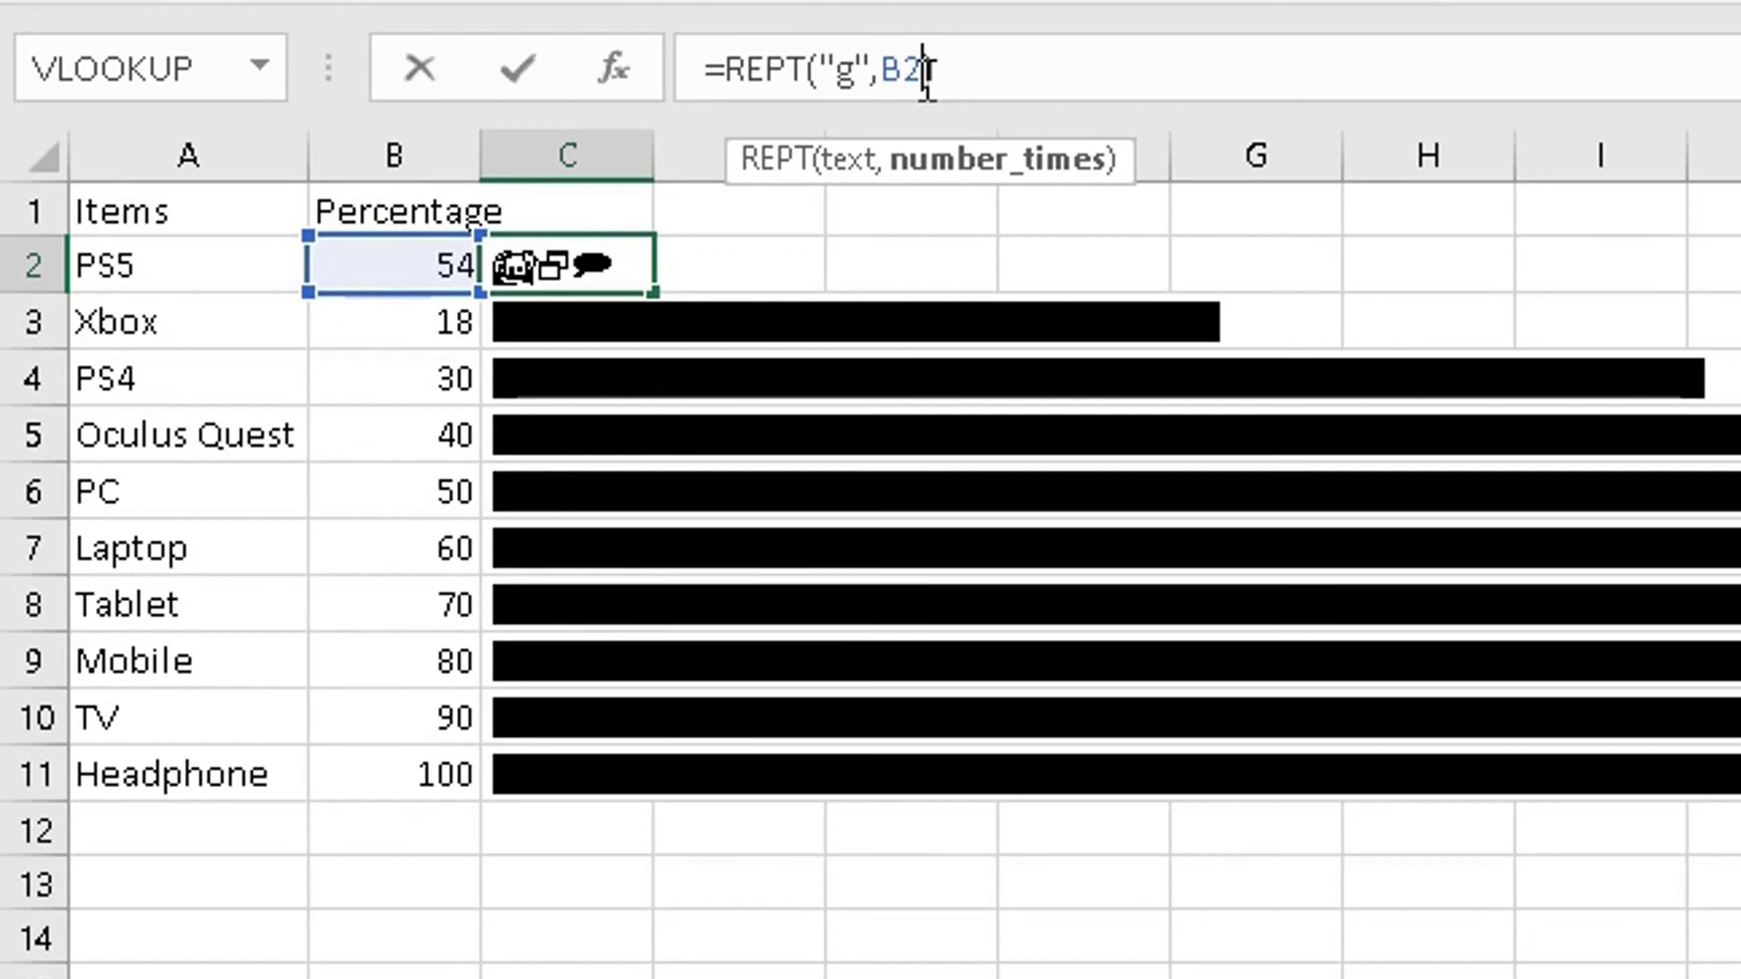
{"action": "type", "text": ")/"}
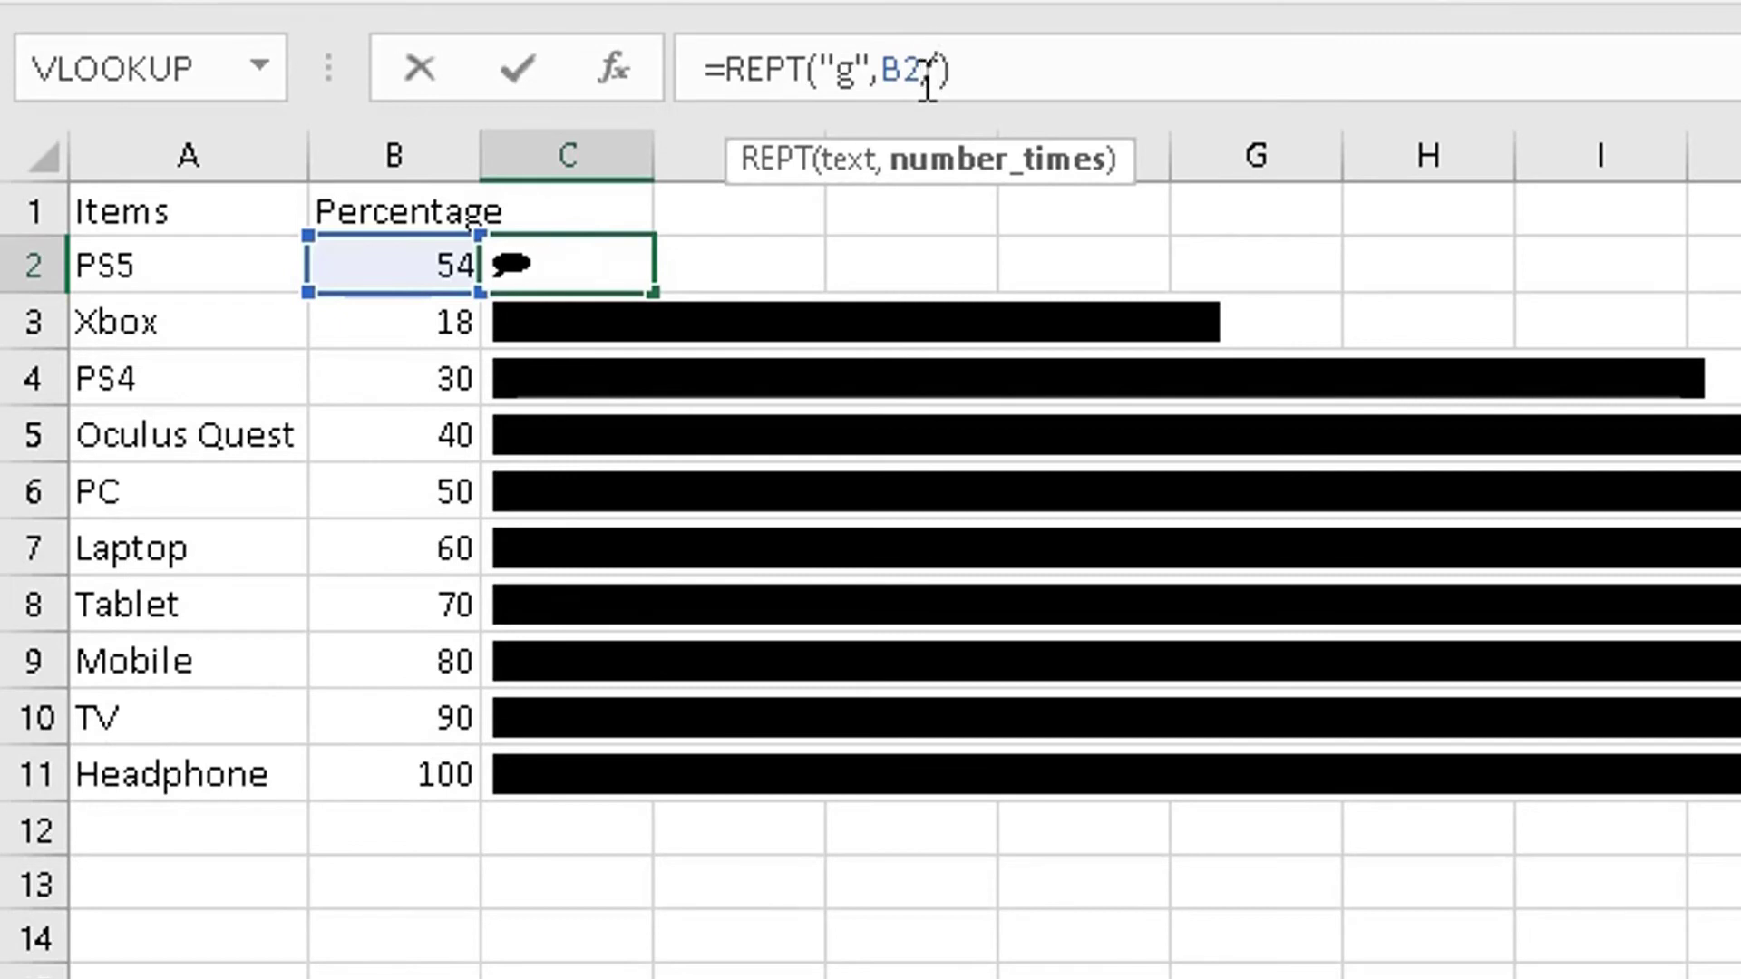
{"action": "type", "text": "10"}
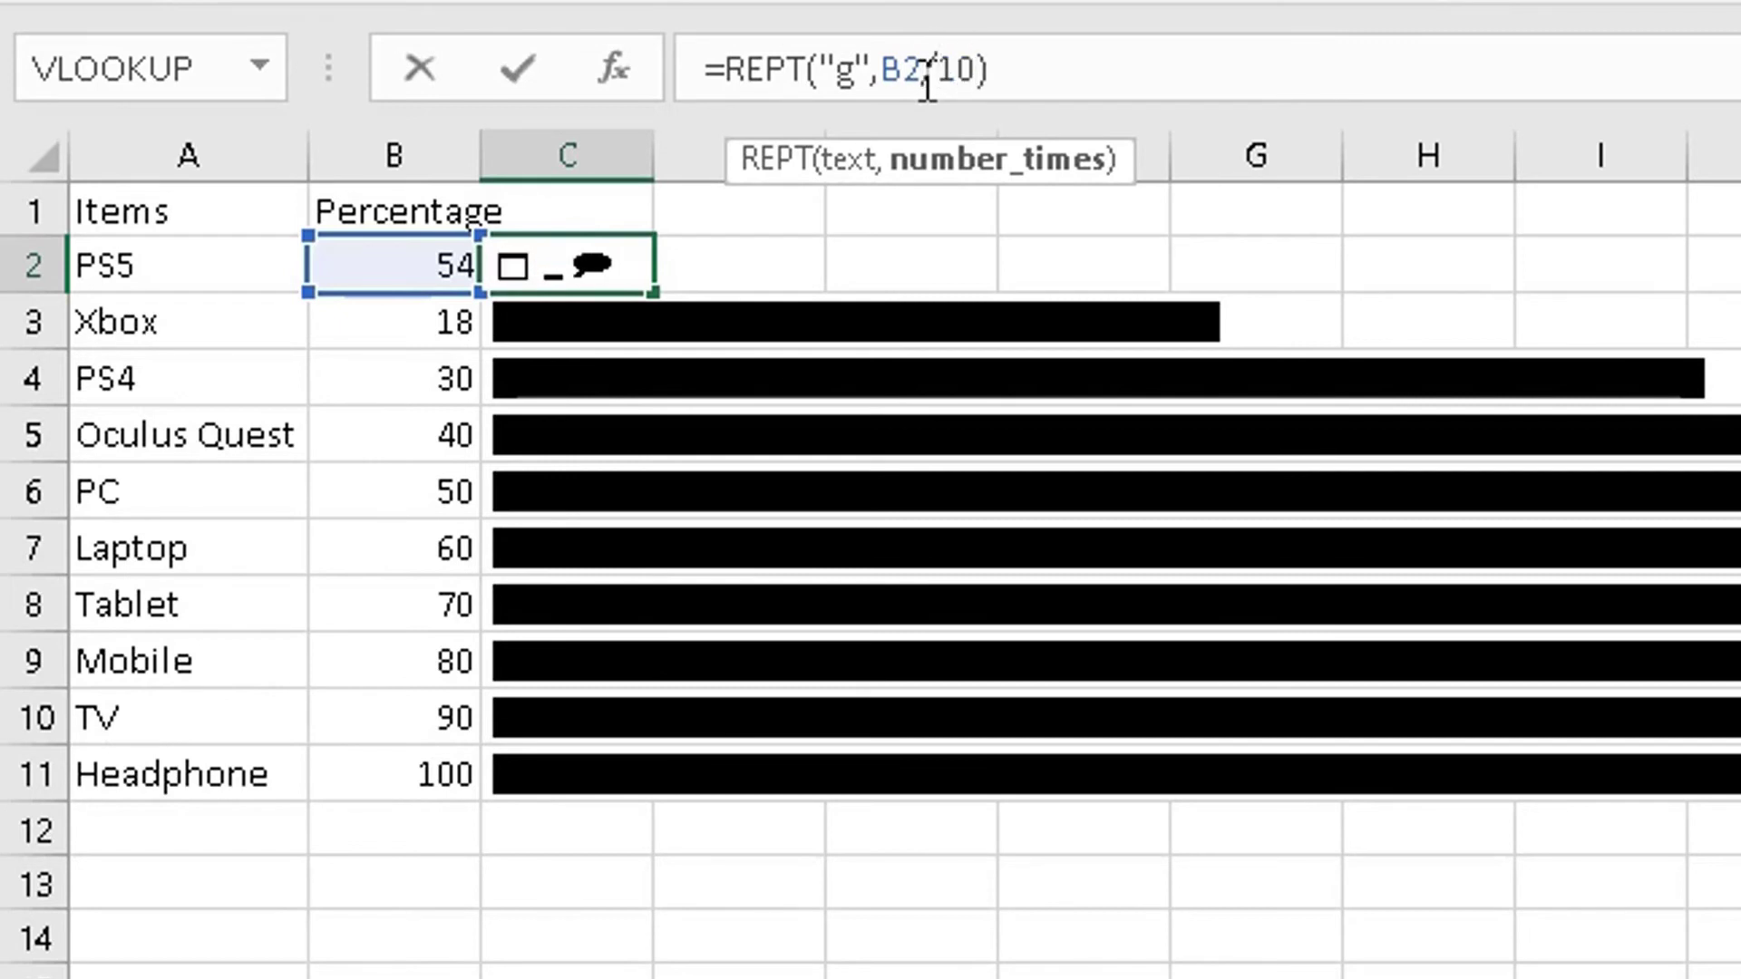
{"action": "key", "text": "Return"}
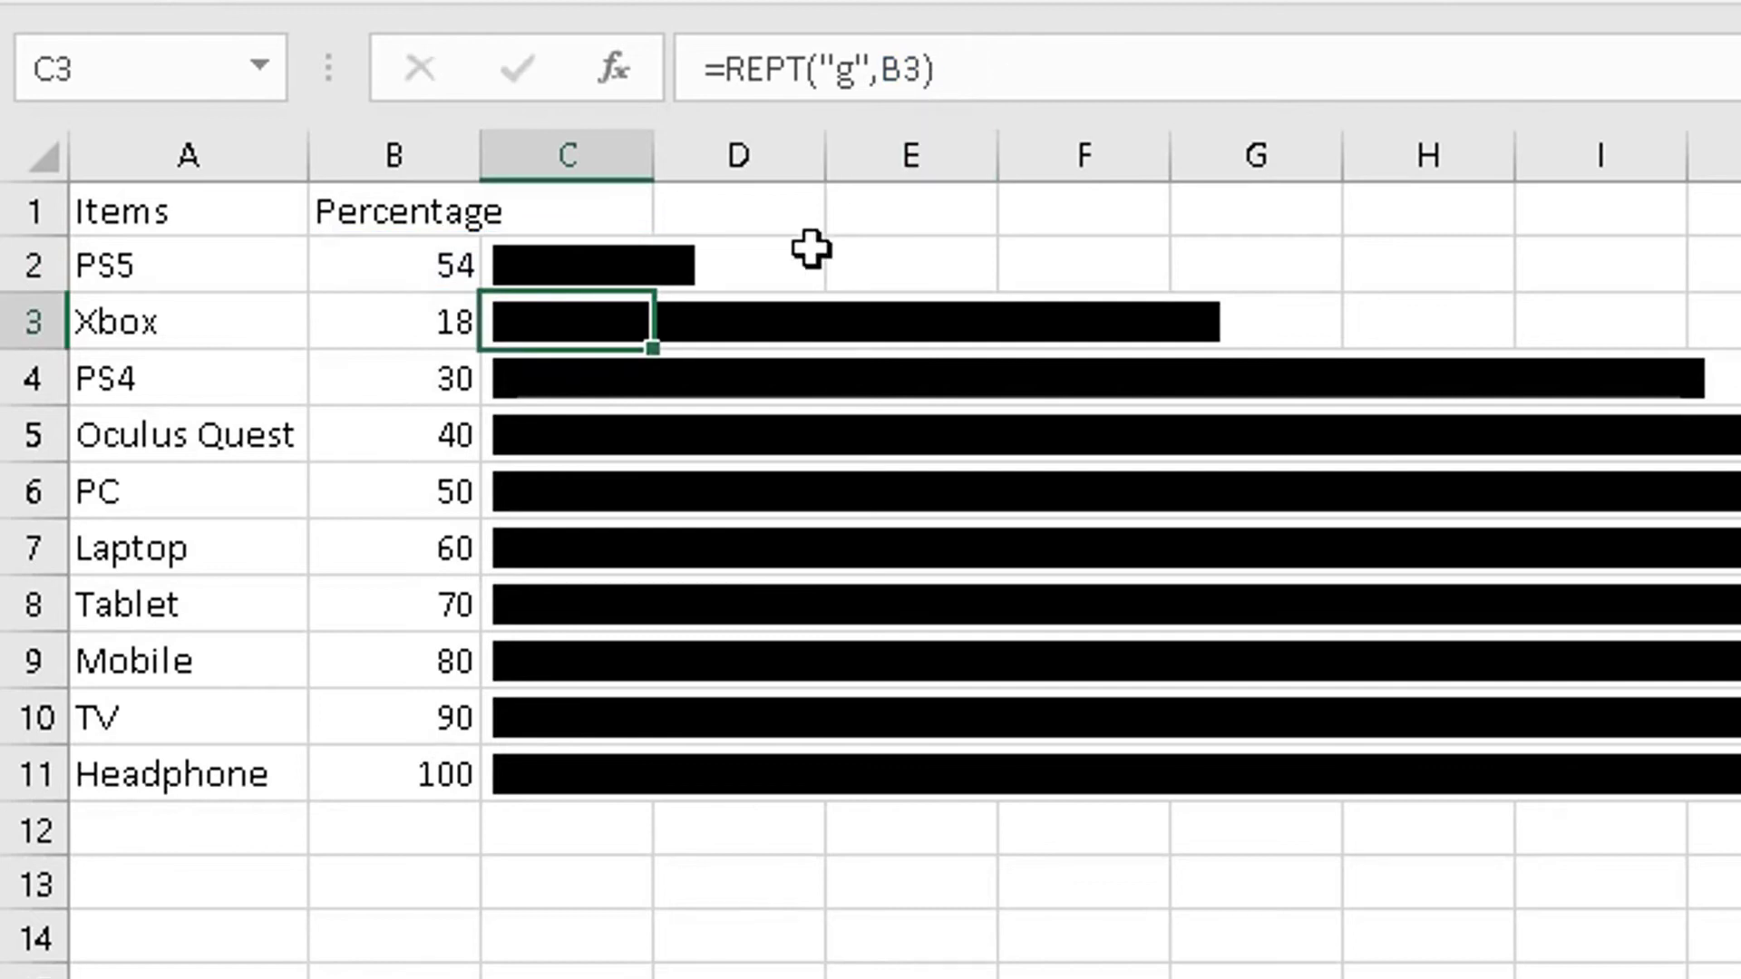
{"action": "left_click", "coordinate": [591, 257]}
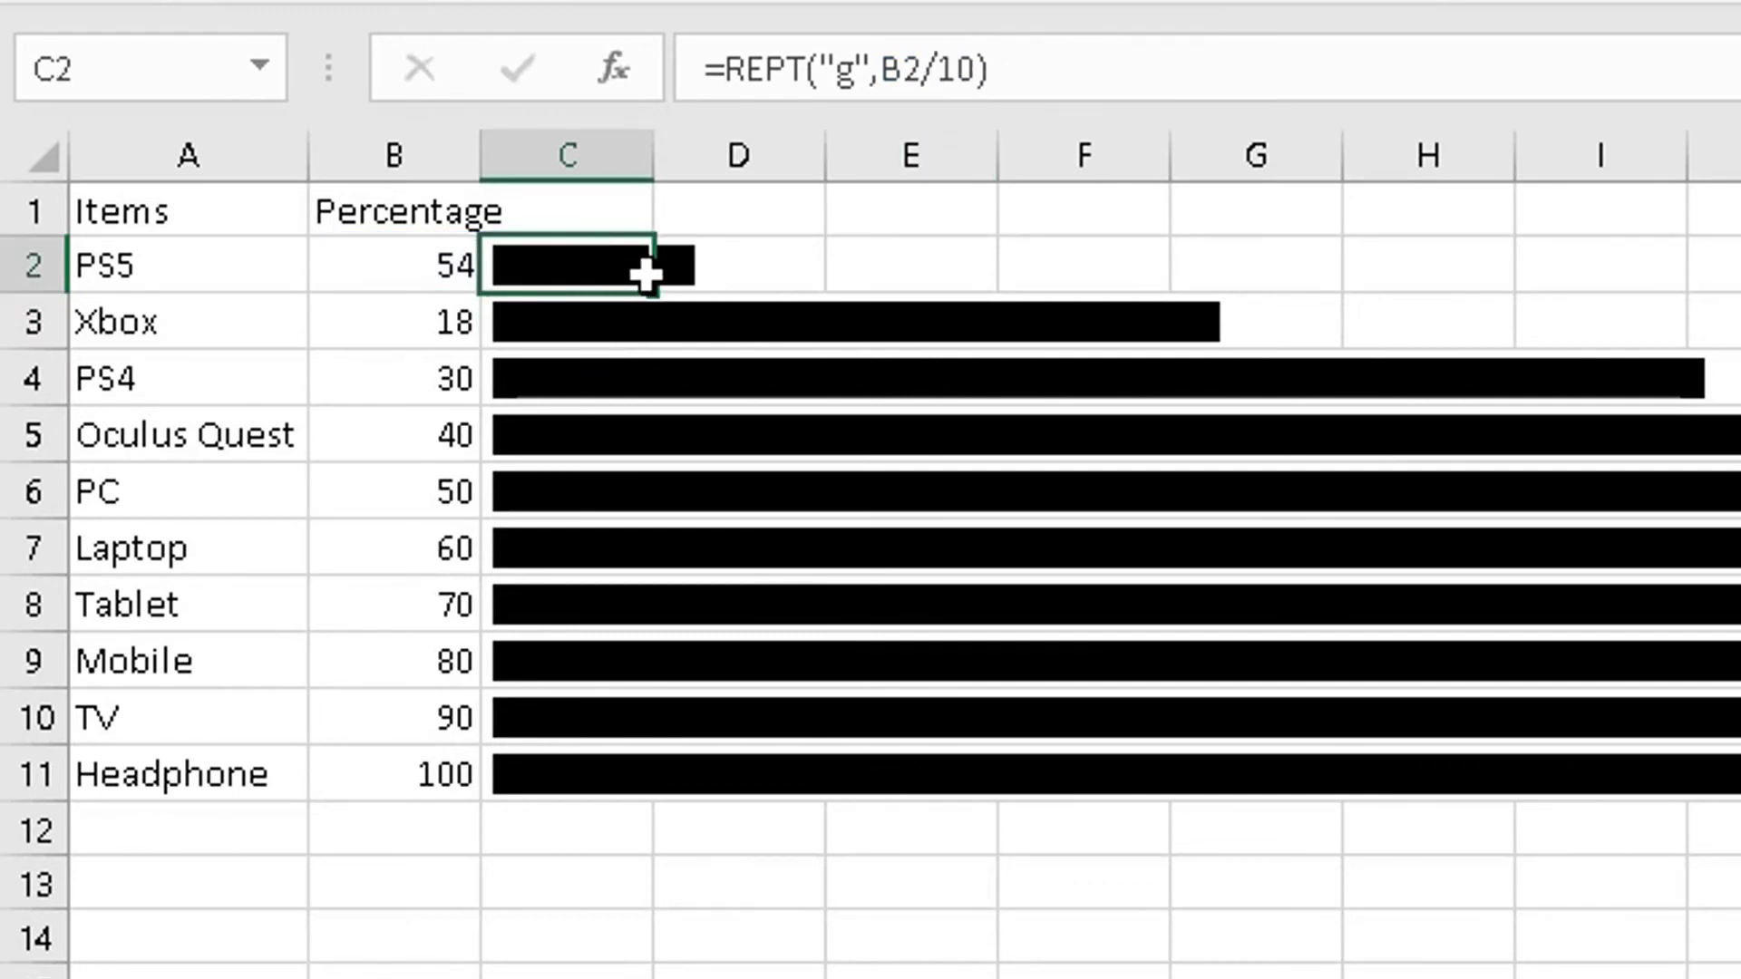
Copy the scaled formula down to C11 and autofit column C to the bars.
{"action": "left_click_drag", "start_coordinate": [652, 300], "coordinate": [640, 804]}
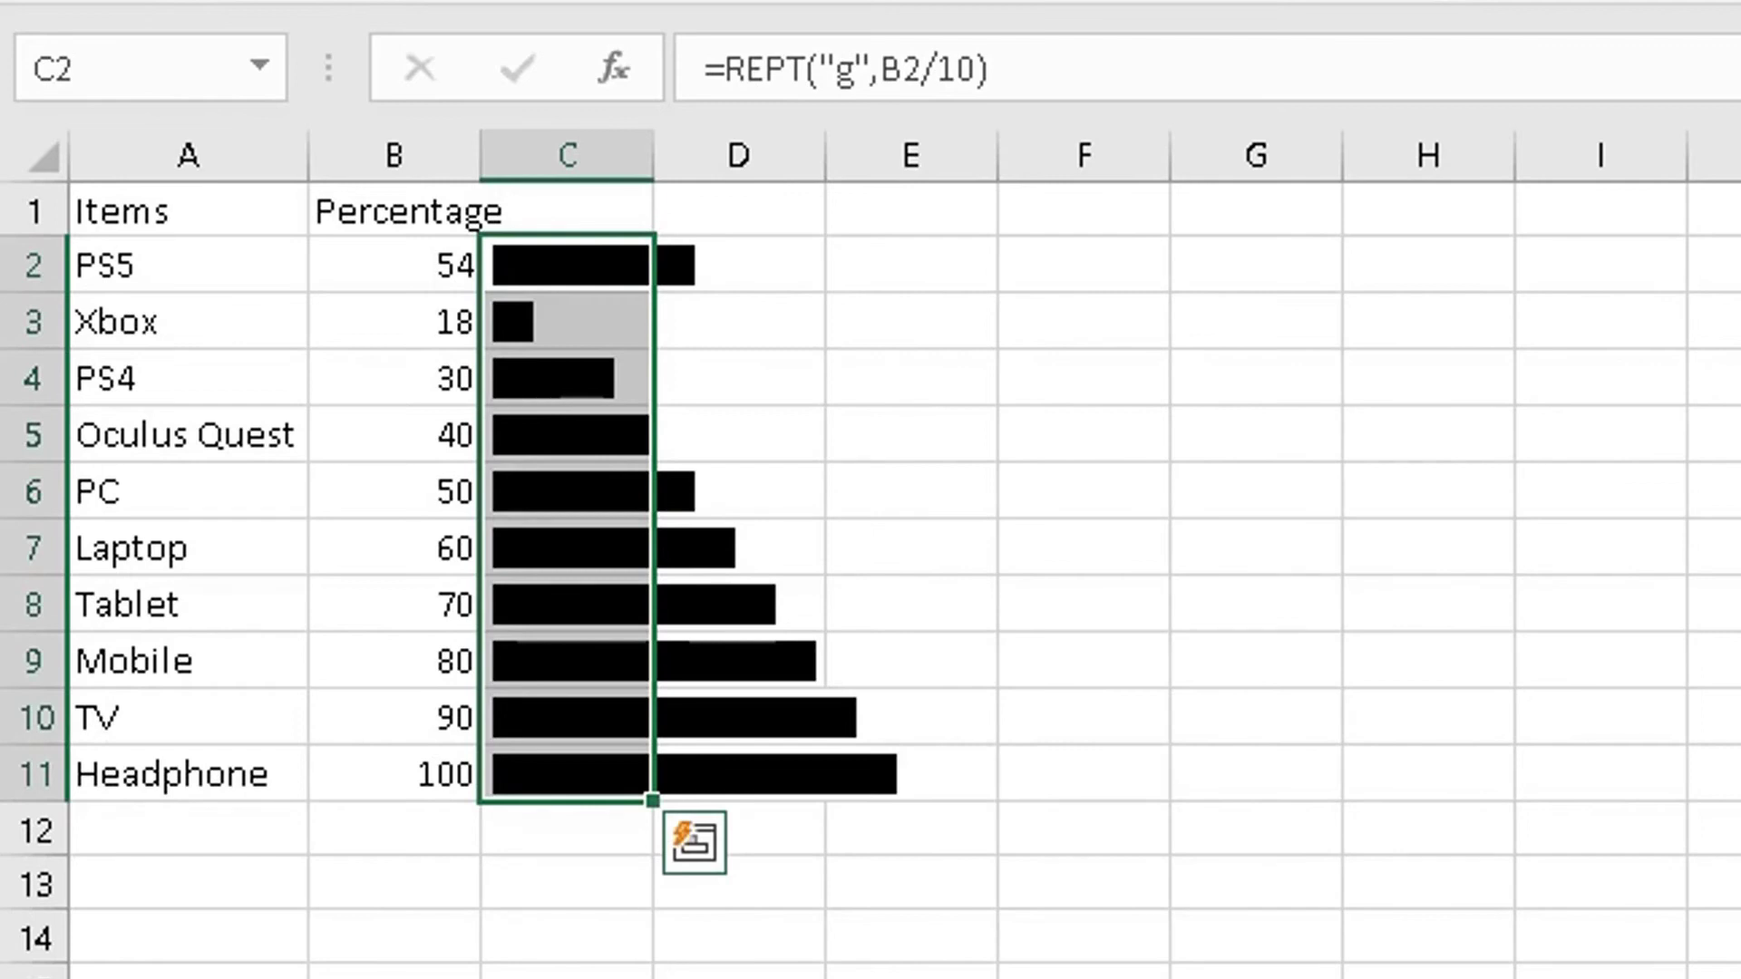
{"action": "double_click", "coordinate": [664, 161]}
{"action": "left_click", "coordinate": [734, 968]}
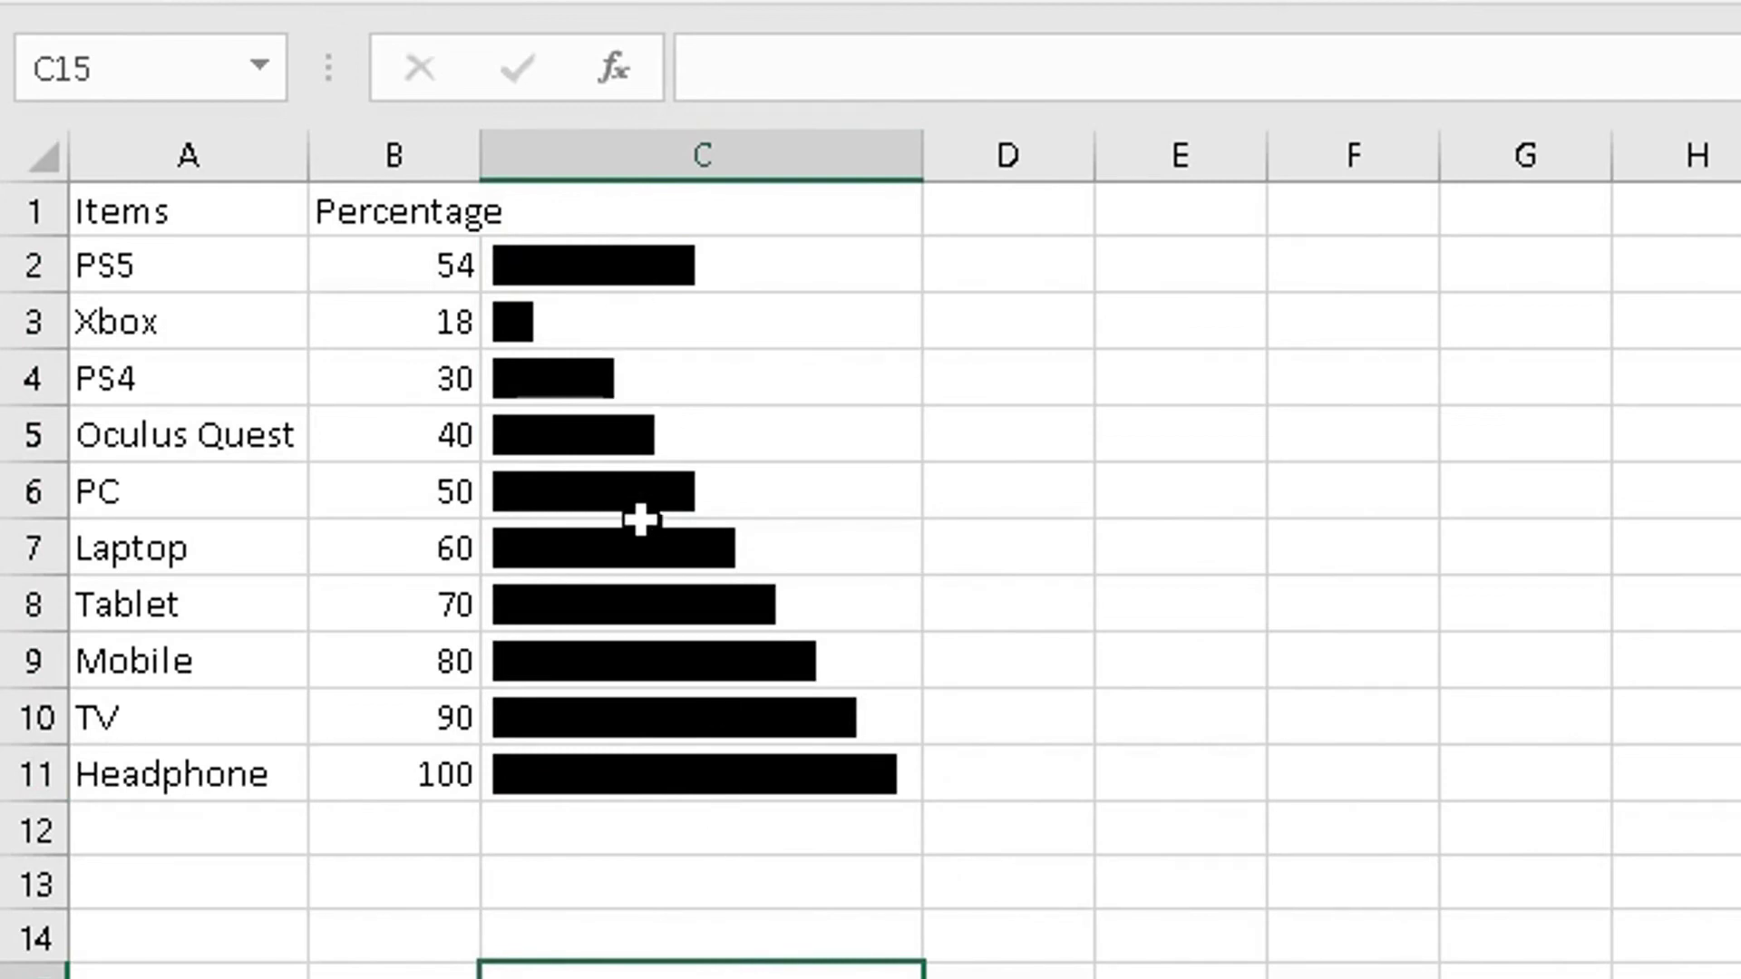
Raise PS4's percentage in B4 to 80.
{"action": "left_click", "coordinate": [403, 379]}
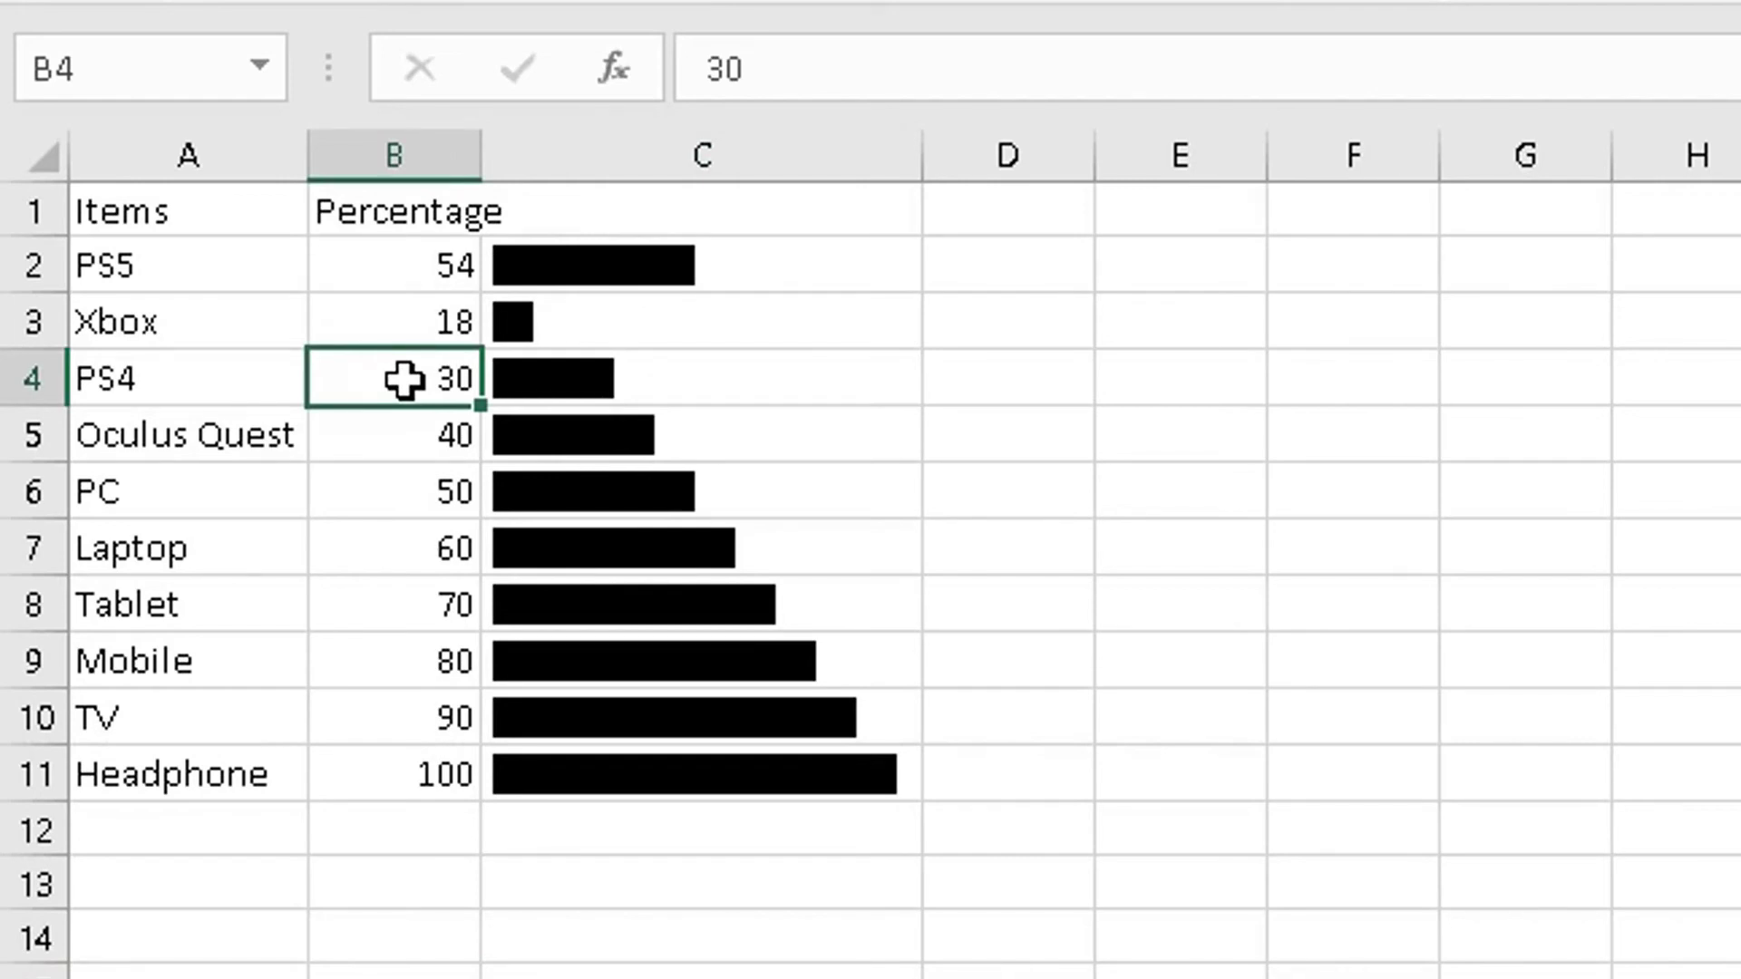
{"action": "type", "text": "80"}
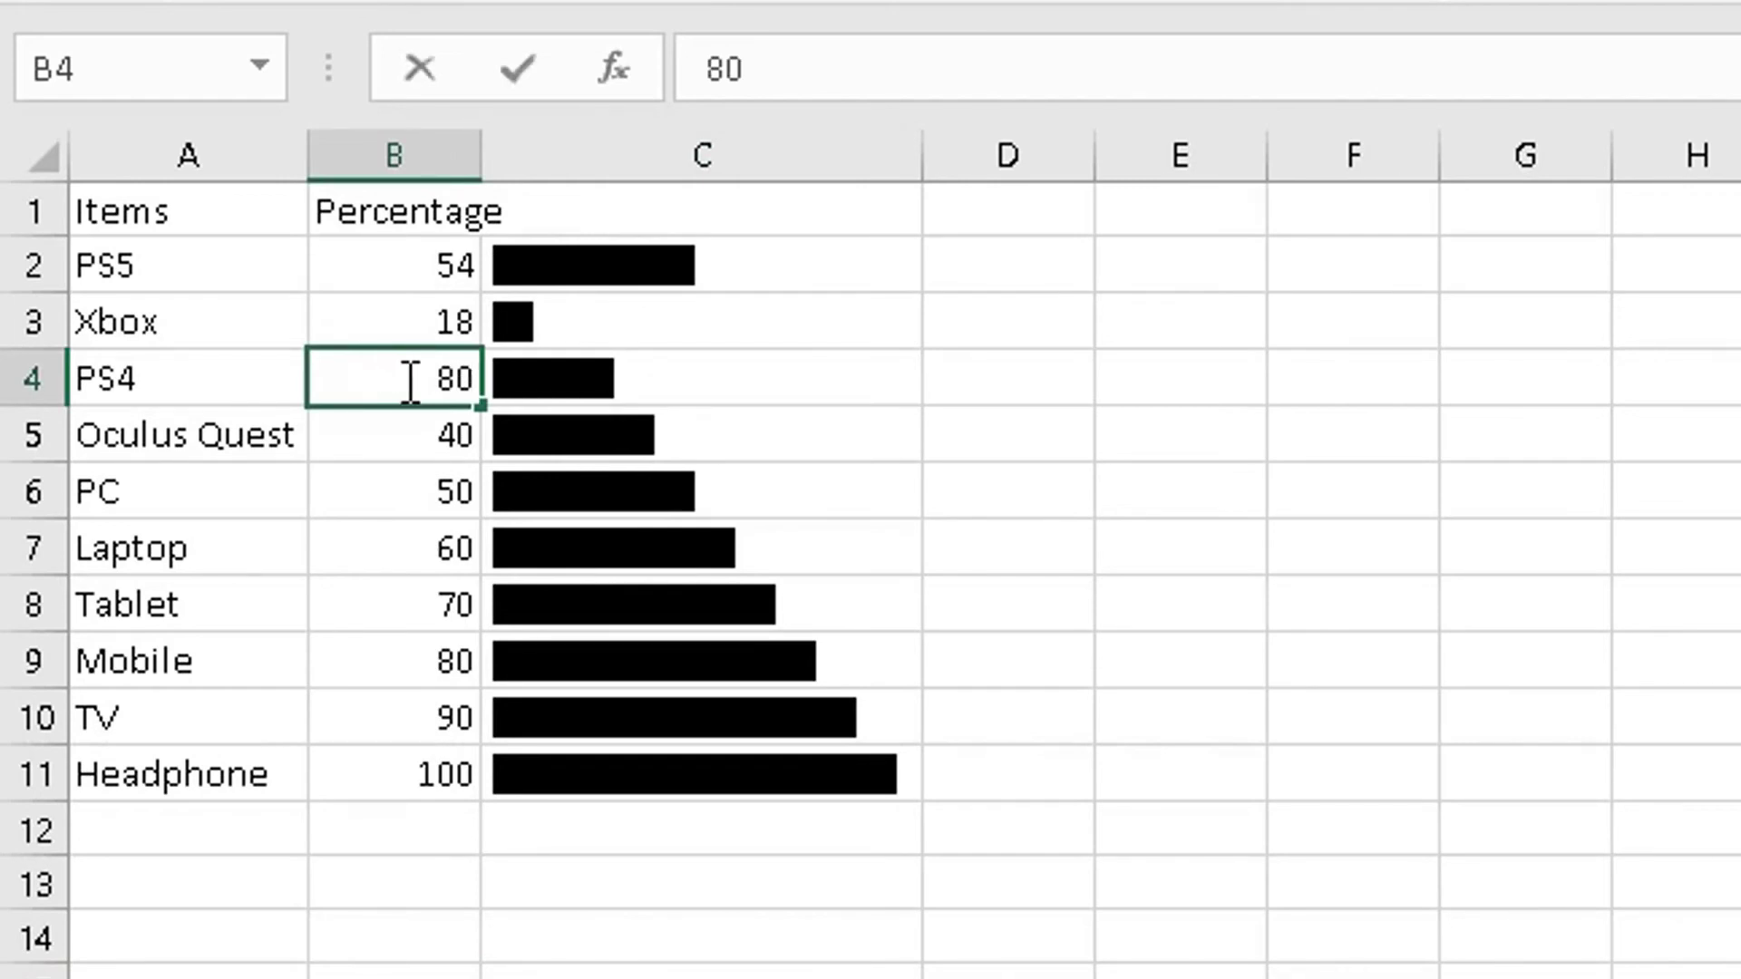
{"action": "key", "text": "Return"}
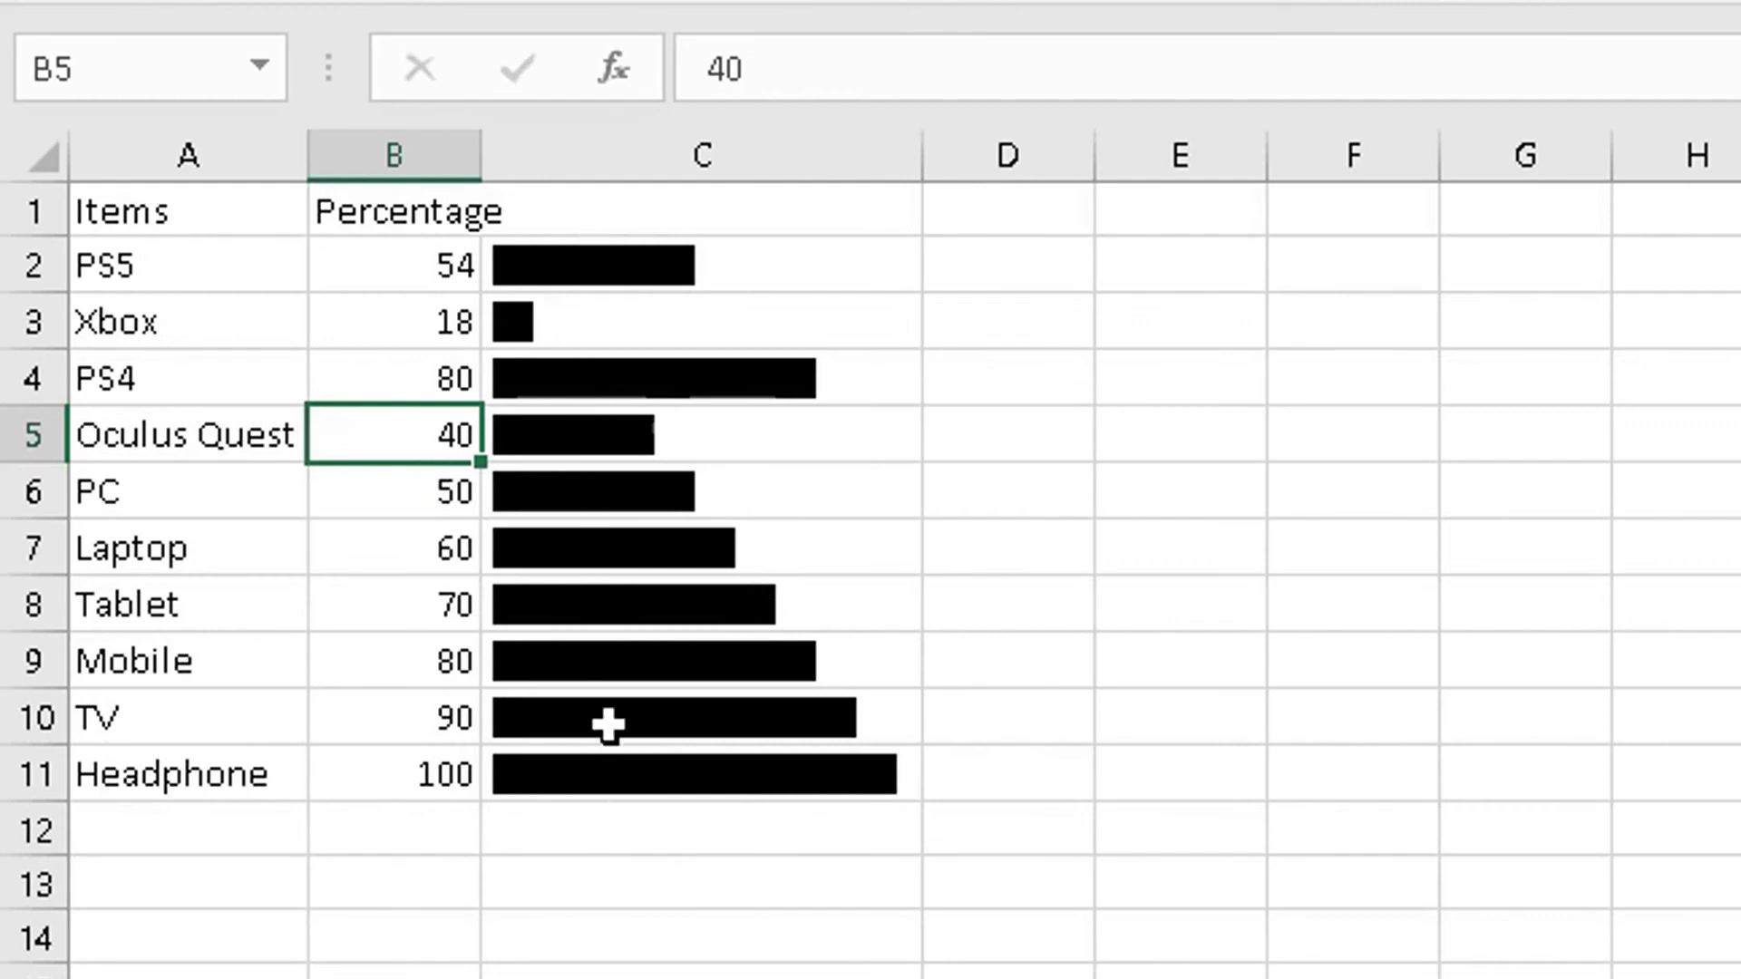
Colour the Webdings bars in C2:C11 with the green theme font colour.
{"action": "left_click_drag", "start_coordinate": [583, 265], "coordinate": [592, 414]}
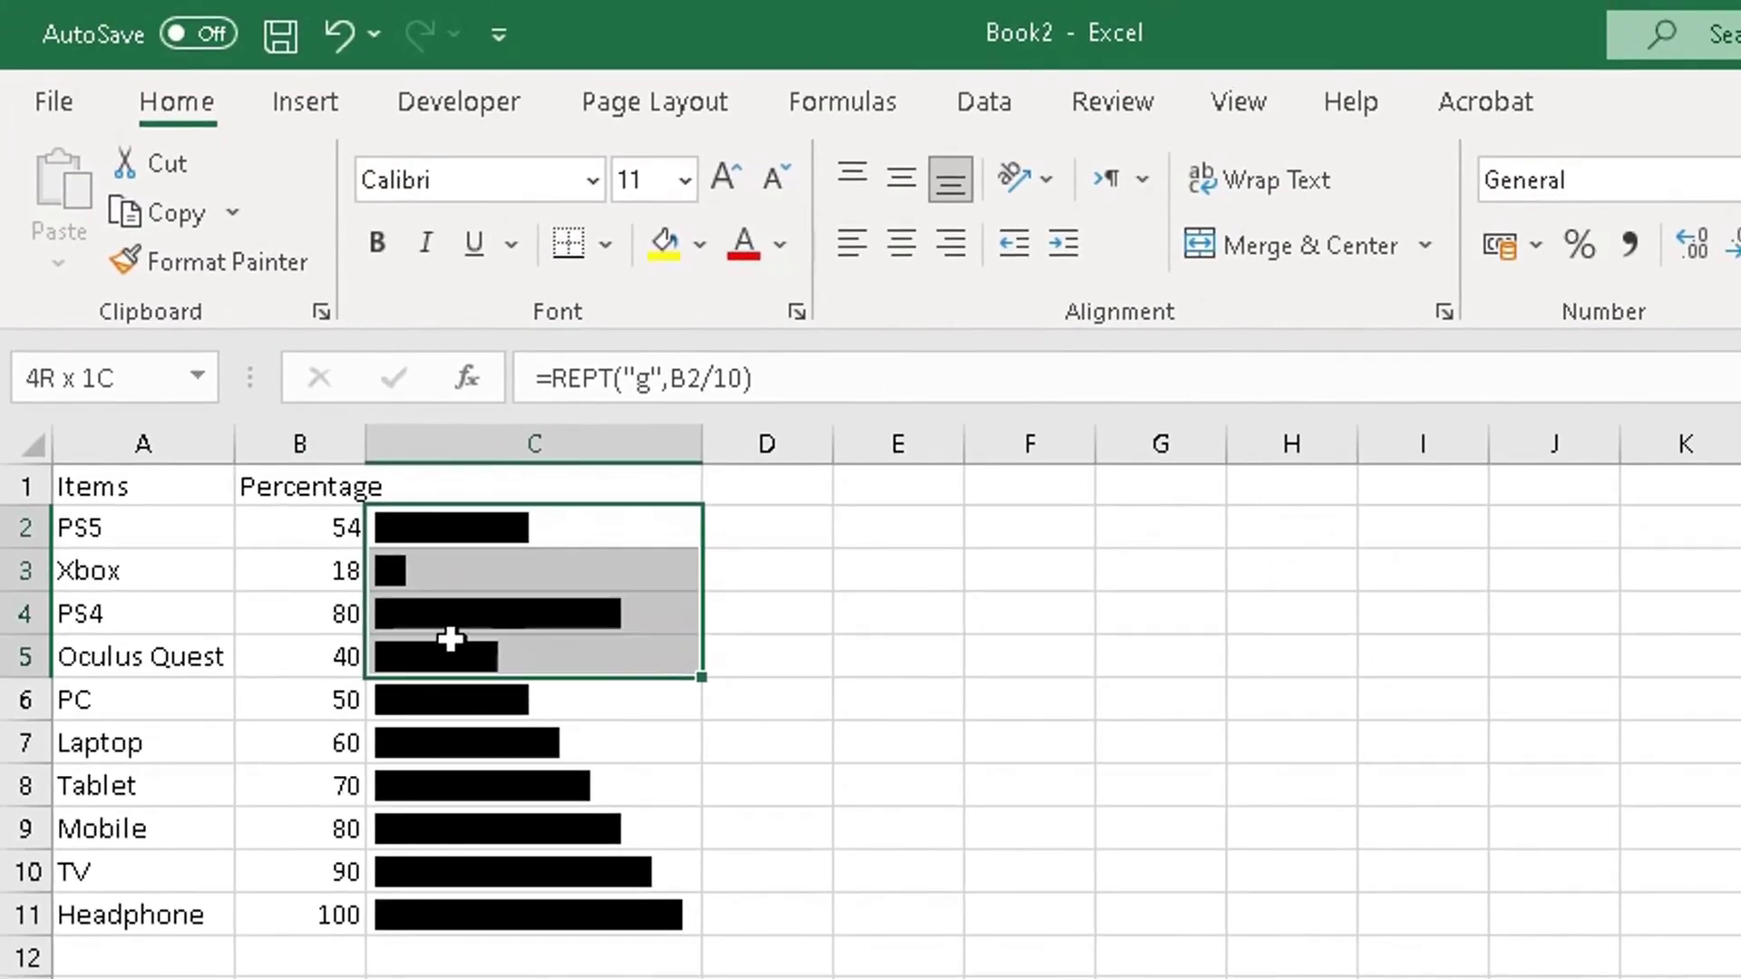
{"action": "left_click_drag", "start_coordinate": [450, 639], "coordinate": [455, 909]}
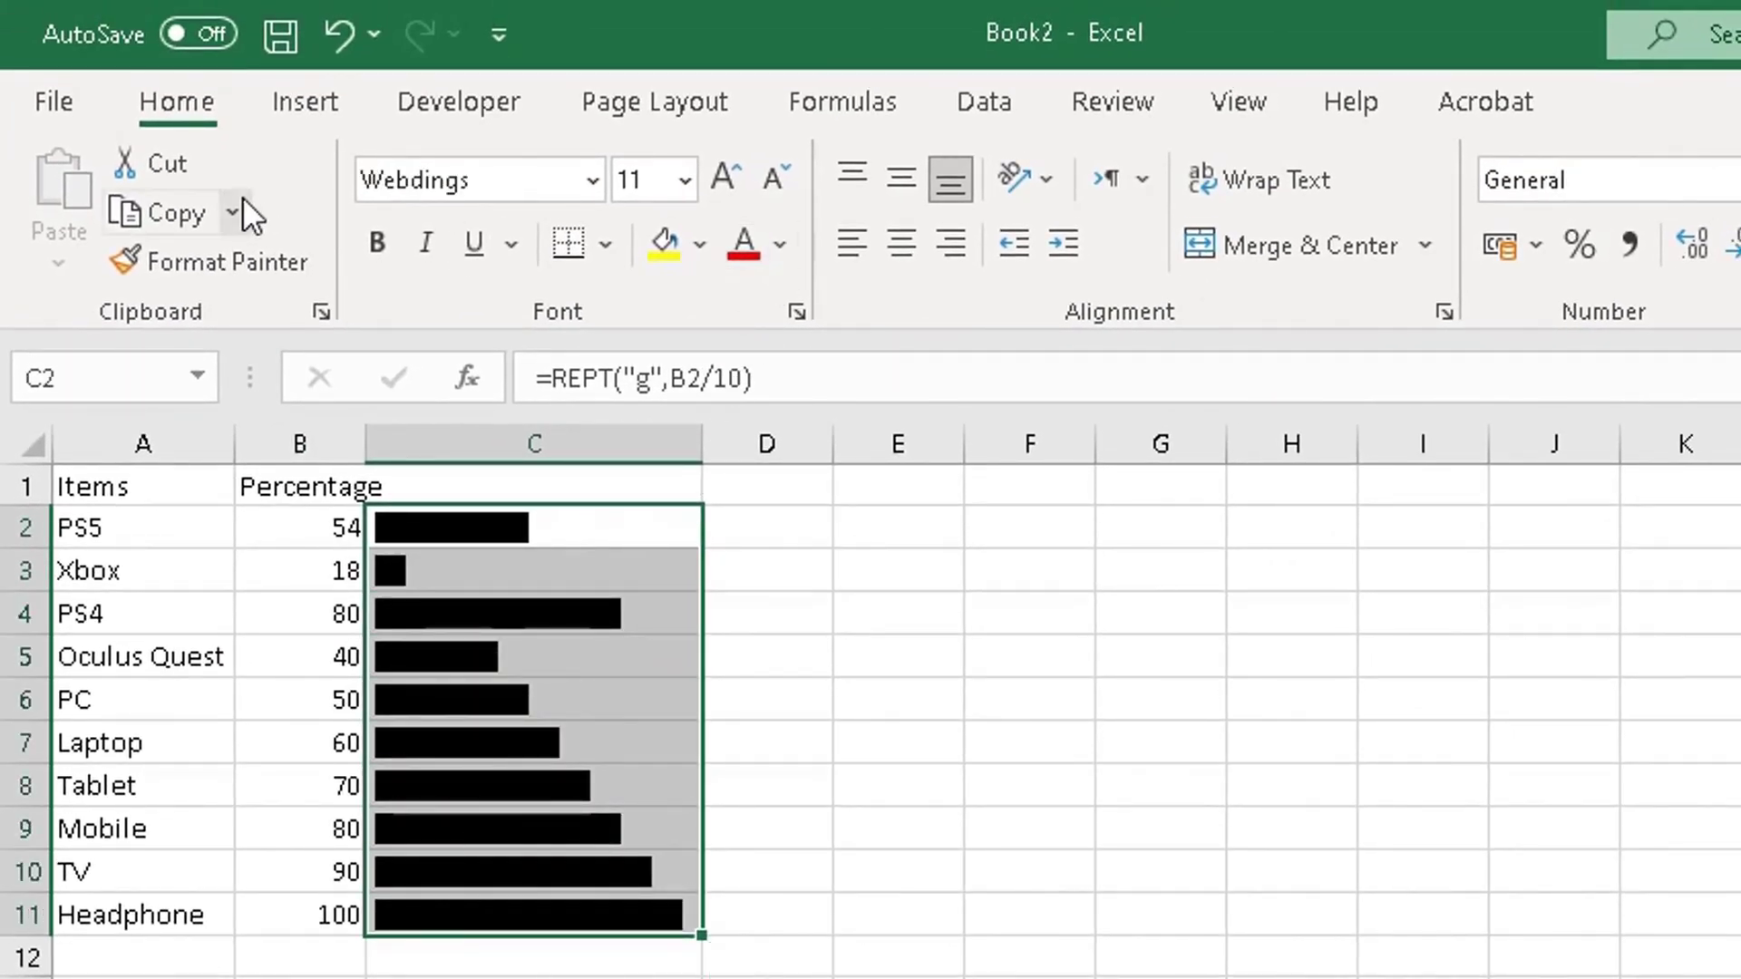
{"action": "left_click", "coordinate": [773, 252]}
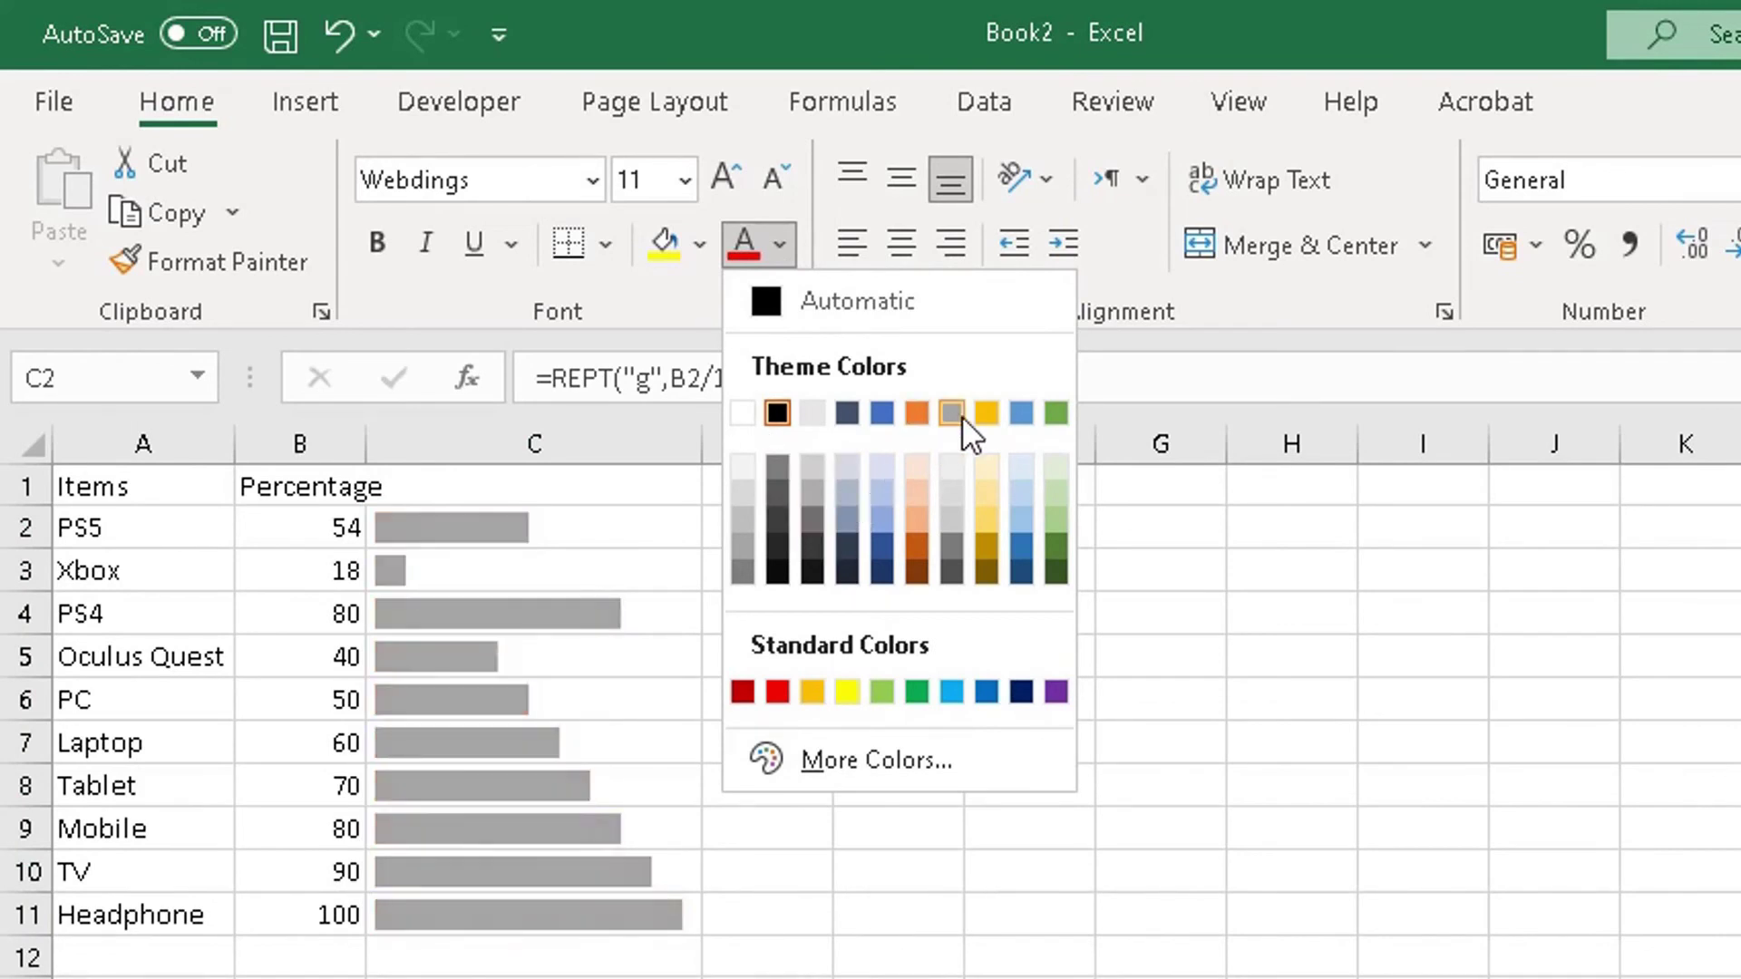
{"action": "left_click", "coordinate": [1055, 413]}
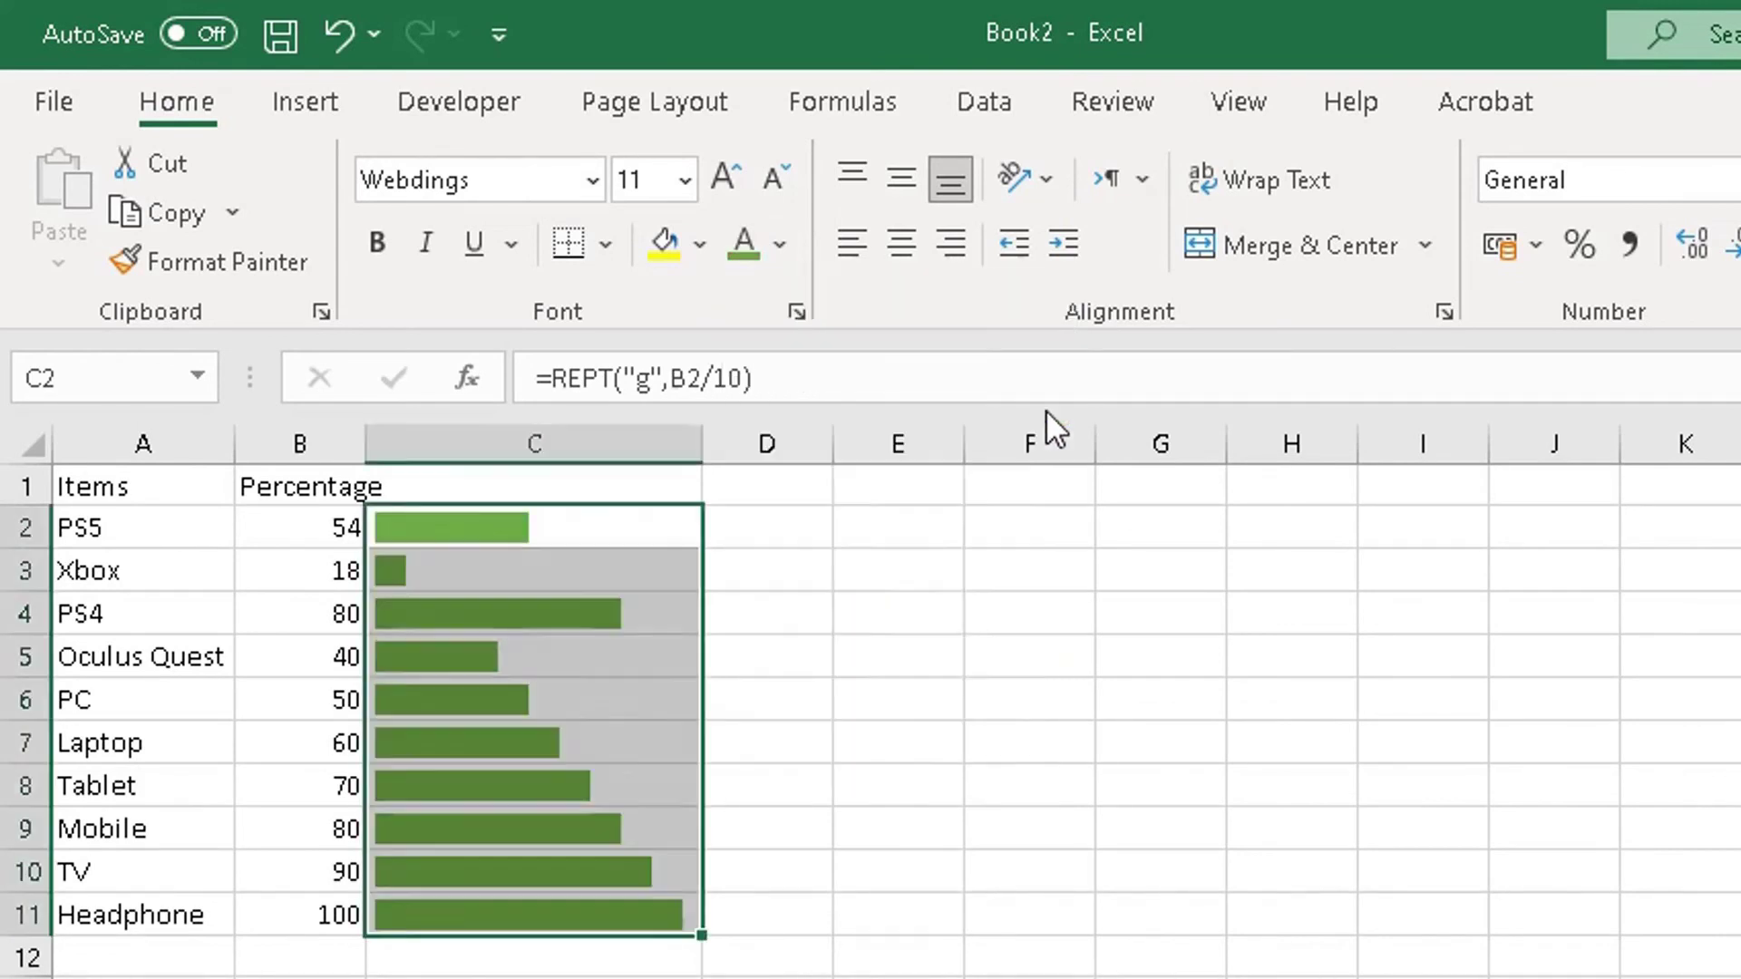
{"action": "left_click", "coordinate": [534, 971]}
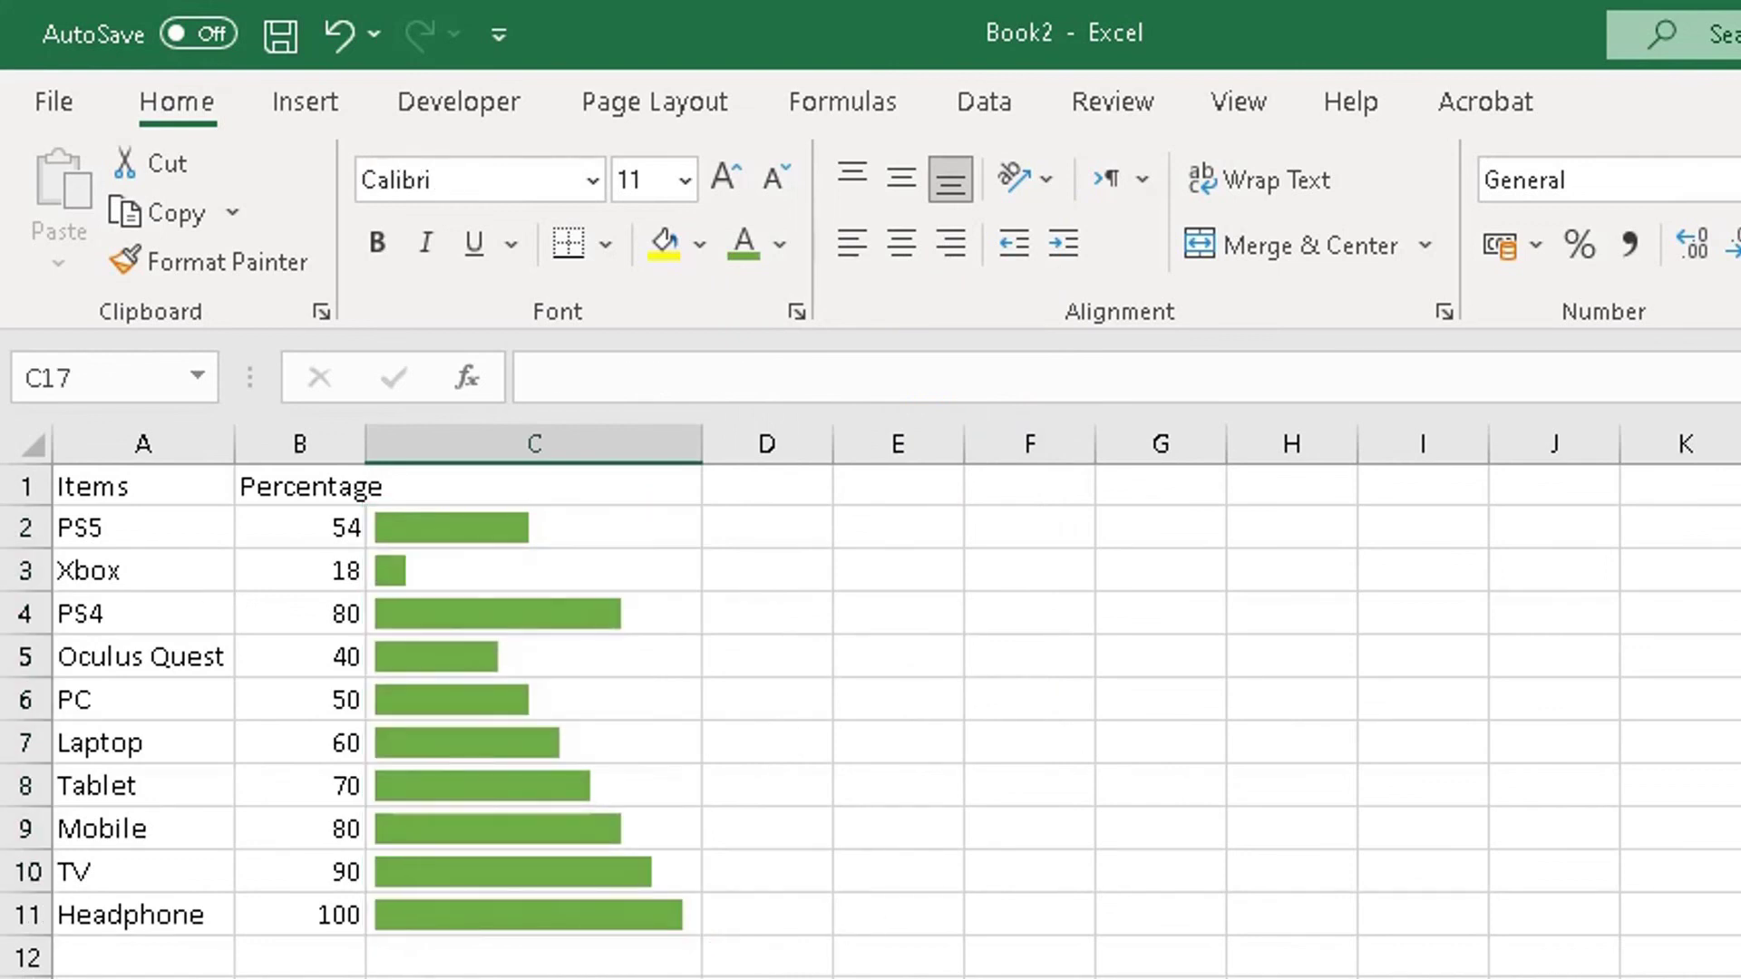